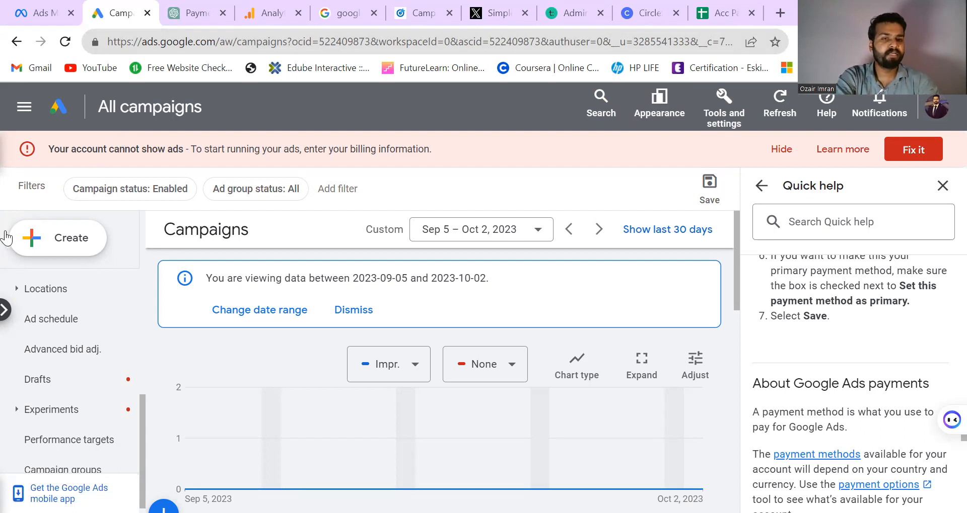
# Start creating a new campaign in Google Ads and close the quick help over the objective choices.
pyautogui.click(52, 245)
pyautogui.click(95, 250)
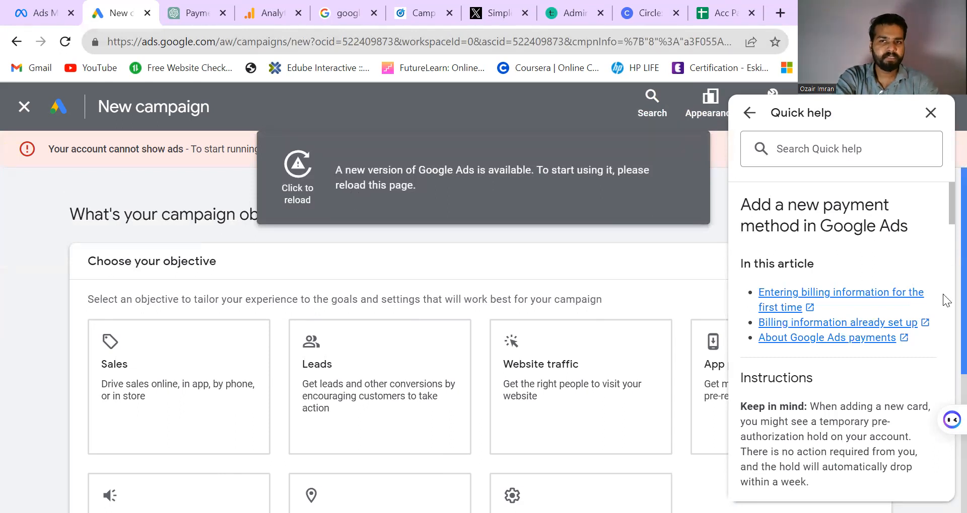
pyautogui.scroll(-3, 942, 327)
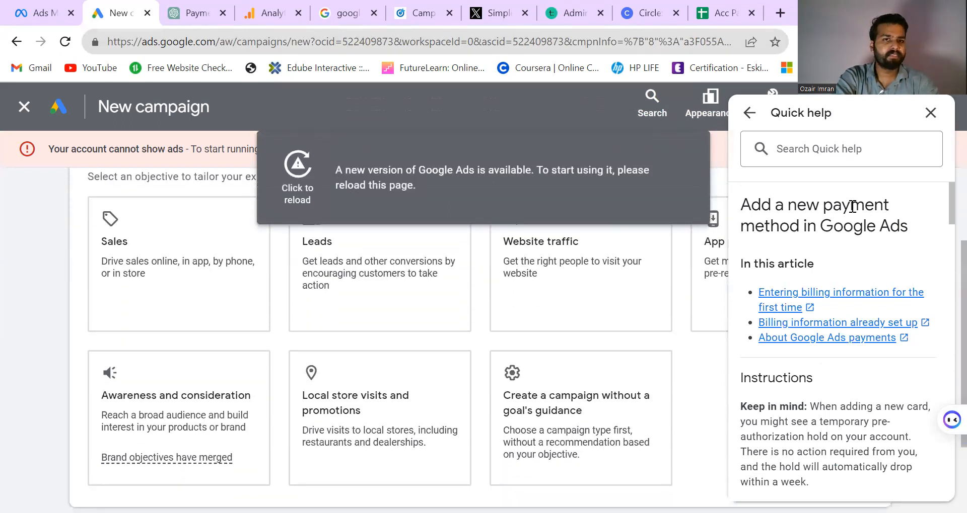
pyautogui.click(929, 119)
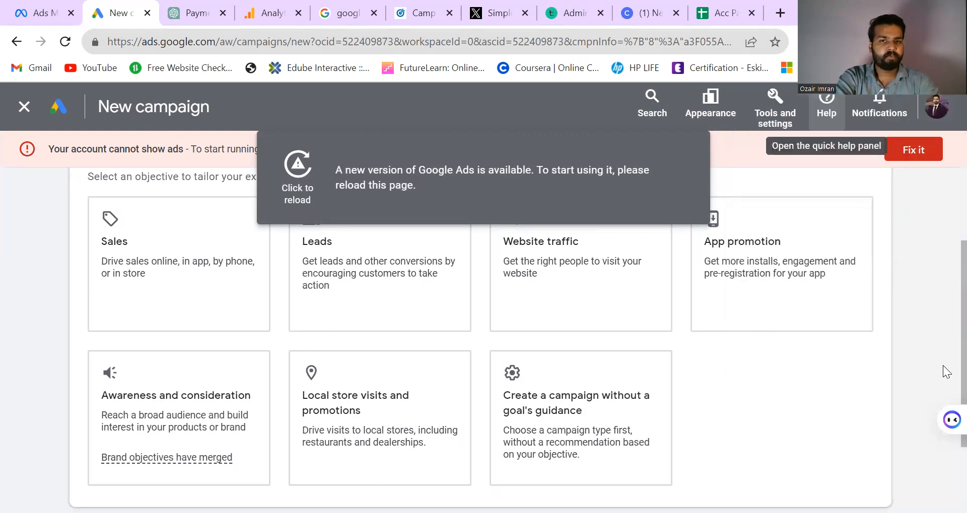
pyautogui.click(780, 252)
pyautogui.click(96, 336)
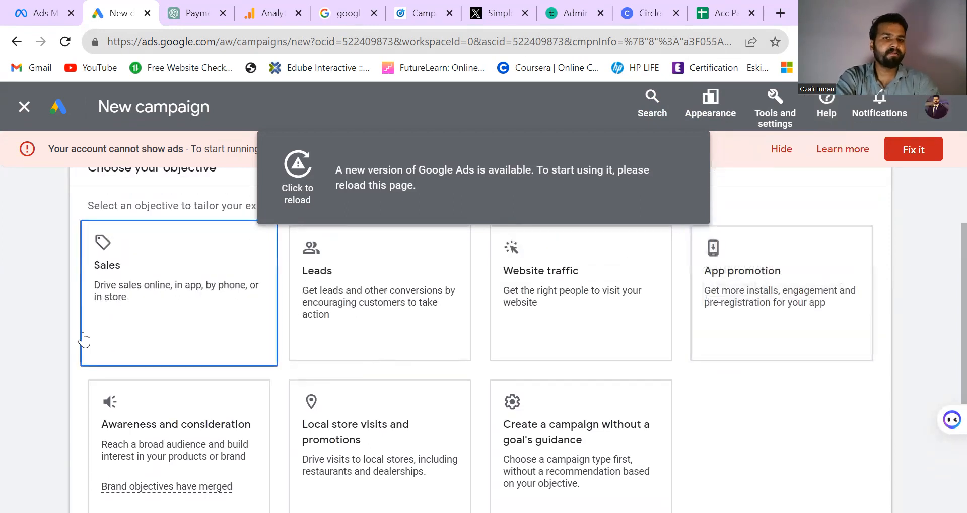
pyautogui.click(348, 328)
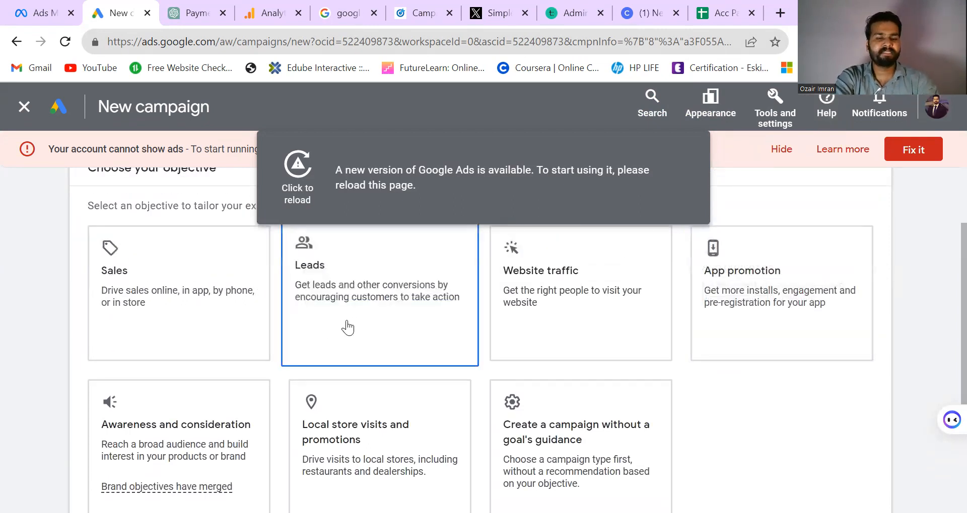
pyautogui.click(605, 485)
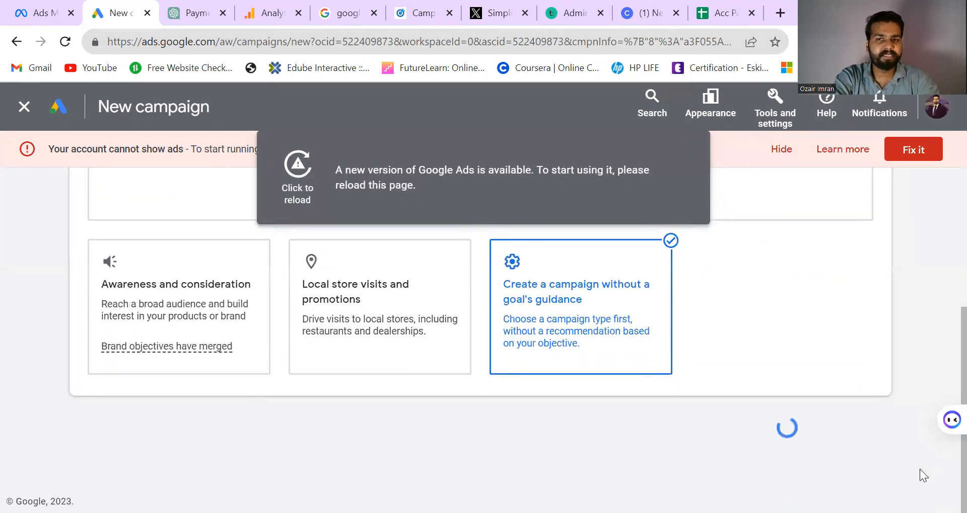
pyautogui.click(582, 296)
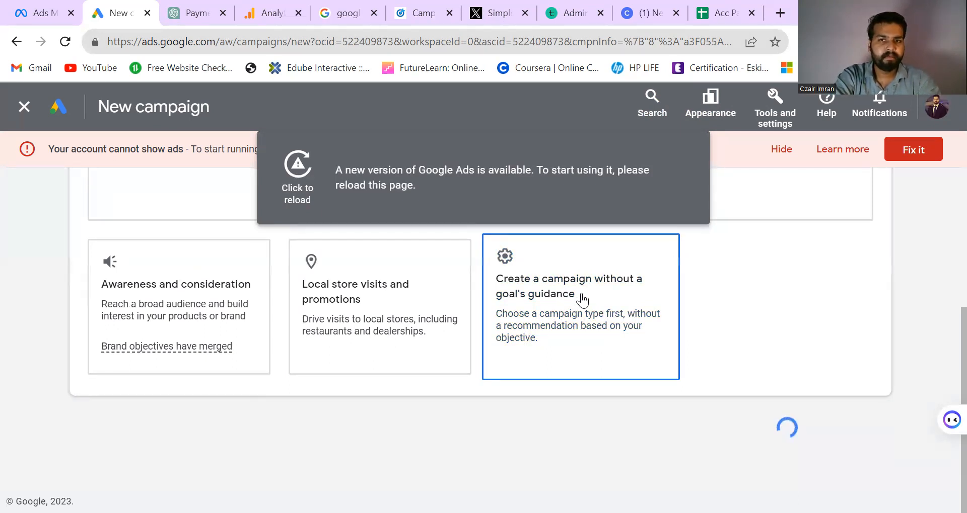
# Reload the page to the new Google Ads version, close the quick help, and choose to create a campaign without a goal's guidance.
pyautogui.click(300, 192)
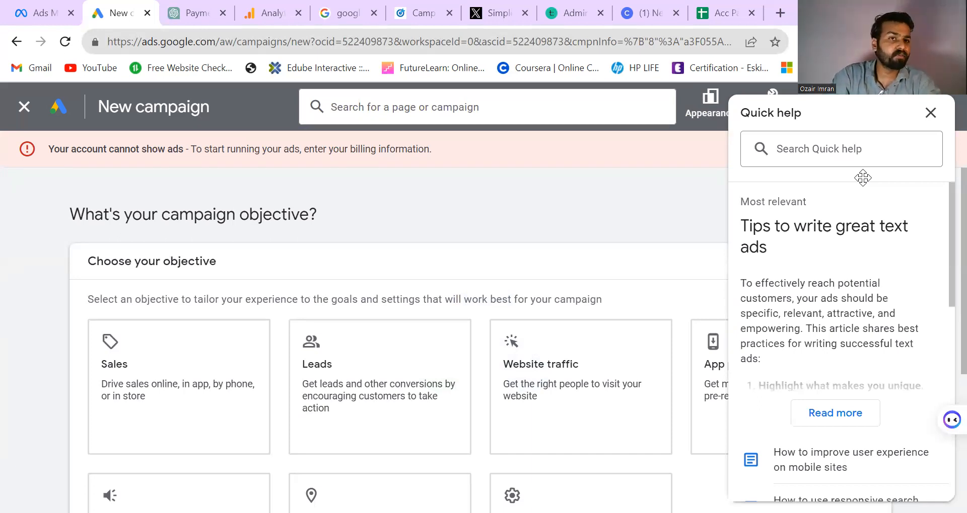
pyautogui.click(930, 113)
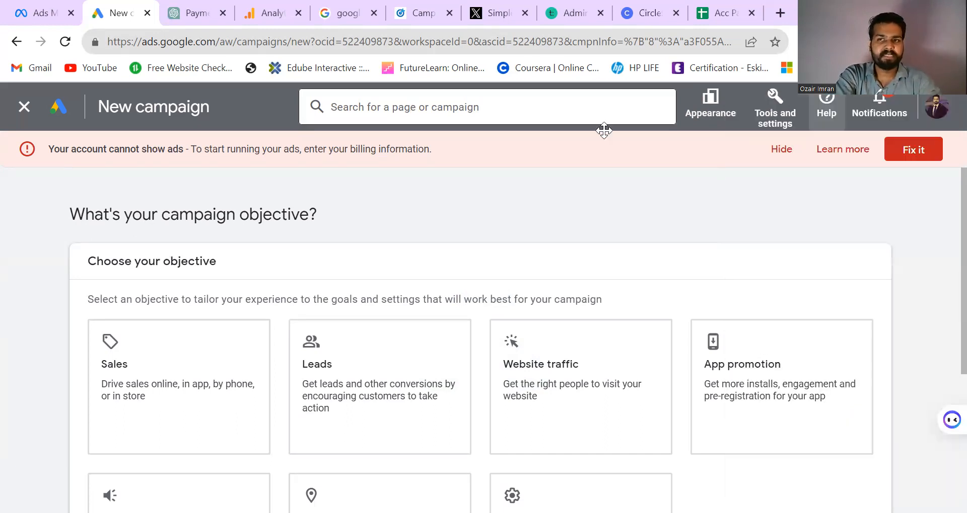
pyautogui.scroll(-5, 514, 319)
pyautogui.click(514, 319)
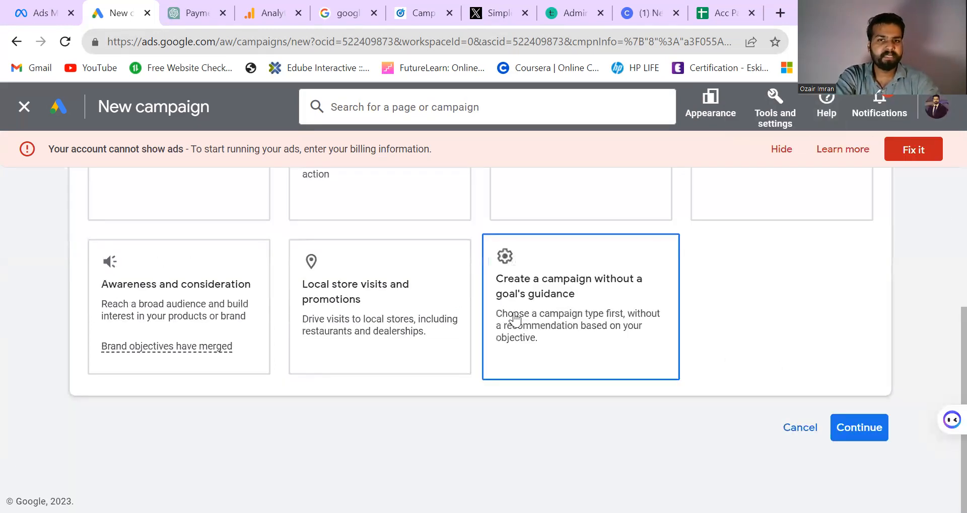
pyautogui.click(126, 307)
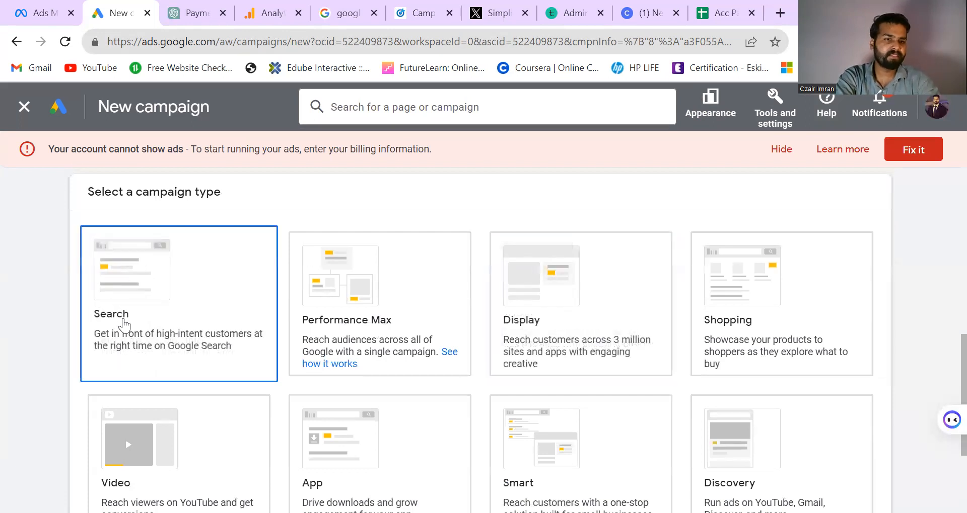
pyautogui.click(322, 316)
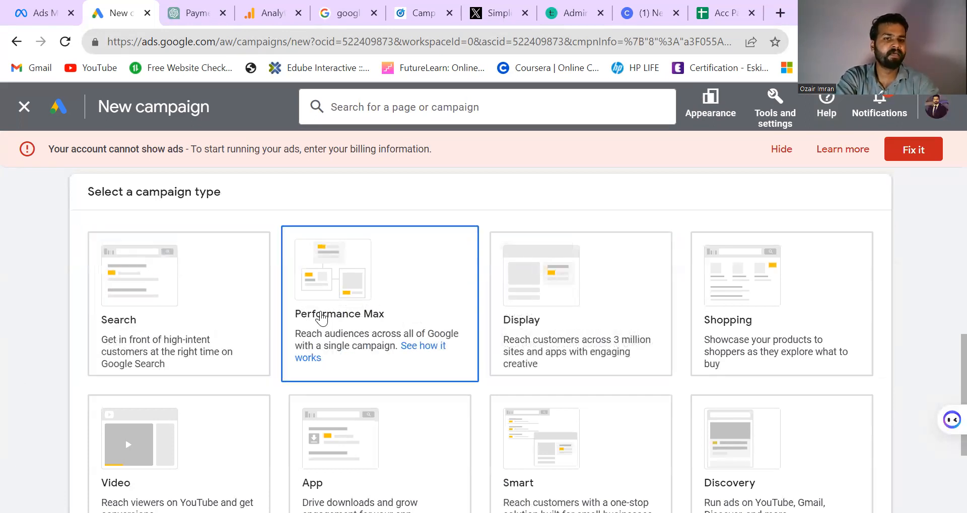
pyautogui.click(153, 322)
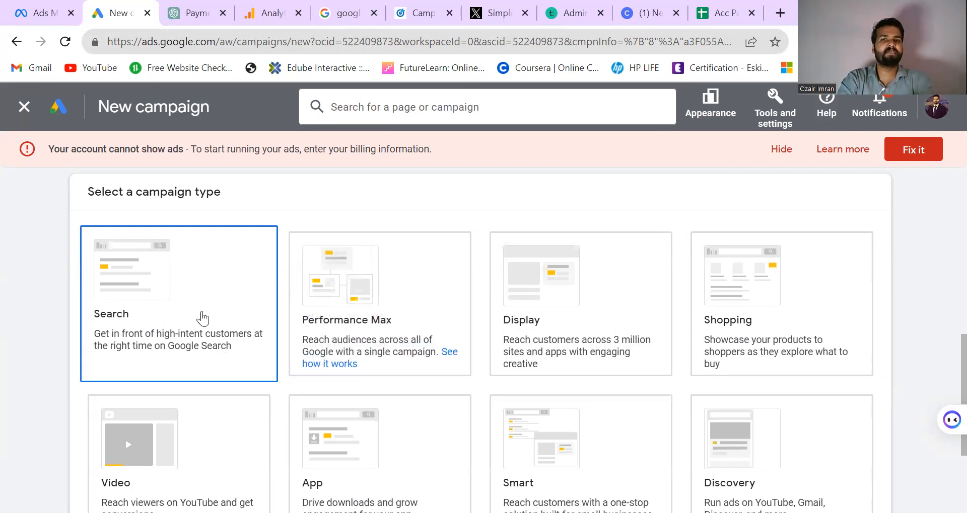
# Search Google for "search ads examples" in a new browser tab.
pyautogui.click(779, 12)
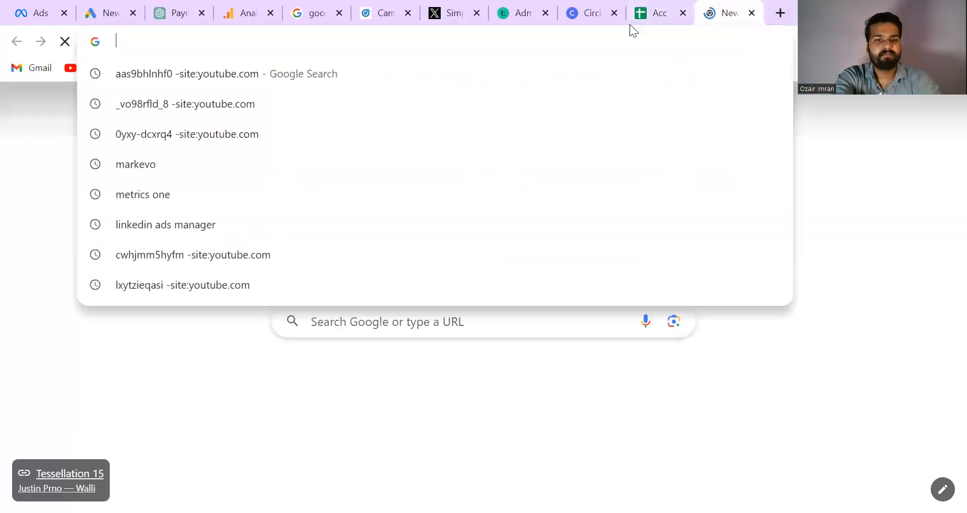
pyautogui.write('search')
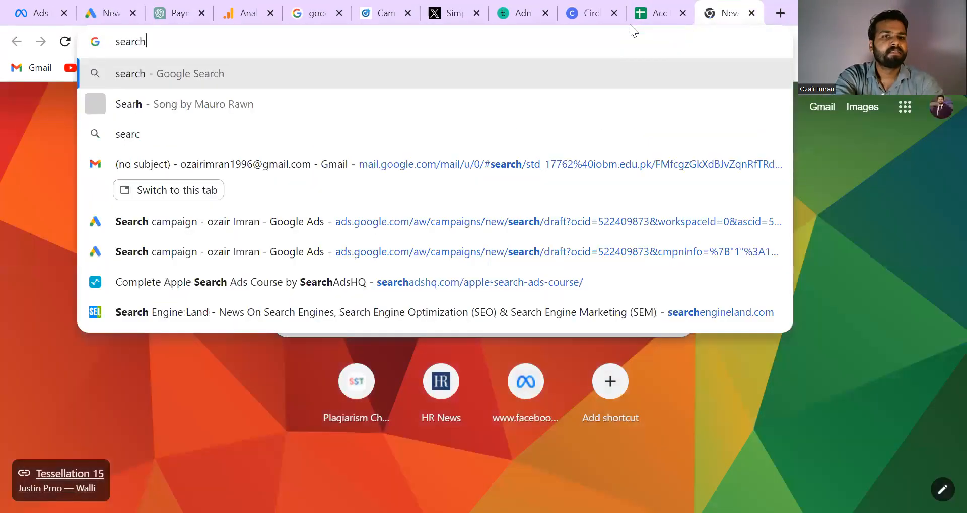
pyautogui.write(' ads')
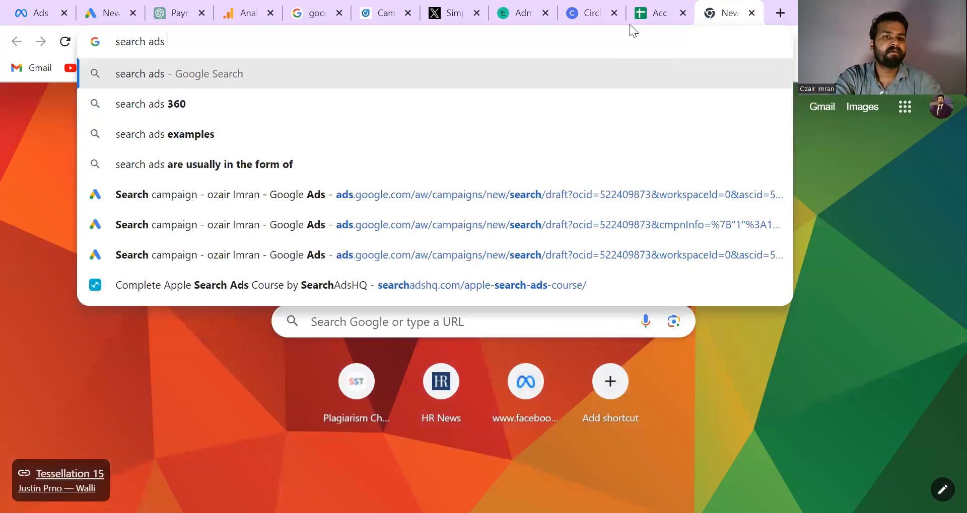
pyautogui.press('Down')
pyautogui.press('Down')
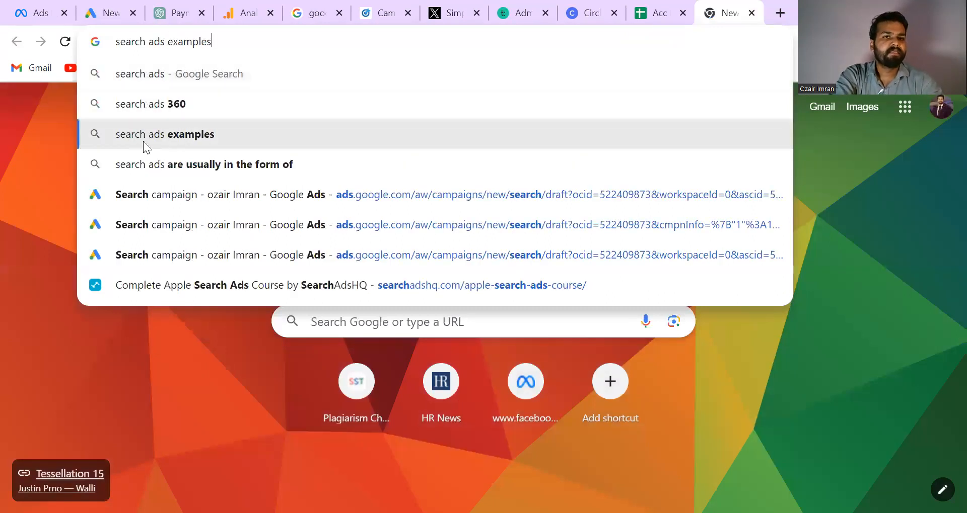
pyautogui.press('Return')
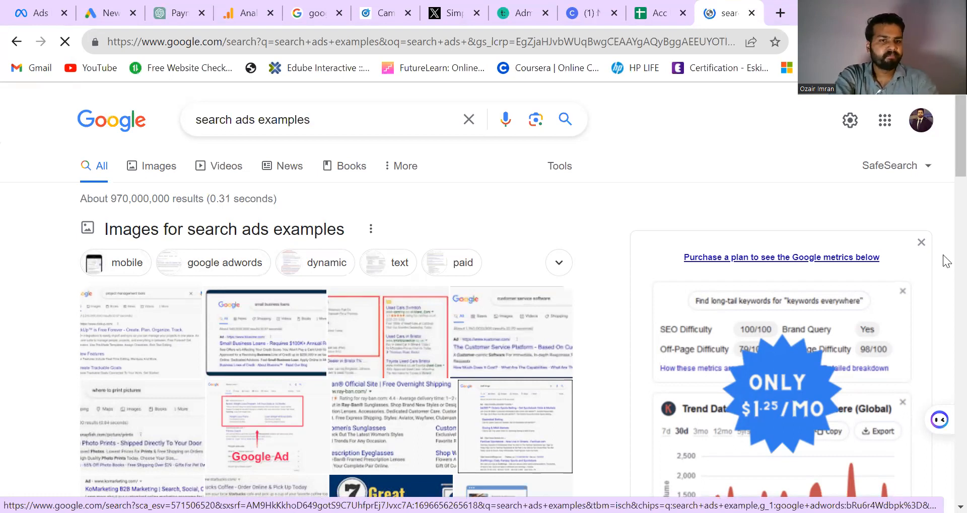
# Examine the image results for search ads, including the WordStream small business loans example, and close its preview.
pyautogui.scroll(-7, 946, 252)
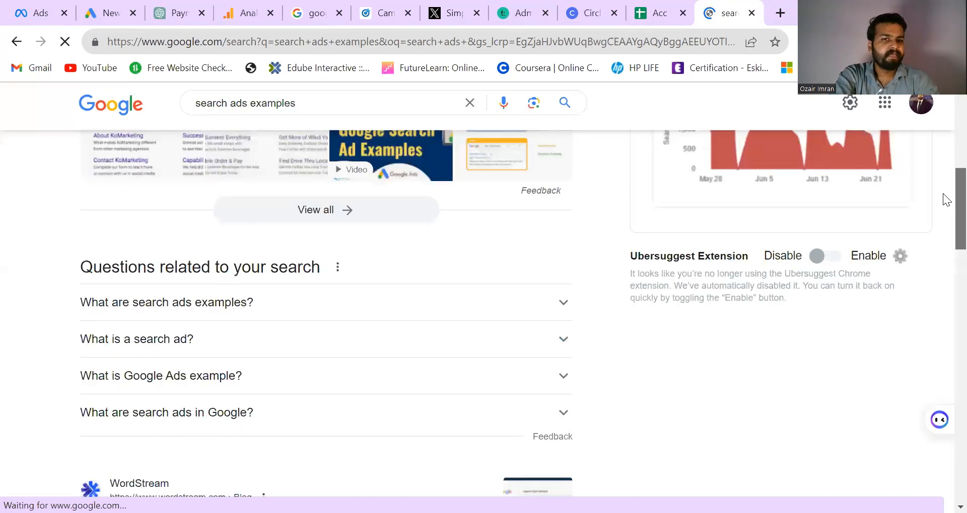
pyautogui.scroll(5, 943, 156)
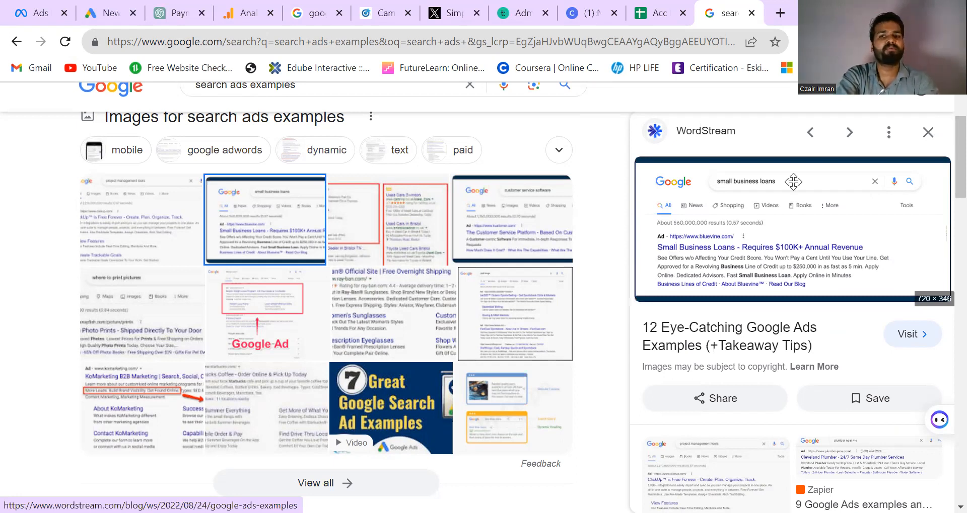
pyautogui.press('Escape')
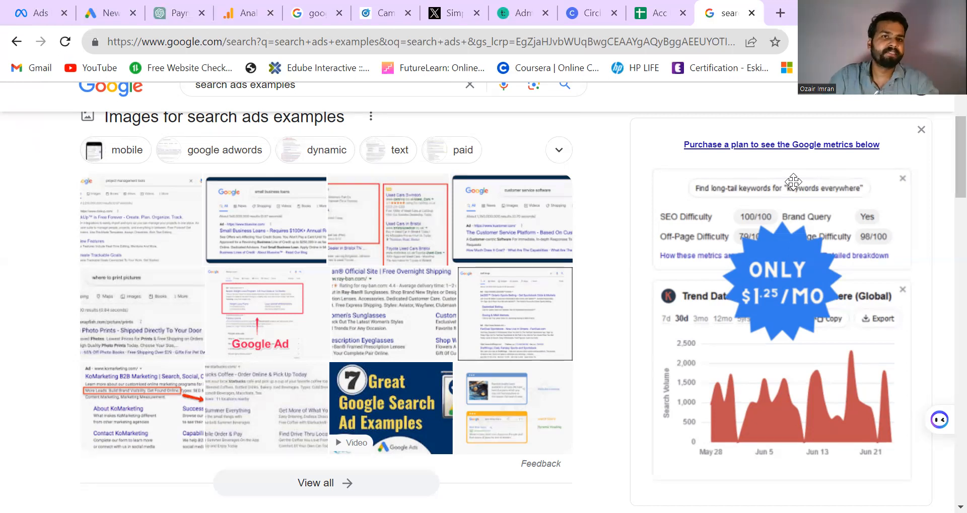
# Switch back to the Google Ads new campaign page and review the campaign types and the conversion goals for campaign performance optimization.
pyautogui.click(80, 13)
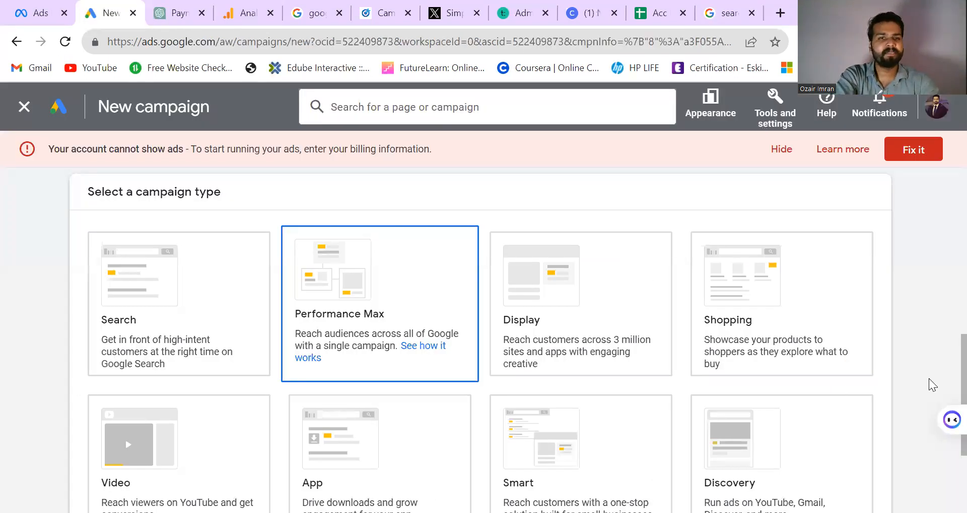
pyautogui.scroll(-3, 453, 327)
pyautogui.click(213, 204)
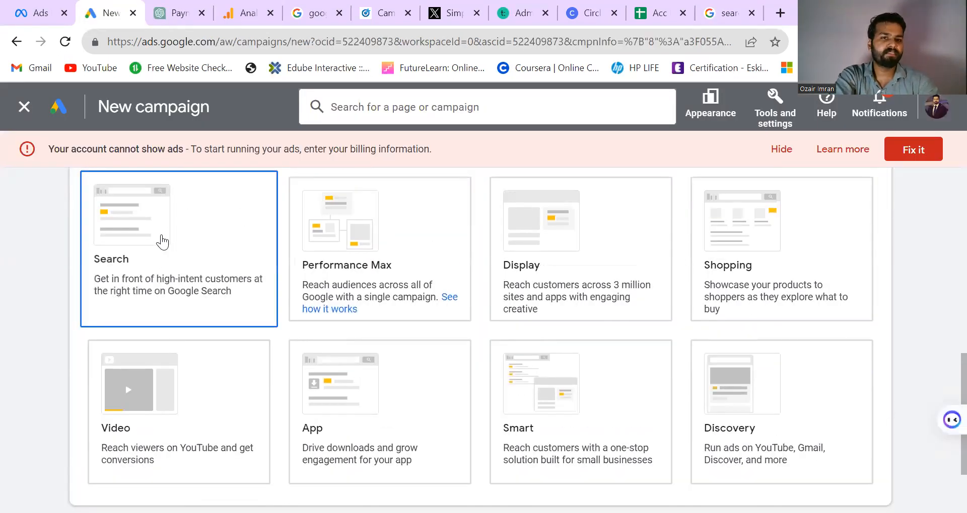
pyautogui.scroll(-5, 943, 317)
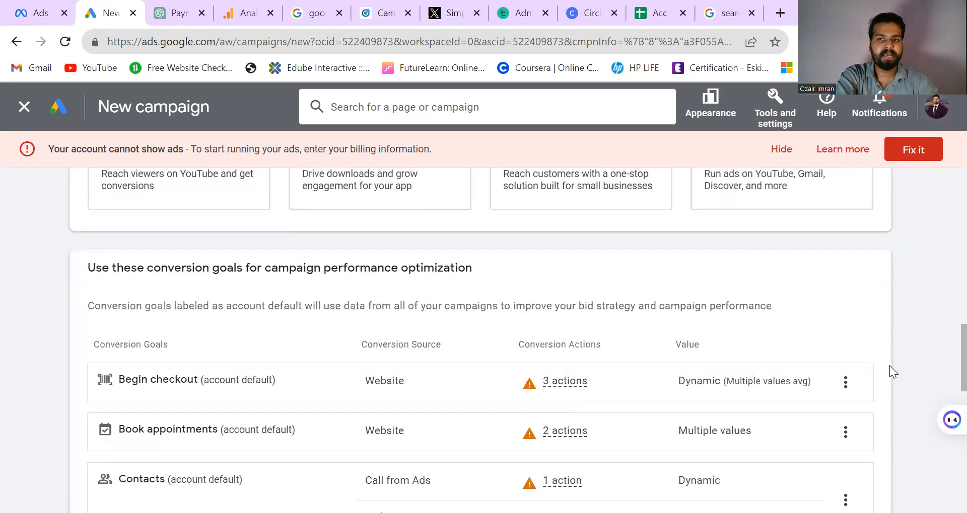
pyautogui.scroll(7, 943, 317)
pyautogui.scroll(-9, 943, 383)
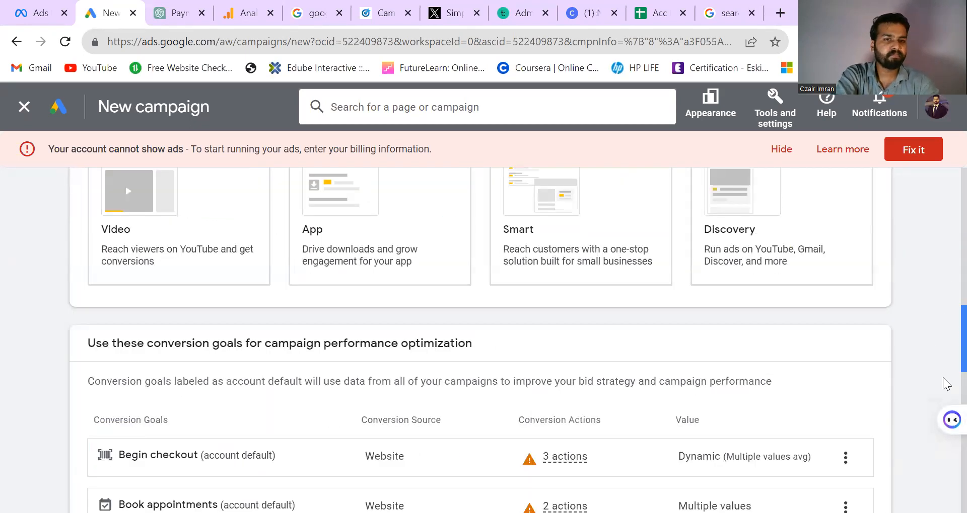
pyautogui.scroll(2, 945, 372)
pyautogui.scroll(-1, 945, 364)
pyautogui.scroll(-2, 946, 378)
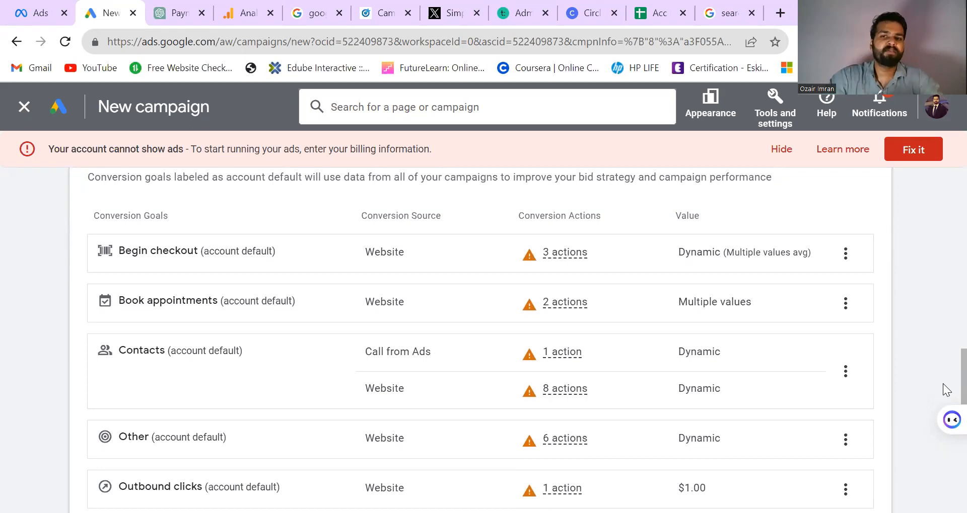
pyautogui.scroll(4, 944, 377)
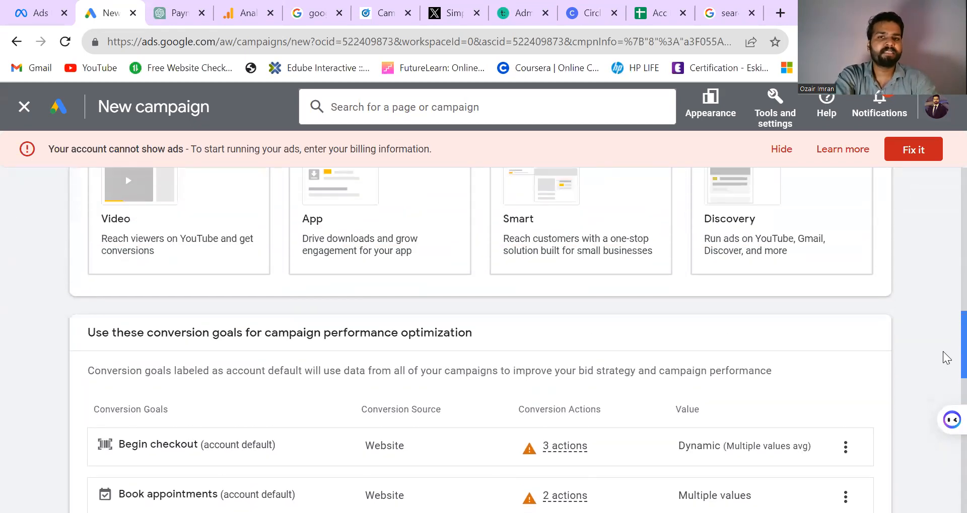
pyautogui.scroll(1, 947, 353)
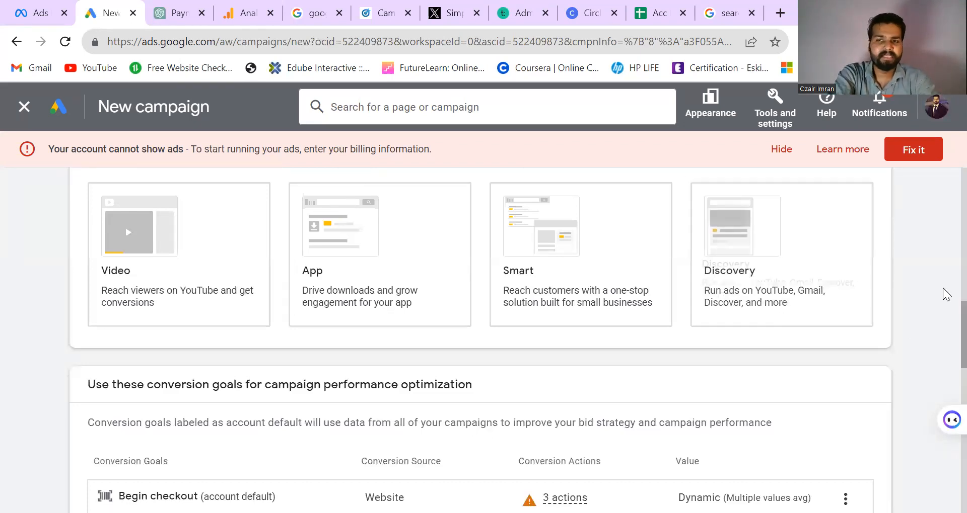
pyautogui.scroll(-7, 947, 342)
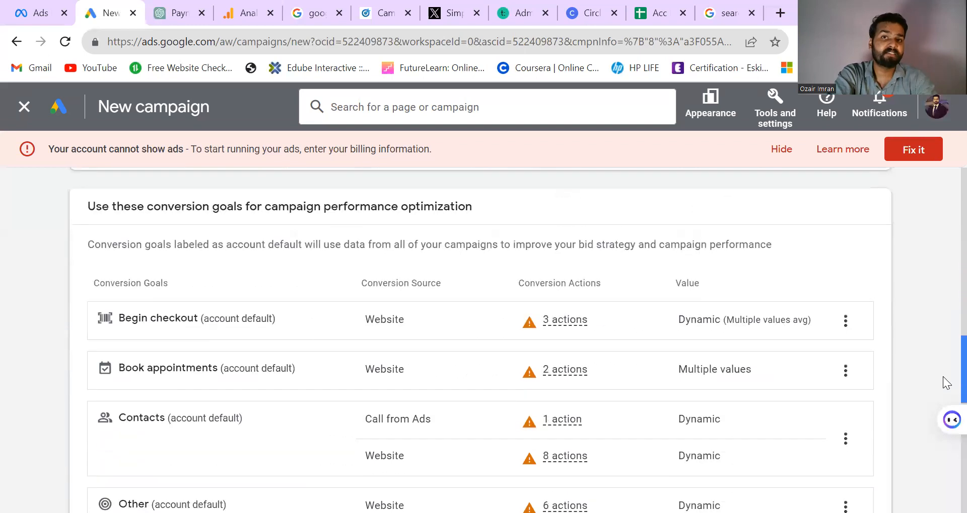
pyautogui.scroll(5, 944, 393)
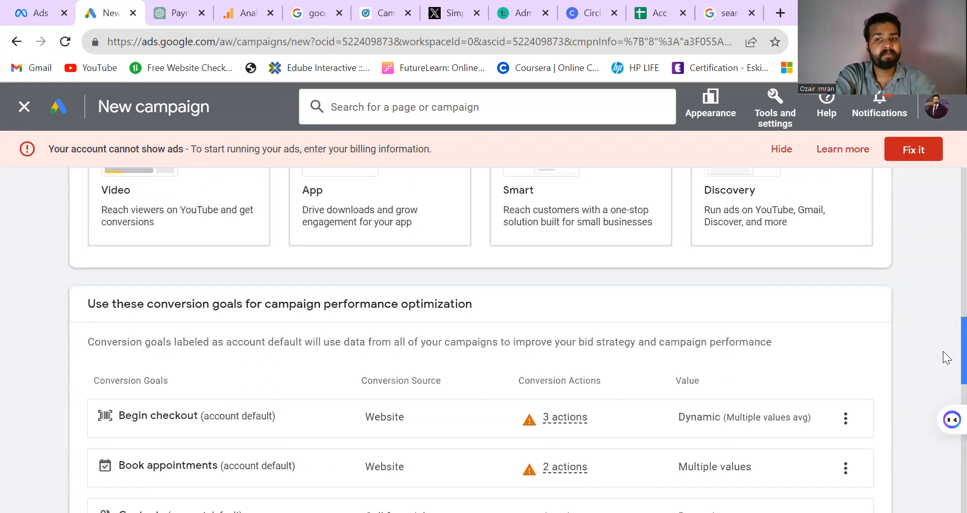
pyautogui.scroll(-1, 944, 371)
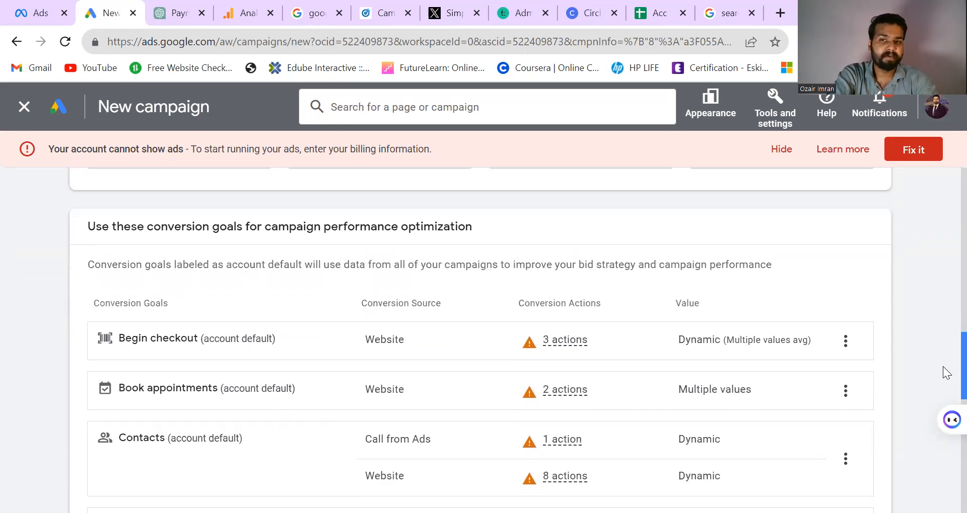
# Remove the Begin checkout and Book appointments conversion goals from the campaign.
pyautogui.click(856, 351)
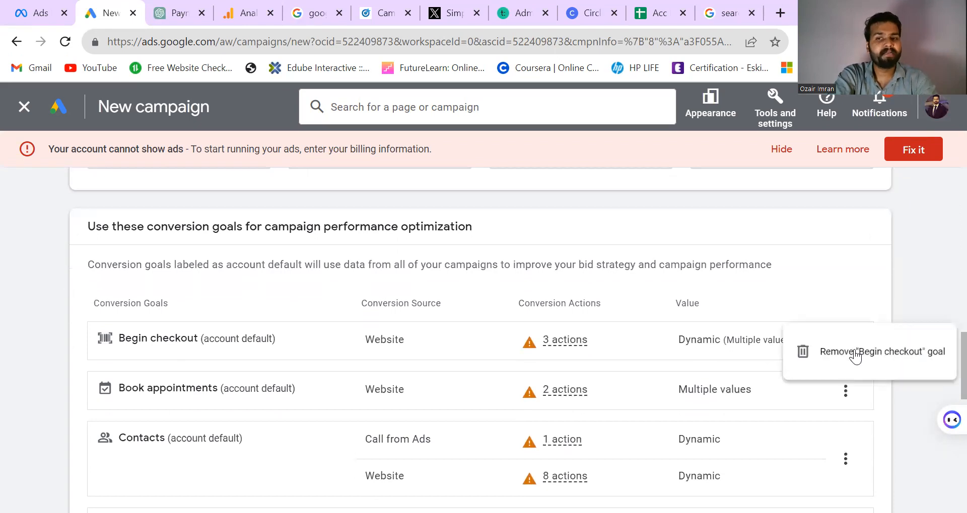
pyautogui.click(839, 355)
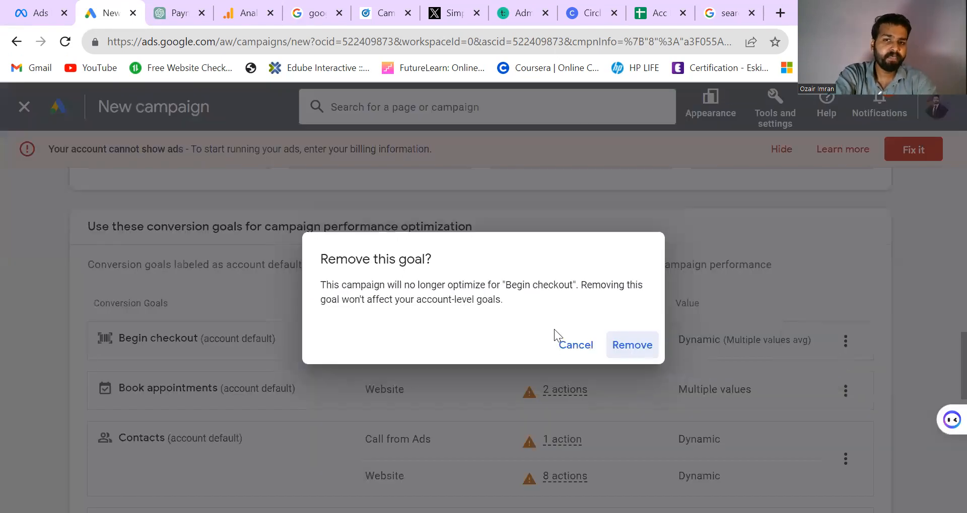
pyautogui.click(645, 352)
pyautogui.click(846, 364)
pyautogui.click(821, 382)
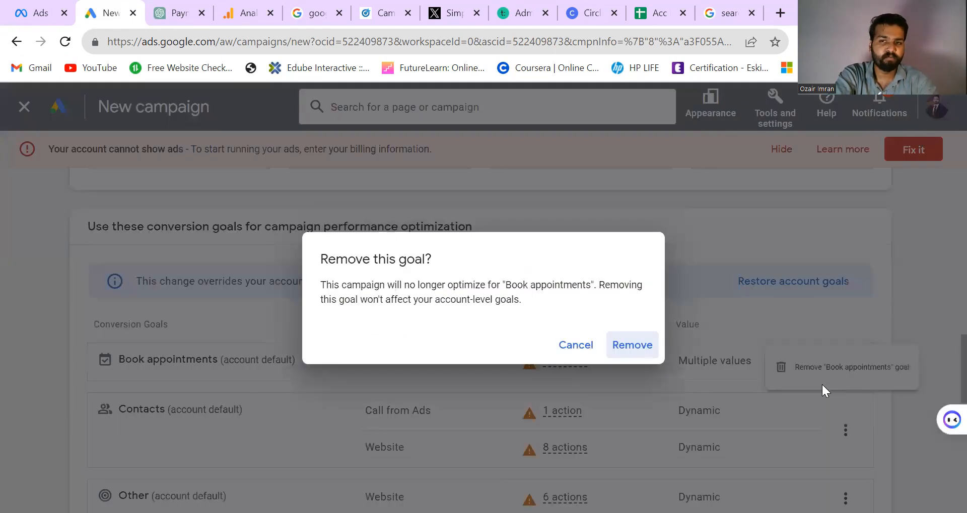
pyautogui.click(640, 346)
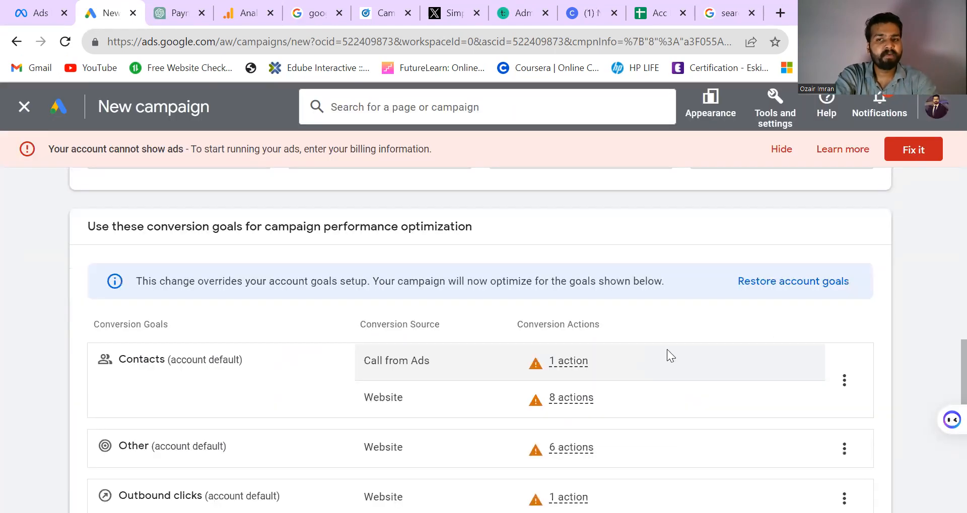
# Remove the Contacts conversion goal from the campaign.
pyautogui.click(858, 382)
pyautogui.click(841, 430)
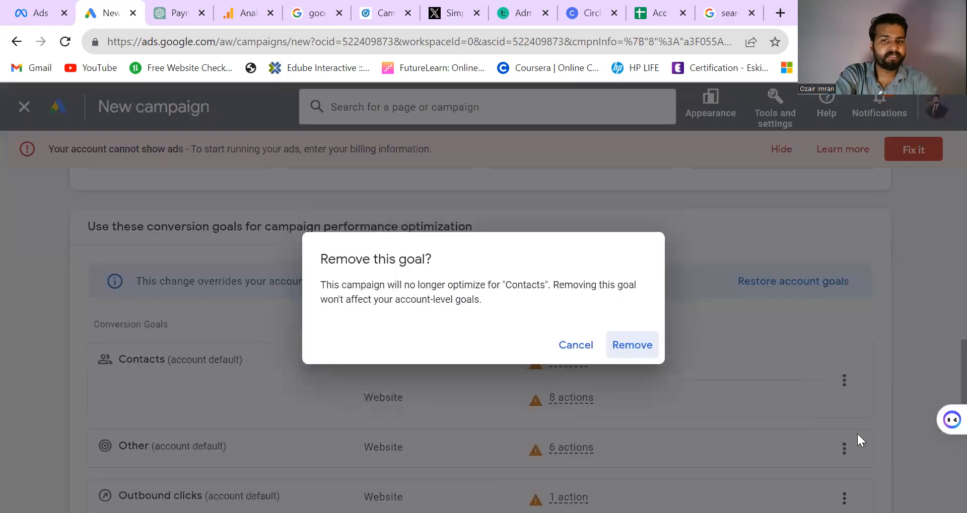
pyautogui.click(628, 345)
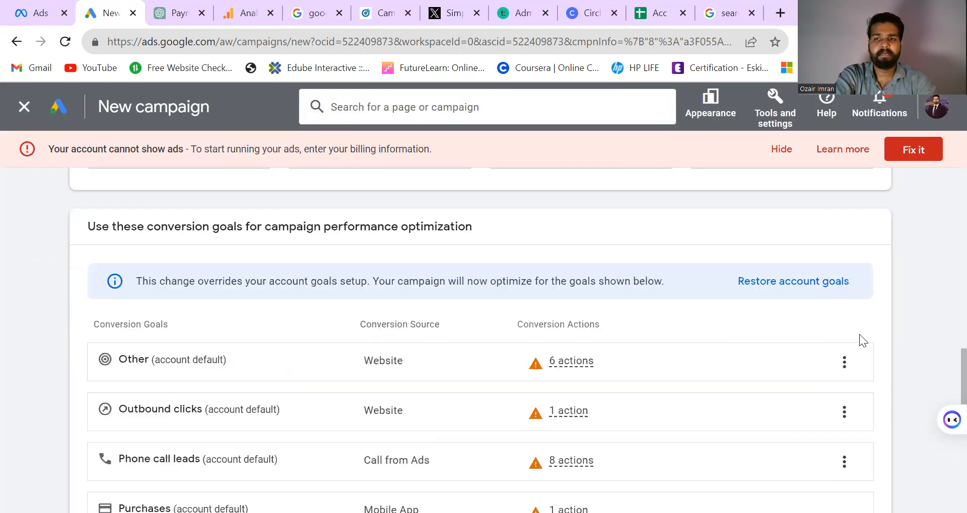
# Review the additional conversion goals that can be added, then close the list without adding any.
pyautogui.scroll(-8, 943, 382)
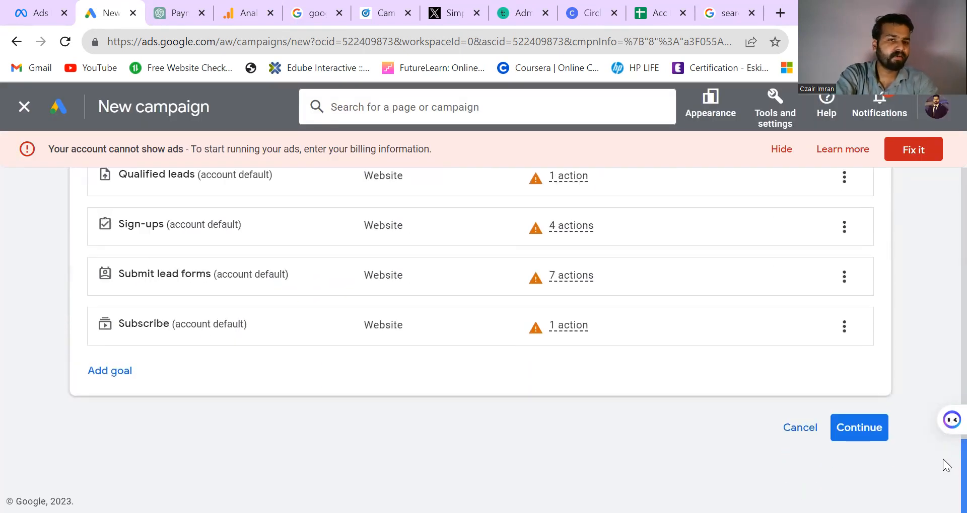
pyautogui.click(107, 377)
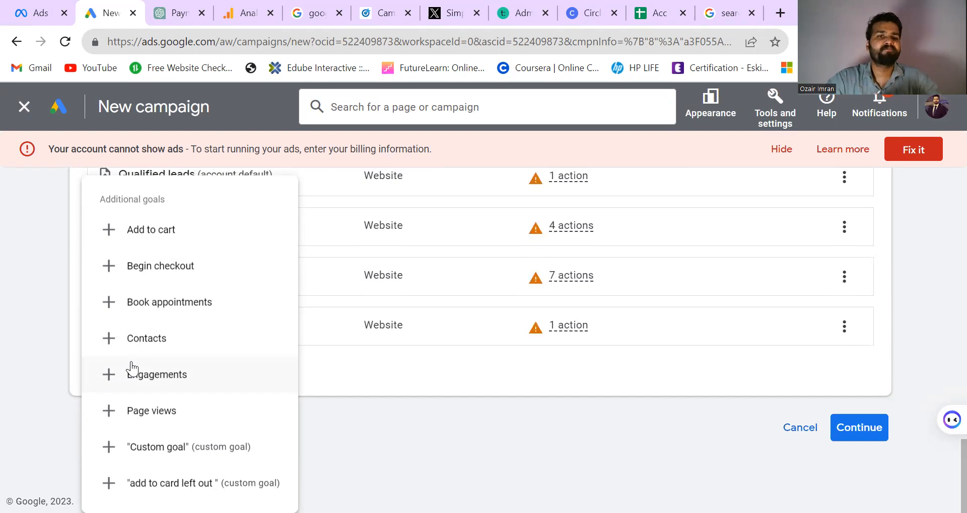
pyautogui.click(475, 387)
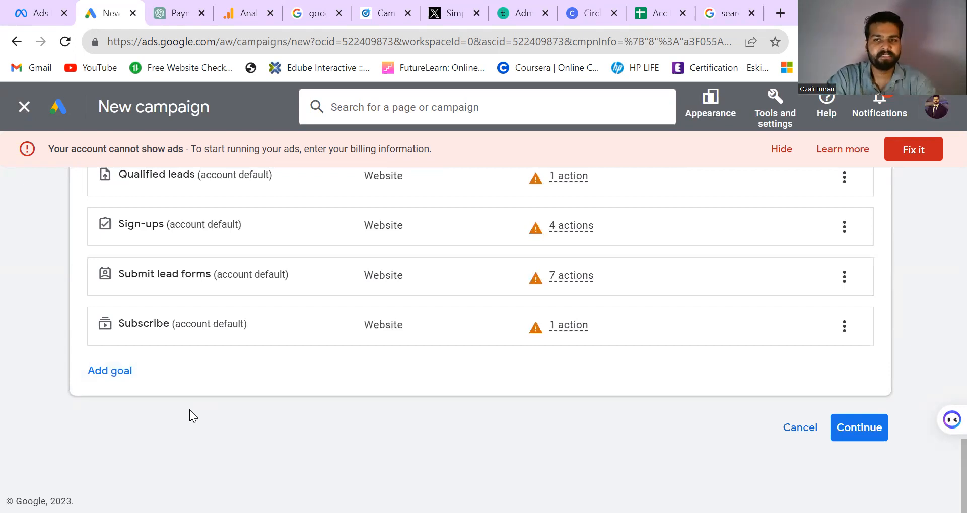
# Continue past the conversion goals and choose Website visits as the desired result, with bbc.com as the business website.
pyautogui.click(859, 428)
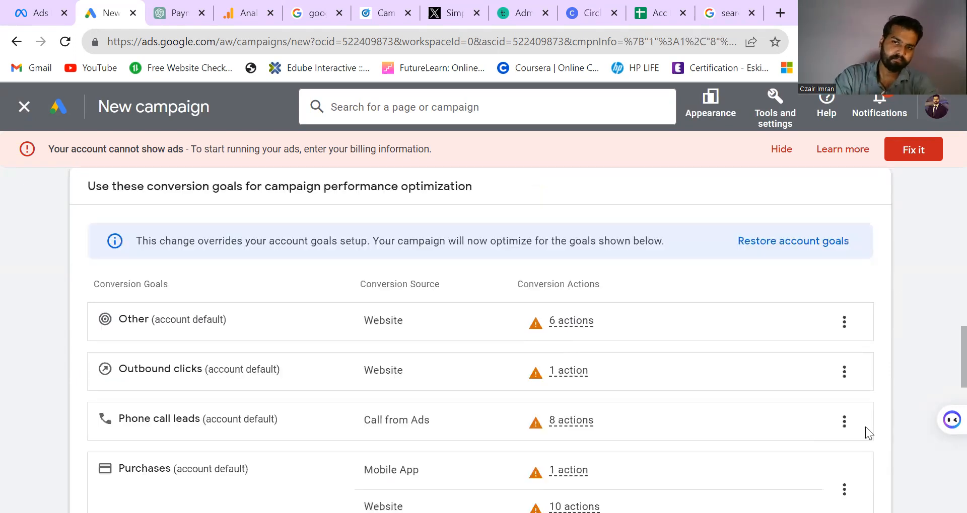
pyautogui.moveTo(946, 360); pyautogui.dragTo(946, 475)
pyautogui.scroll(2, 943, 451)
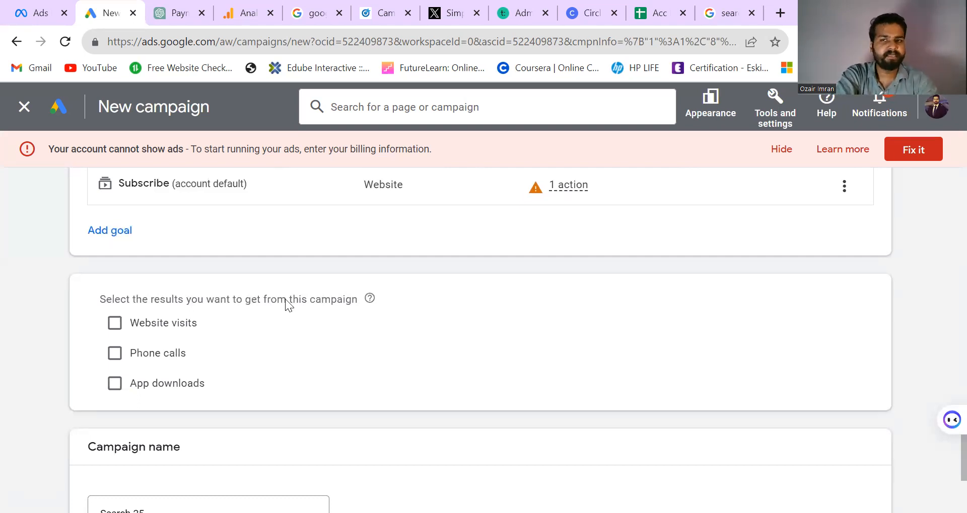
pyautogui.click(125, 327)
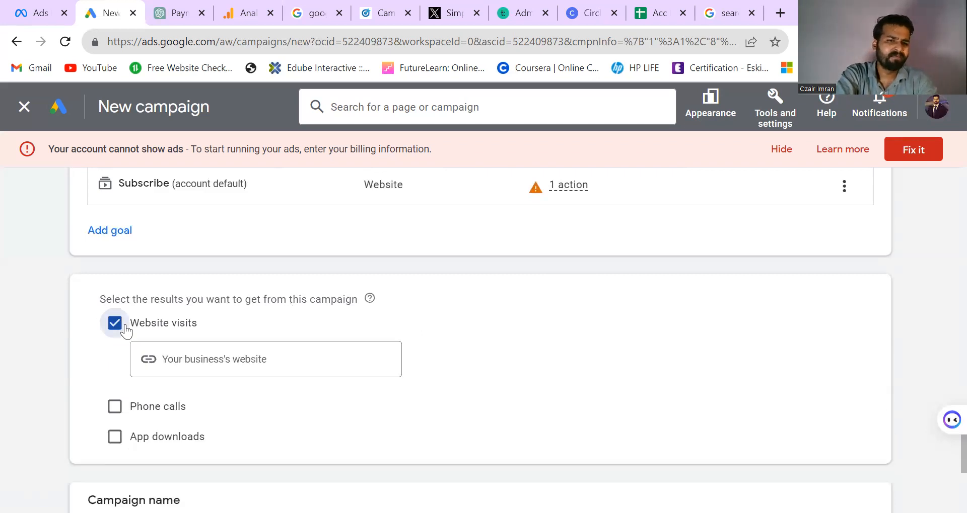
pyautogui.click(233, 360)
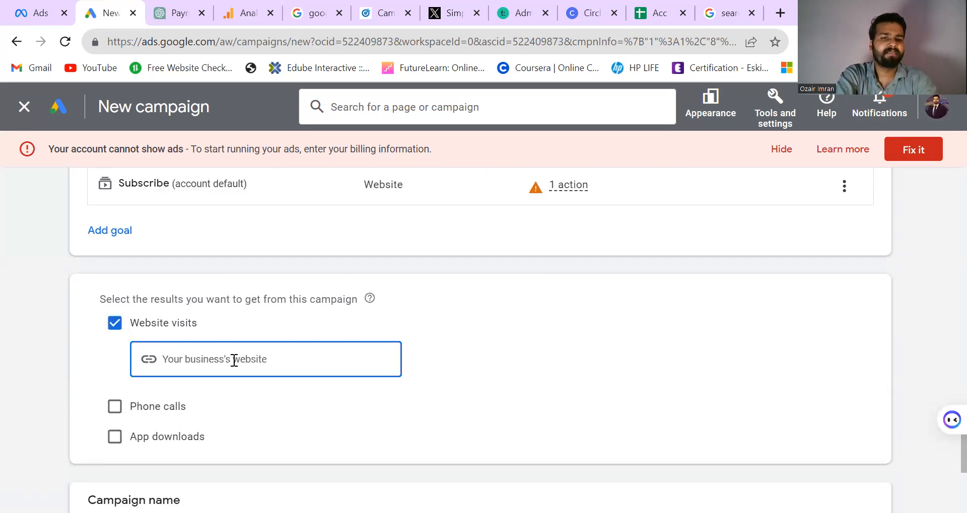
pyautogui.write('zam')
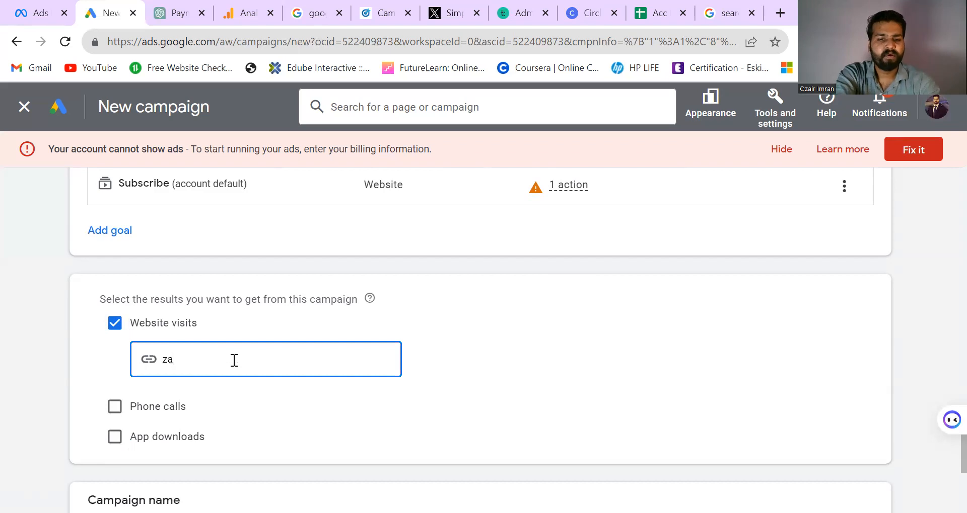
pyautogui.press('BackSpace')
pyautogui.press('BackSpace')
pyautogui.press('BackSpace')
pyautogui.write('b')
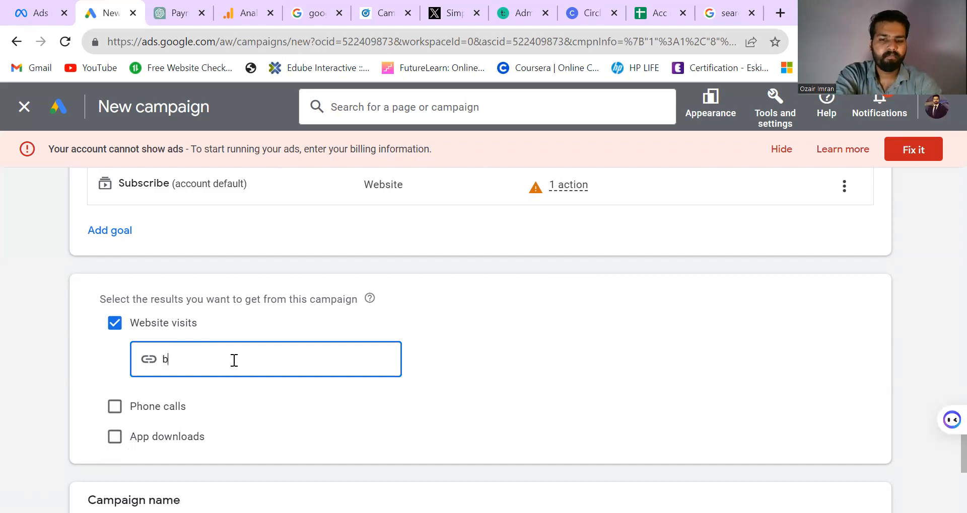
pyautogui.write('bc.com')
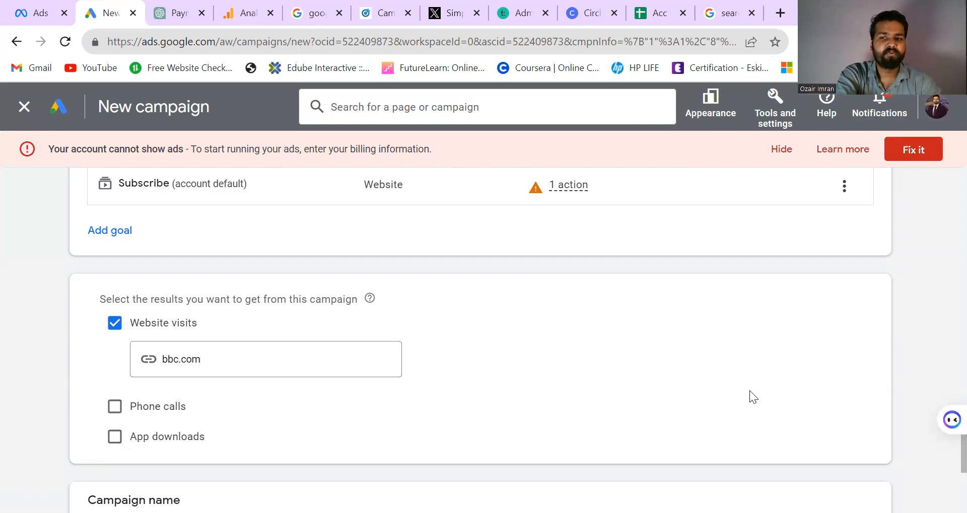
# Keep the campaign name Search-25, continue, and start a new campaign instead of finishing a saved draft.
pyautogui.scroll(-3, 943, 459)
pyautogui.moveTo(964, 467); pyautogui.dragTo(963, 485)
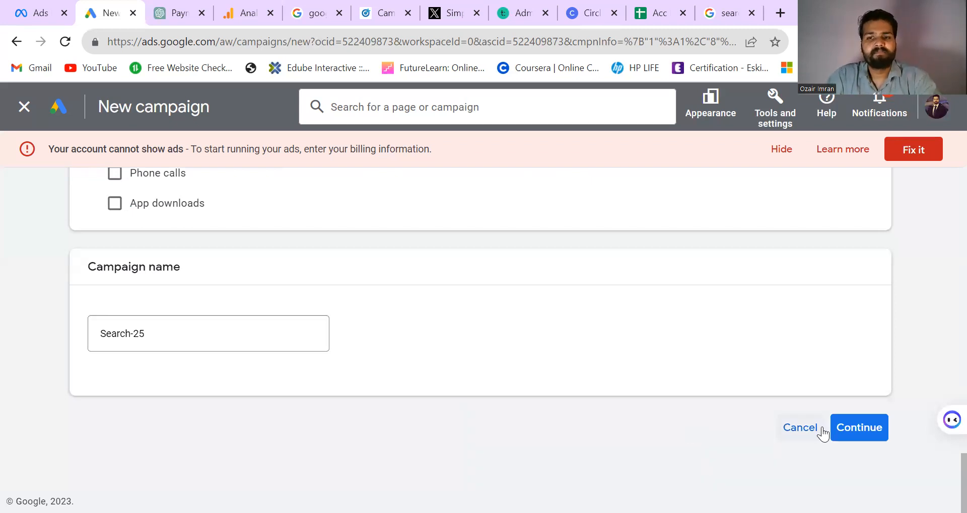
pyautogui.click(857, 433)
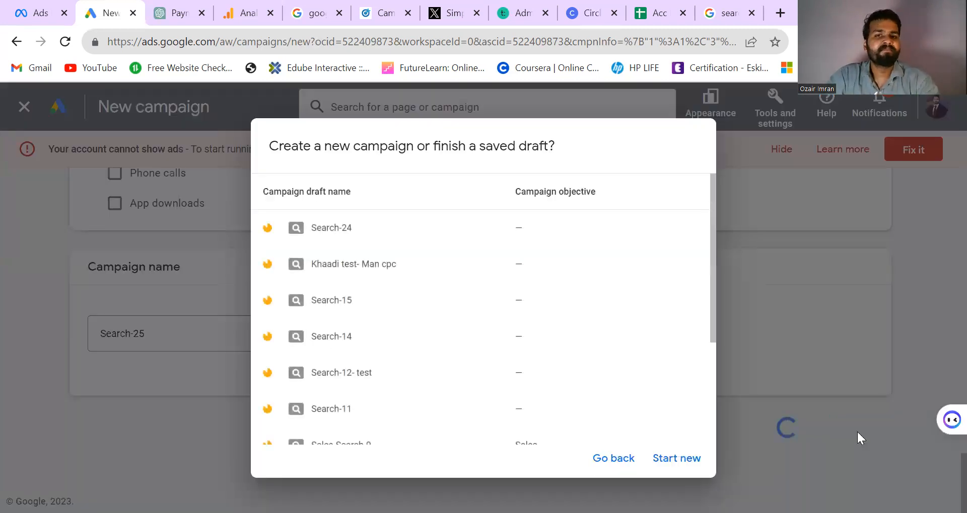
pyautogui.click(679, 467)
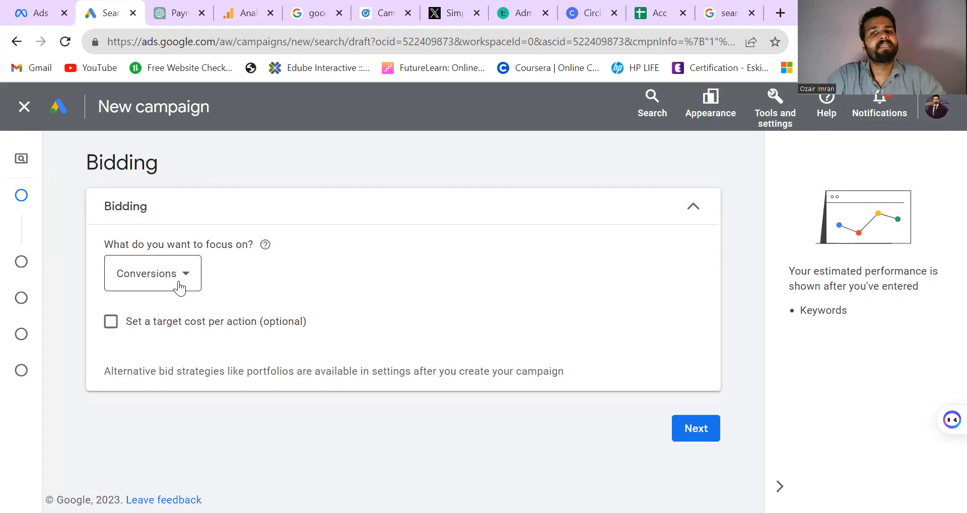
# Read the help for the bidding focus setting and look through its available options.
pyautogui.moveTo(264, 250)
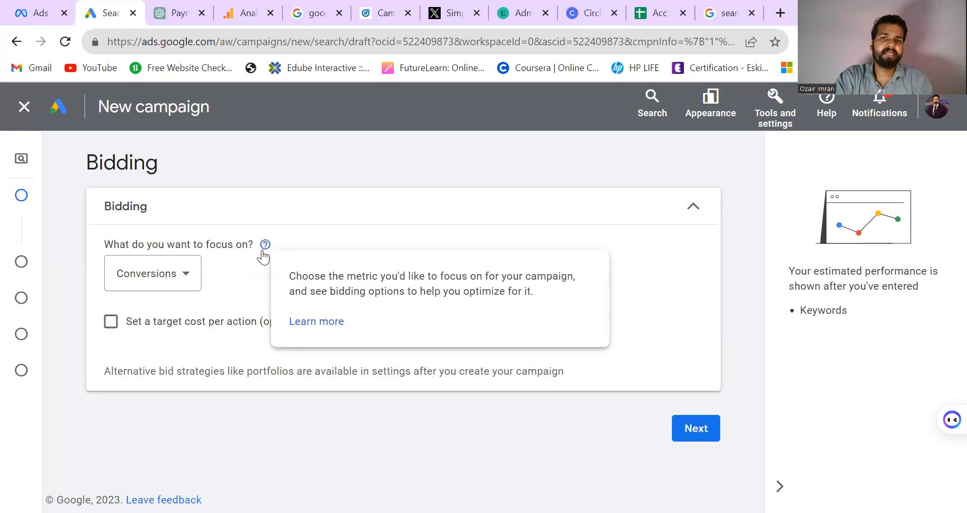
pyautogui.click(175, 288)
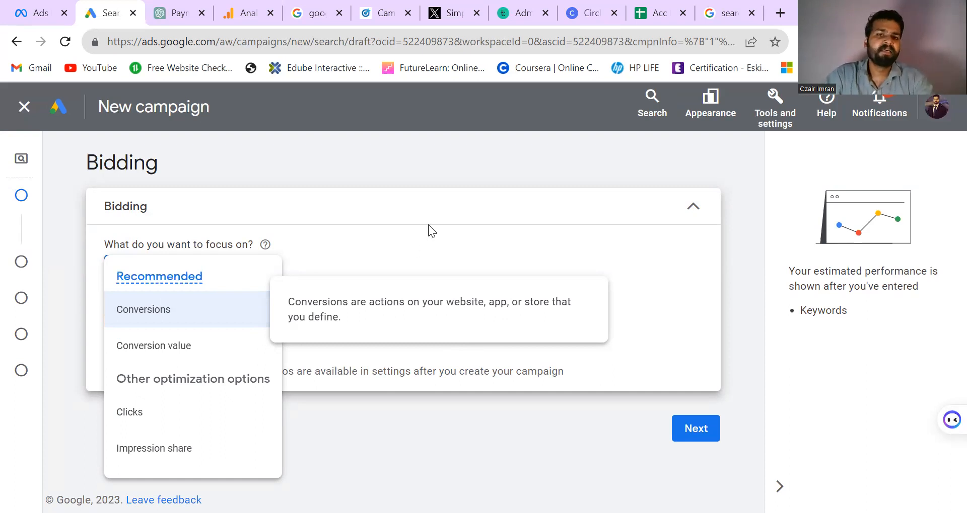
pyautogui.click(399, 160)
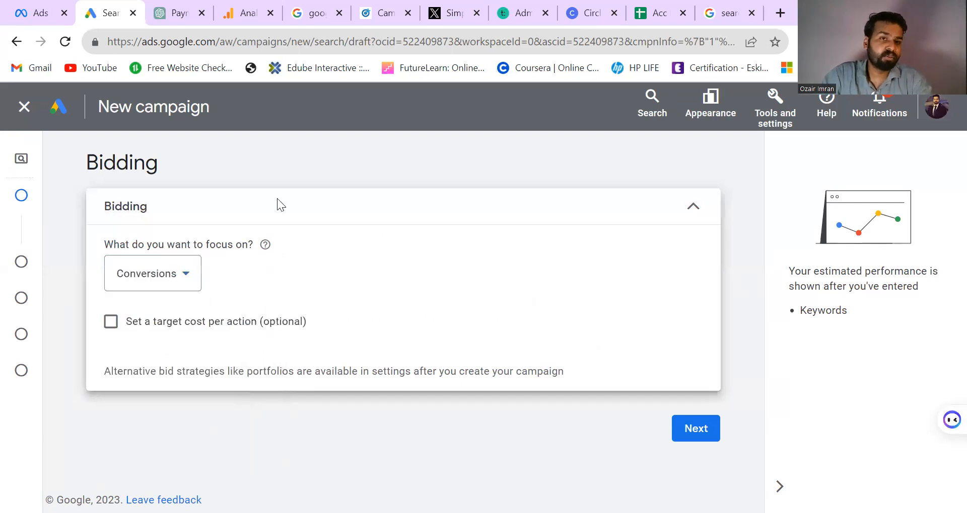
# Set the bidding focus to Conversion value and enable the optional target return on ad spend.
pyautogui.click(177, 276)
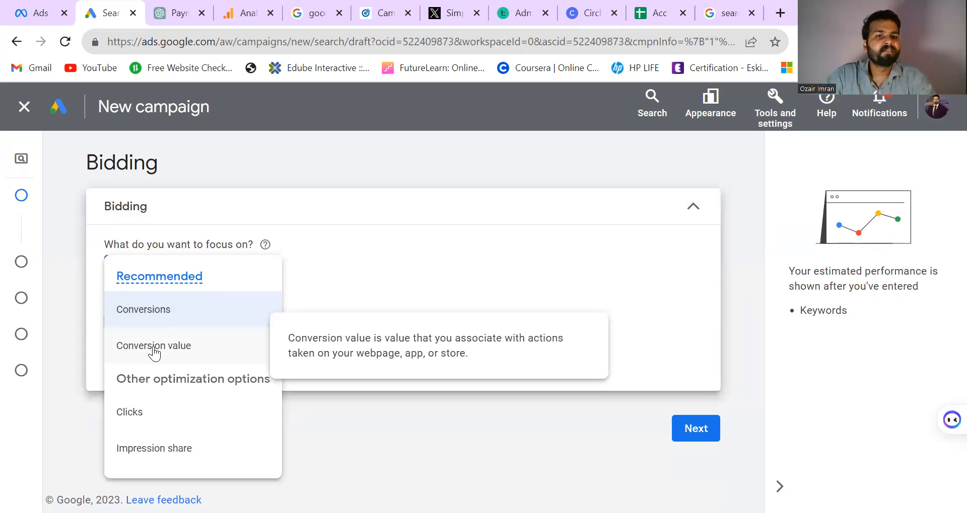
pyautogui.click(154, 352)
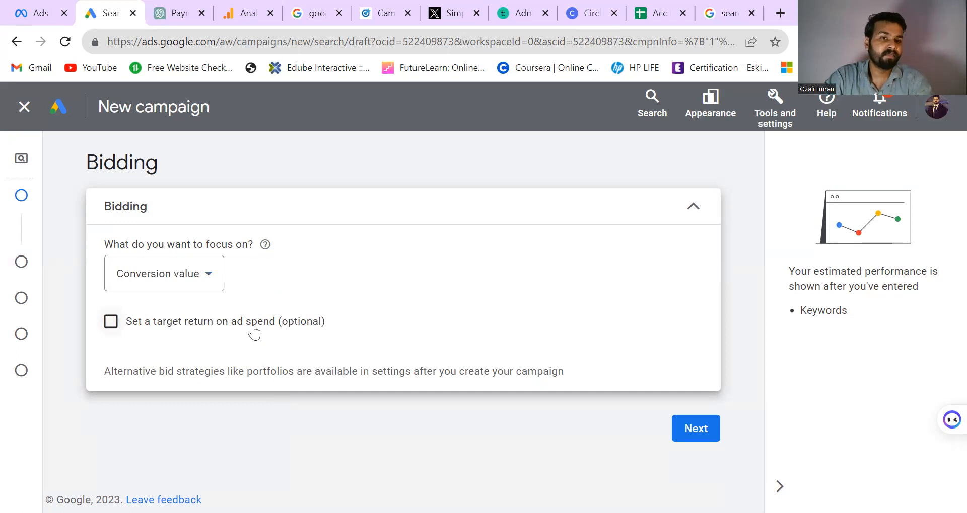
pyautogui.click(109, 325)
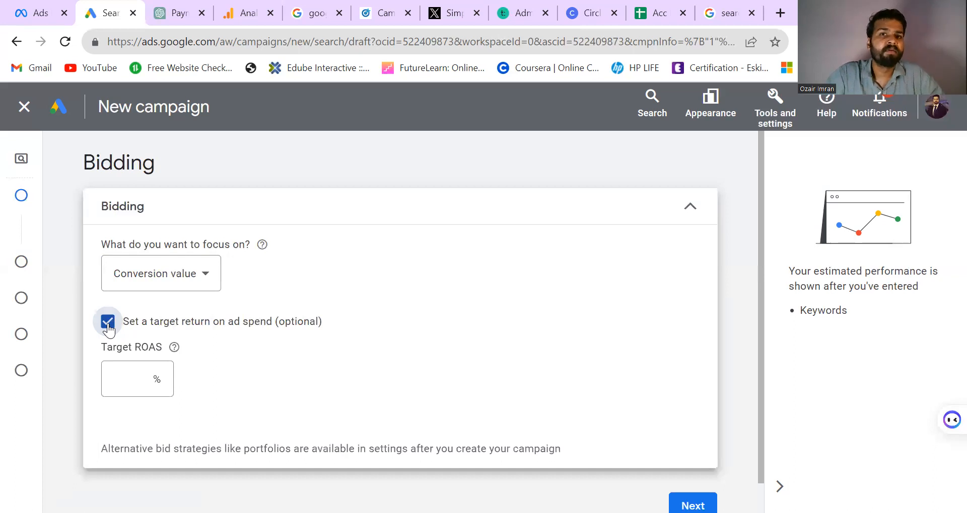
# Set the bidding focus to Conversions, enable the target cost per action, and read the Target CPA explanation.
pyautogui.click(203, 283)
pyautogui.click(142, 315)
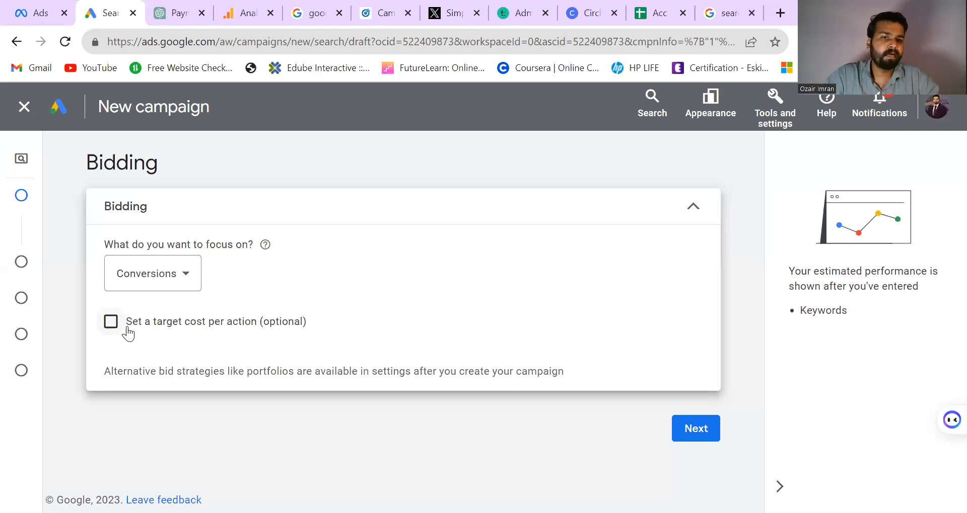
pyautogui.click(127, 330)
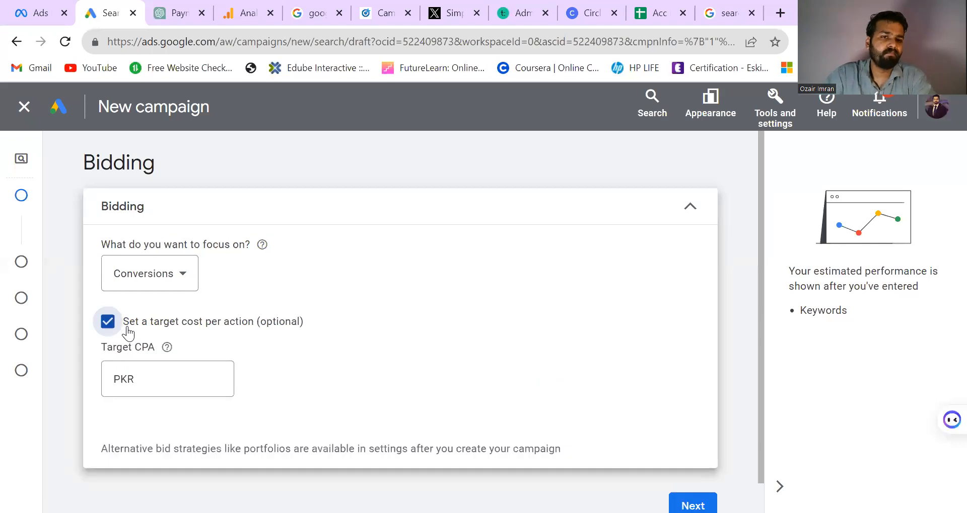
pyautogui.click(177, 375)
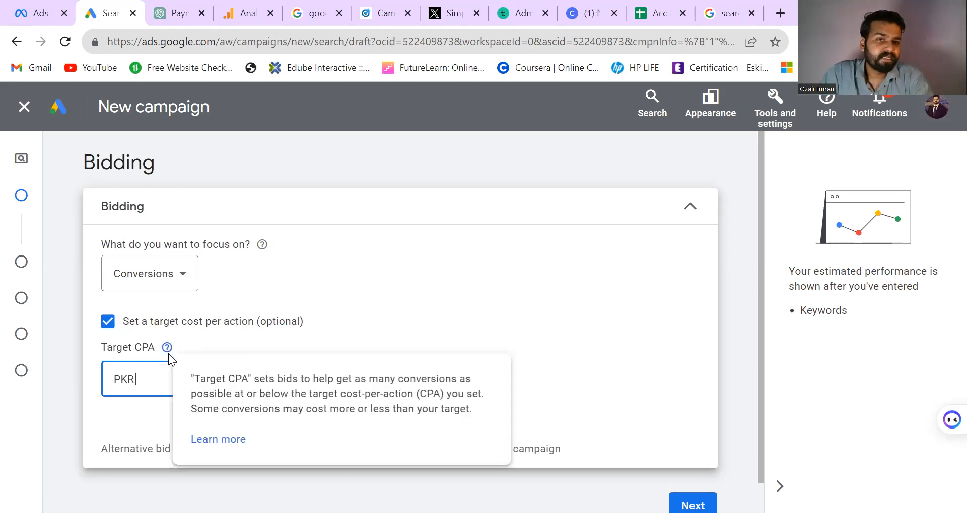
pyautogui.moveTo(168, 351)
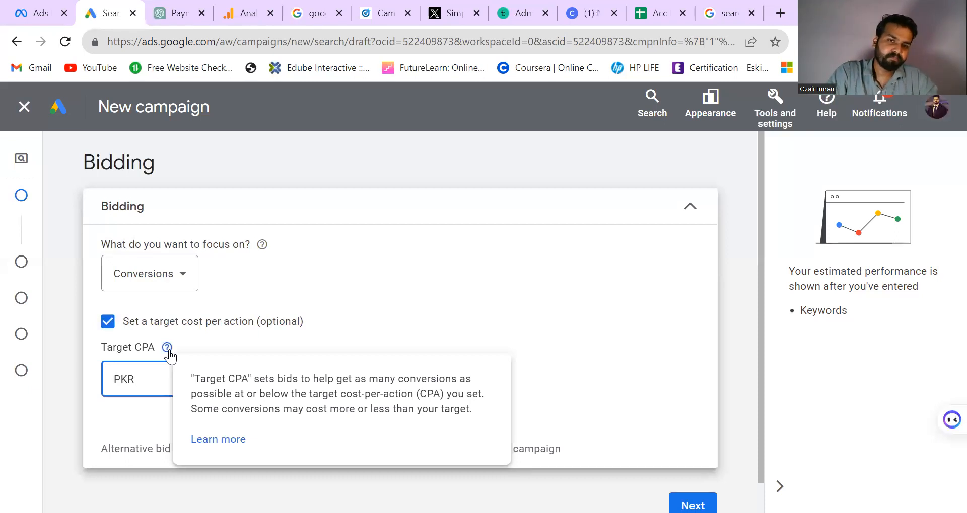
pyautogui.click(370, 293)
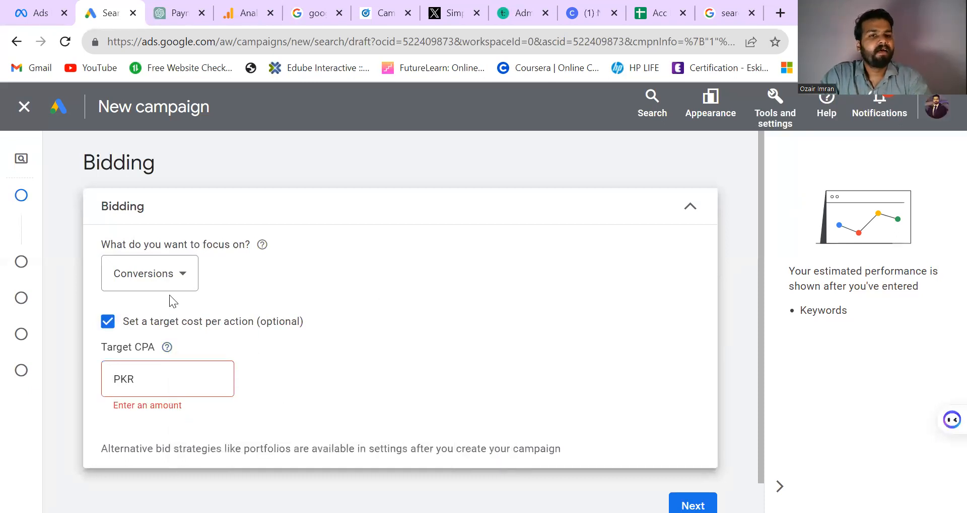
# Set the bidding focus to Clicks, enable the maximum cost per click bid limit, and try 20 PKR as the limit.
pyautogui.click(158, 281)
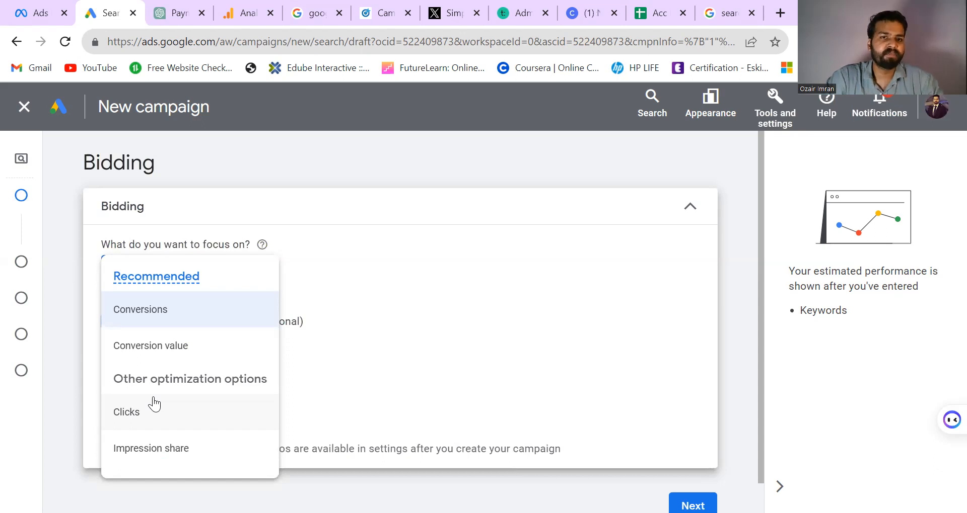
pyautogui.moveTo(130, 417)
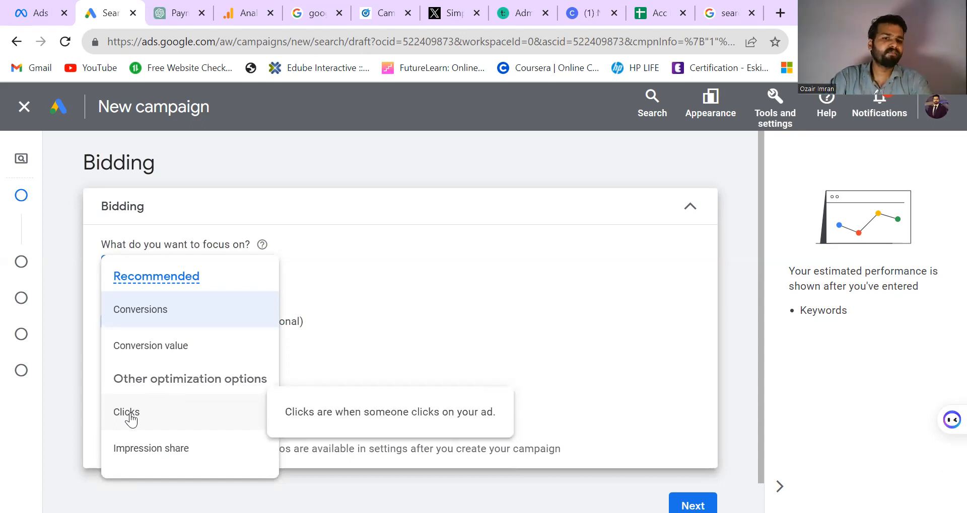
pyautogui.click(130, 413)
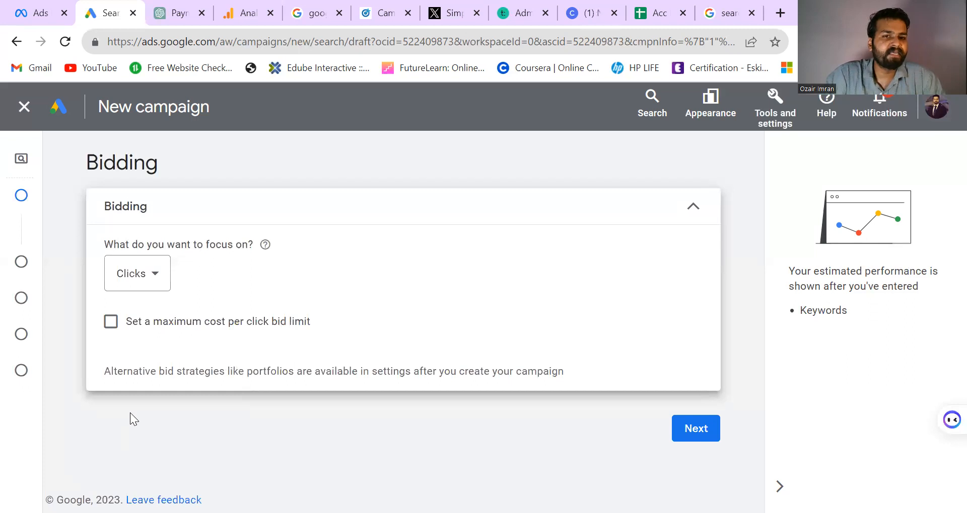
pyautogui.click(110, 324)
pyautogui.click(166, 379)
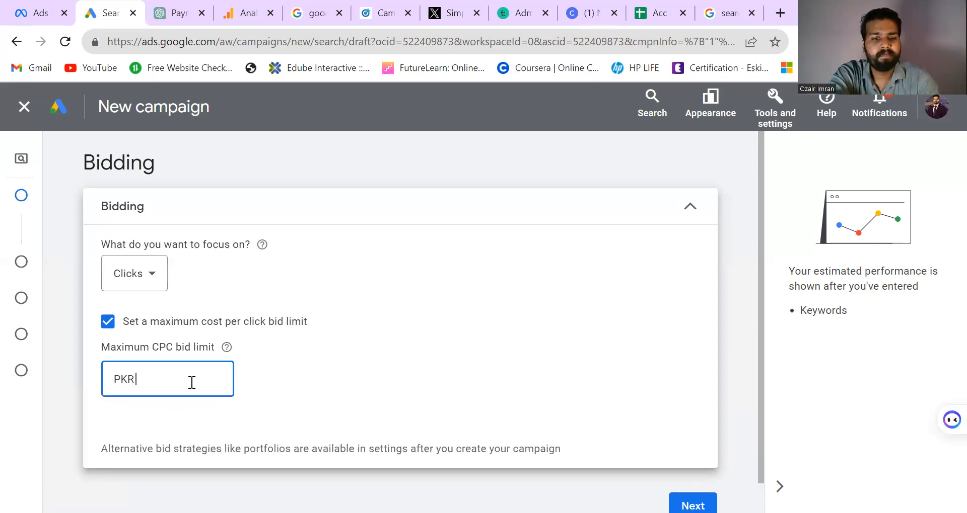
pyautogui.write('20')
pyautogui.press('BackSpace')
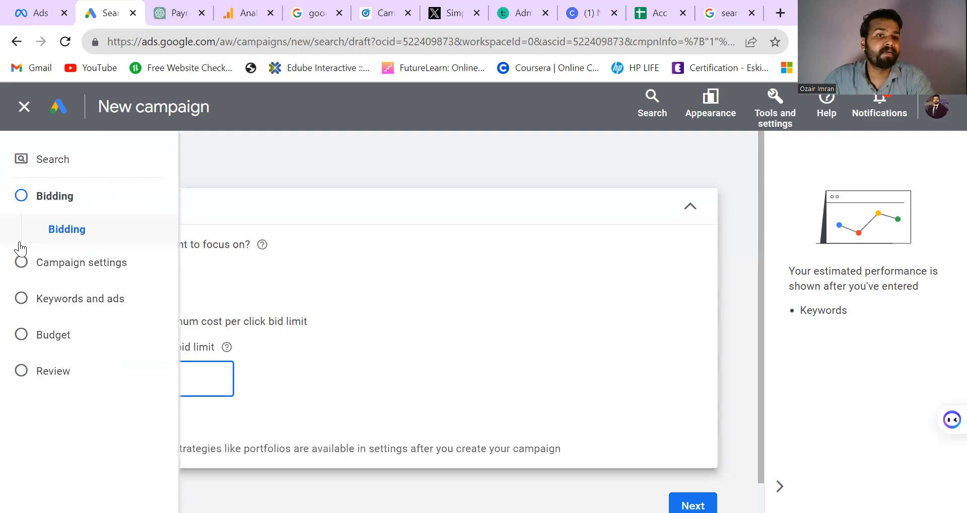
# Set the bidding focus to Impression share and have the ads appear at the absolute top of the results page.
pyautogui.click(157, 277)
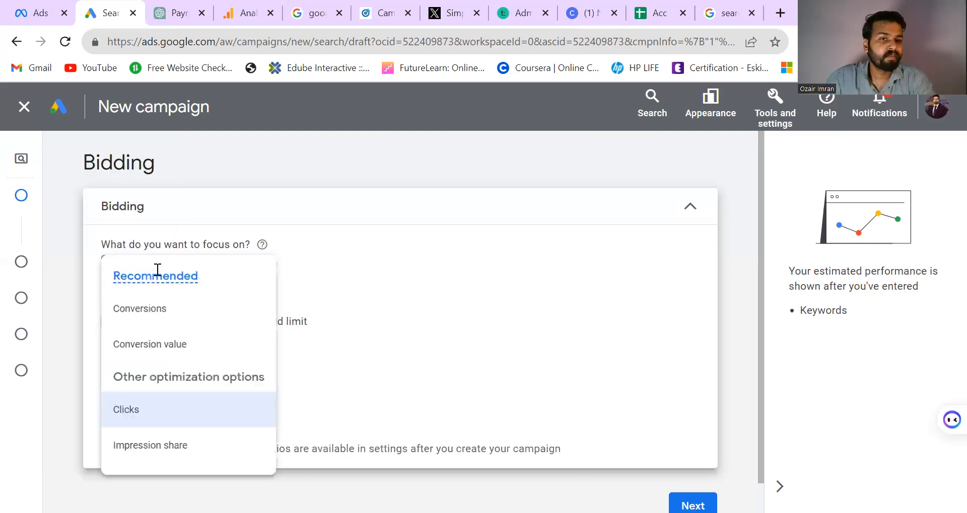
pyautogui.click(176, 451)
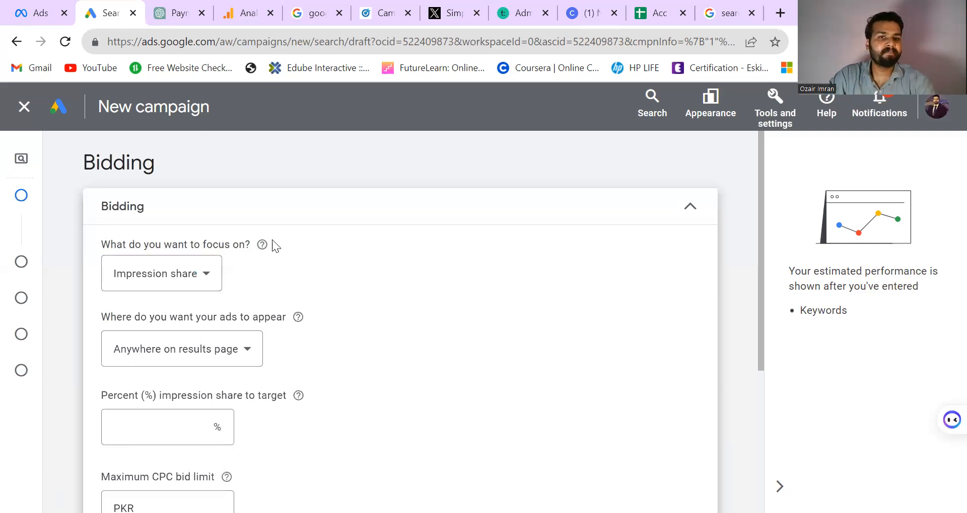
pyautogui.moveTo(262, 247)
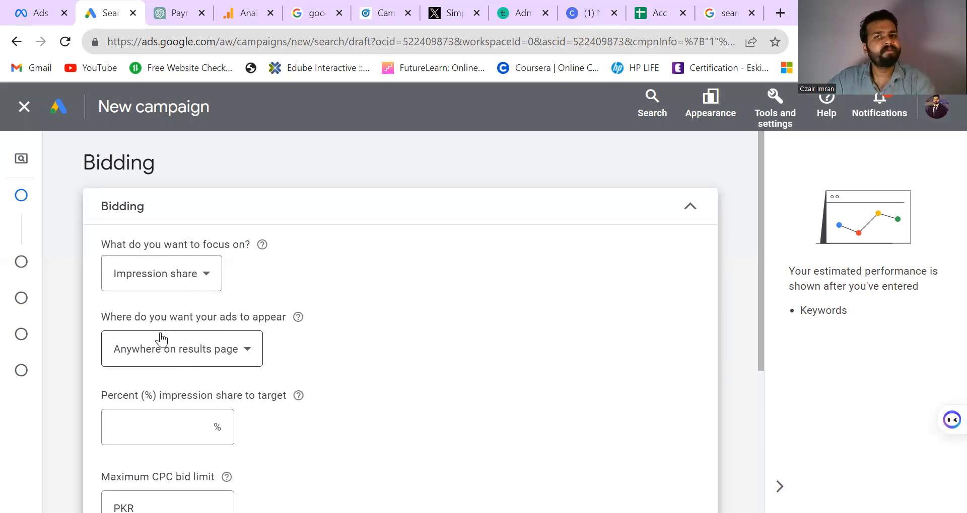
pyautogui.click(219, 359)
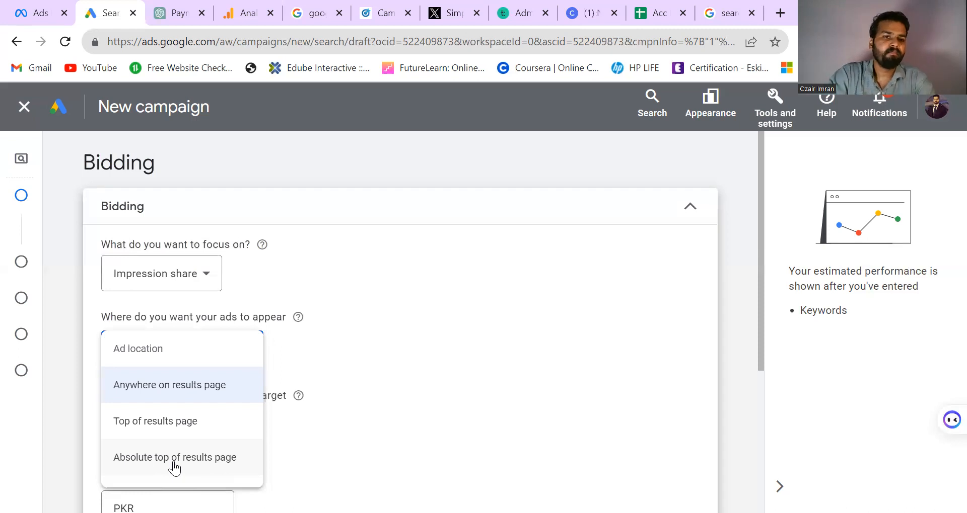
pyautogui.click(174, 468)
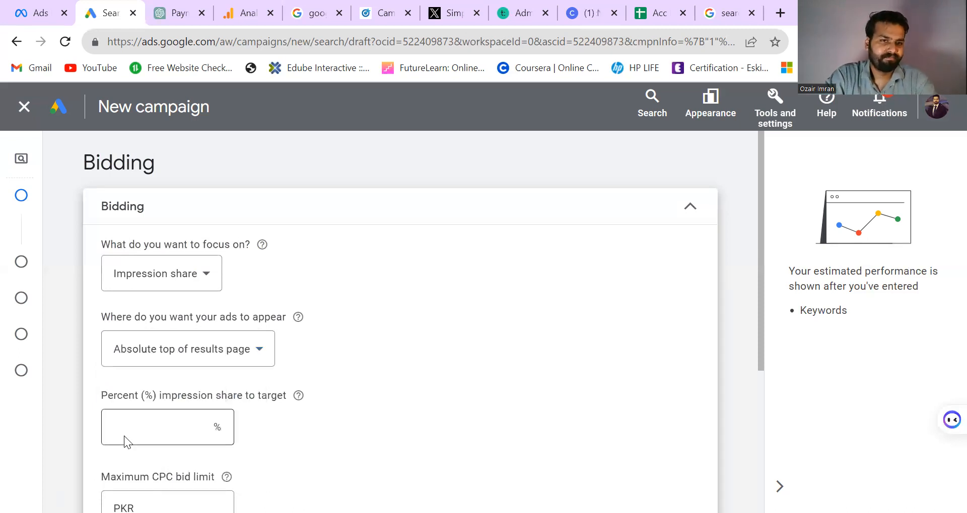
# Set the impression share to target to 80%.
pyautogui.click(157, 430)
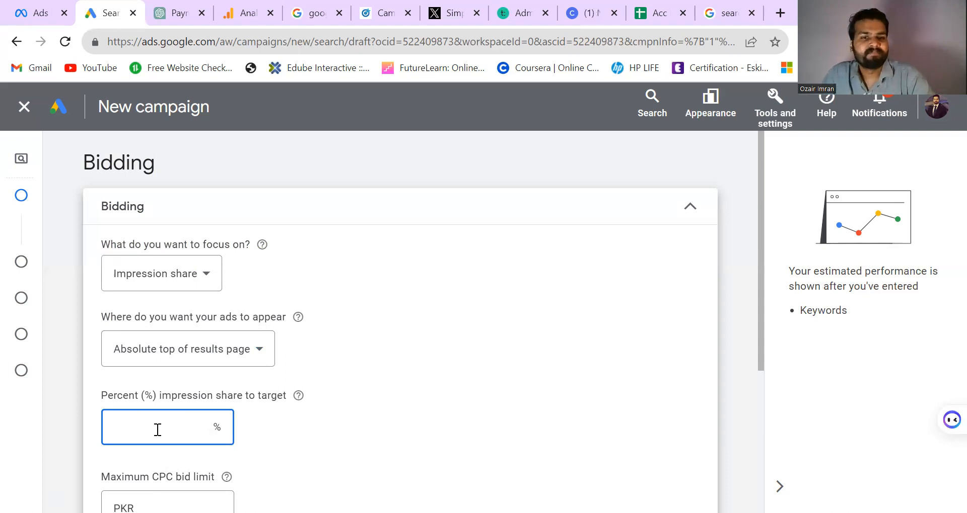
pyautogui.moveTo(298, 401)
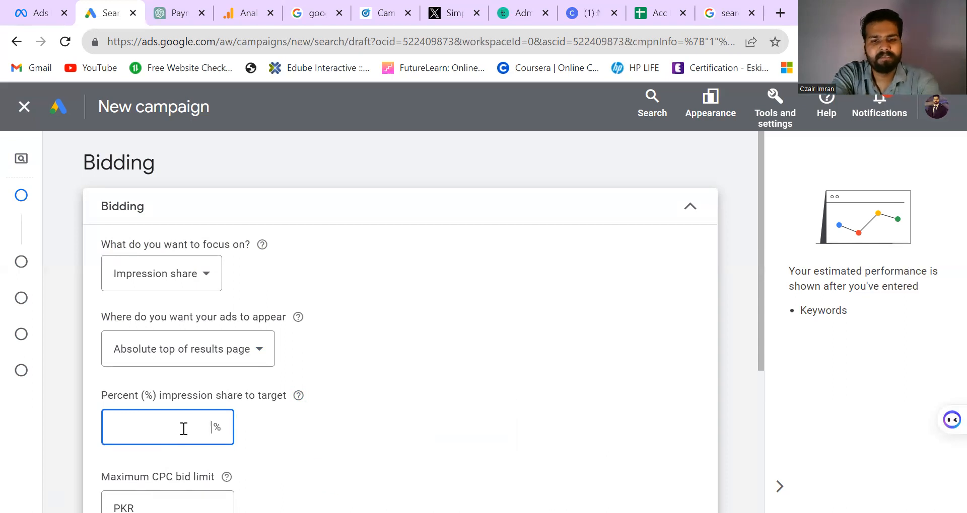
pyautogui.write('8-')
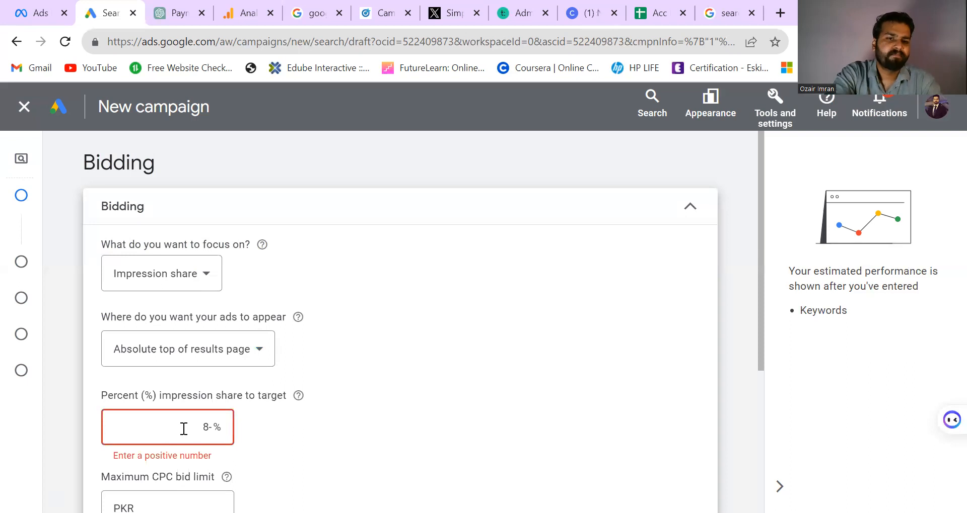
pyautogui.press('BackSpace')
pyautogui.write('0')
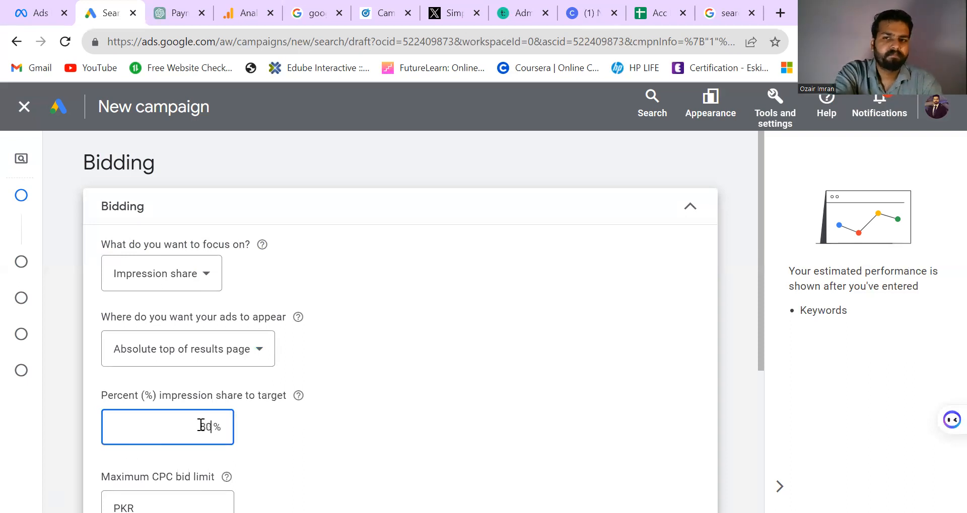
# Set the maximum CPC bid limit to 30 PKR and continue to the campaign settings, dismissing the draft limit message.
pyautogui.moveTo(761, 306); pyautogui.dragTo(757, 398)
pyautogui.click(214, 369)
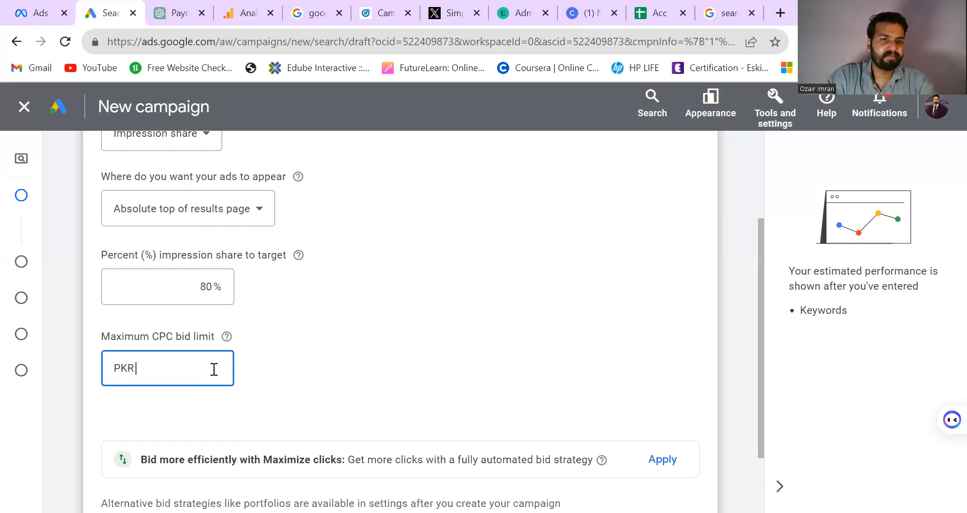
pyautogui.moveTo(758, 268); pyautogui.dragTo(763, 333)
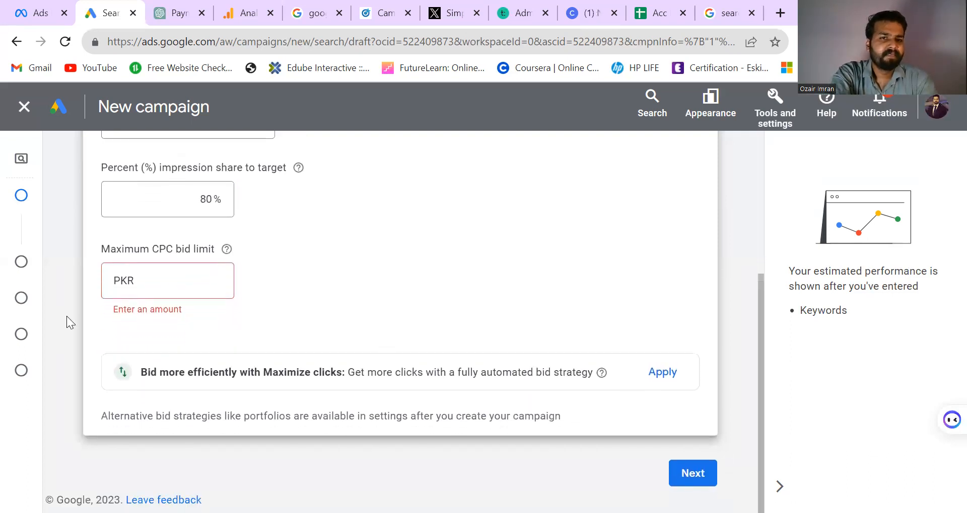
pyautogui.click(191, 275)
pyautogui.write('30')
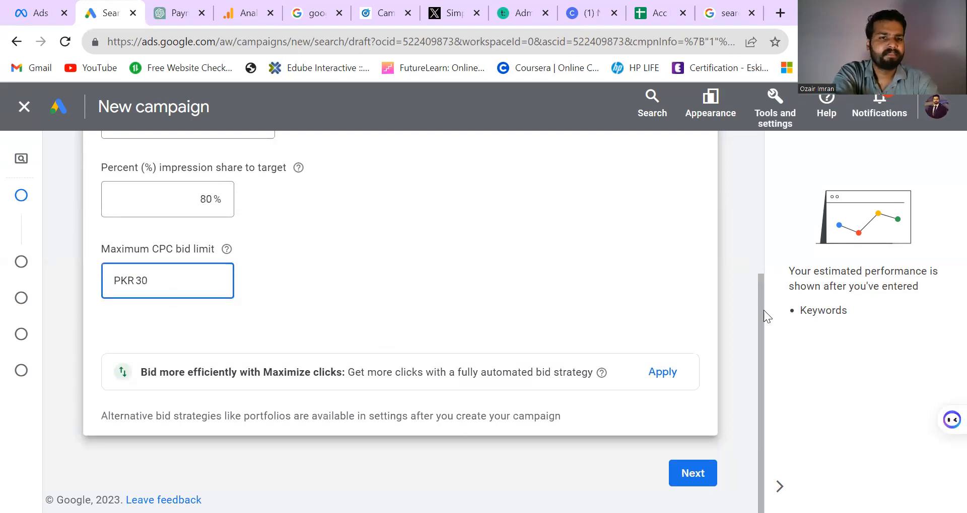
pyautogui.moveTo(764, 310); pyautogui.dragTo(756, 370)
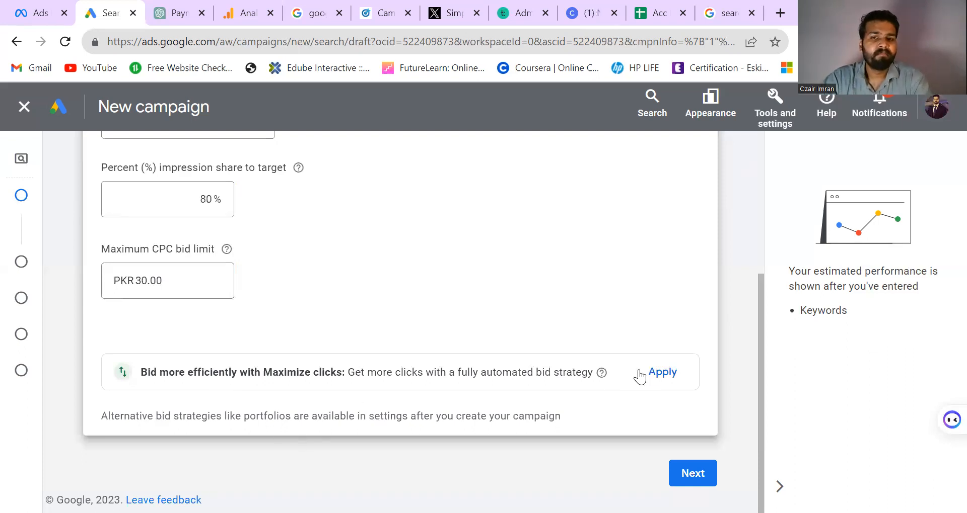
pyautogui.click(700, 474)
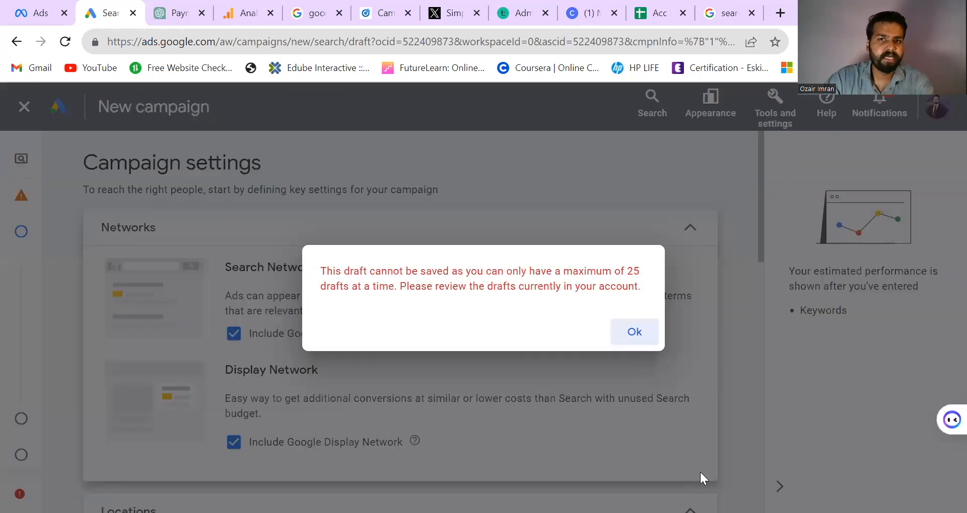
pyautogui.click(633, 332)
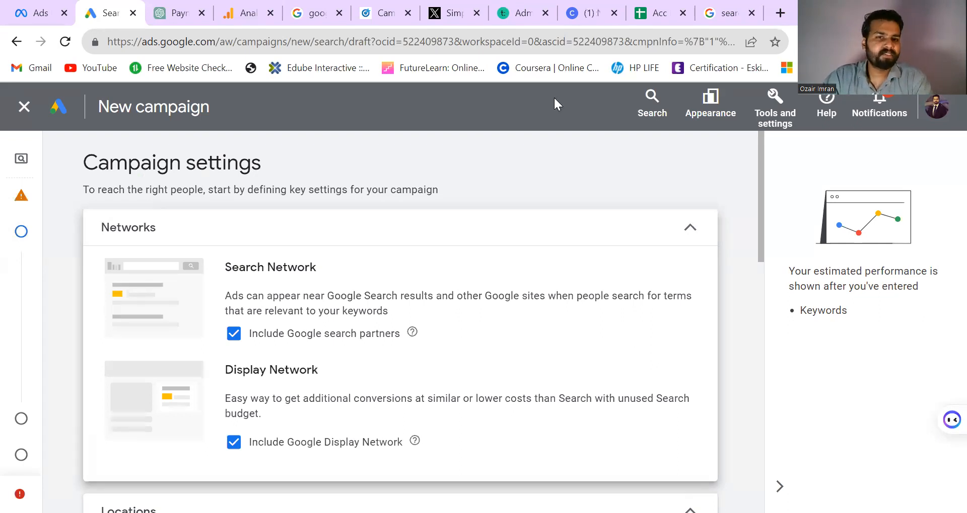
# Exclude the Google Display Network and Google search partners from the campaign's networks, and read the search partners help.
pyautogui.moveTo(758, 166); pyautogui.dragTo(759, 191)
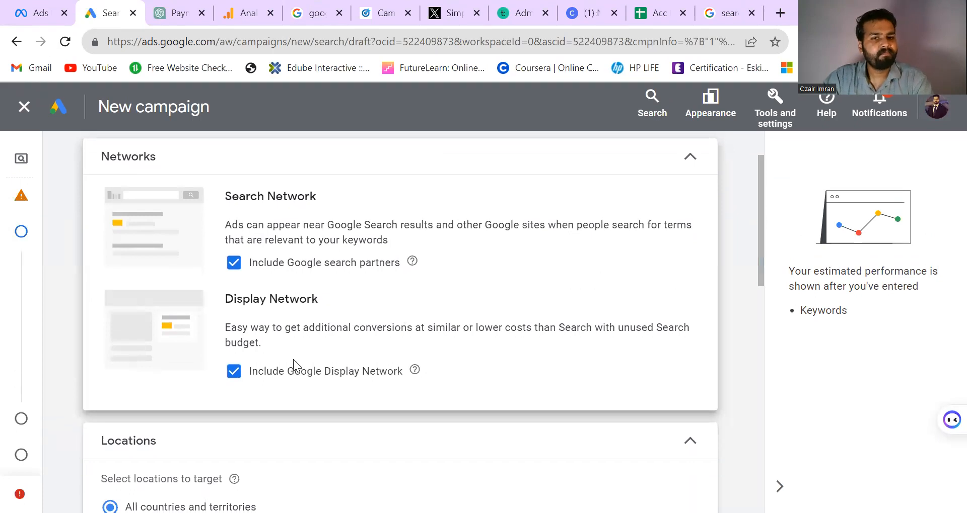
pyautogui.click(233, 373)
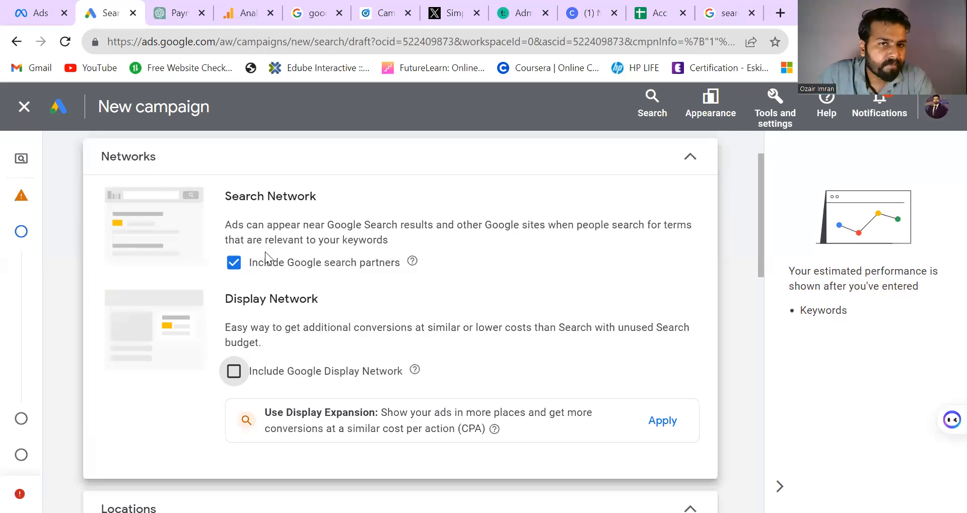
pyautogui.click(234, 266)
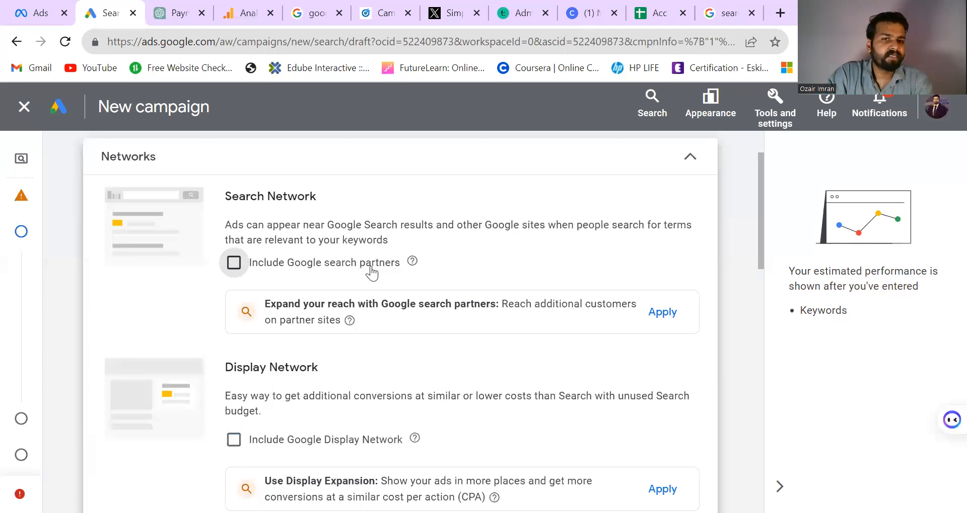
pyautogui.moveTo(411, 265)
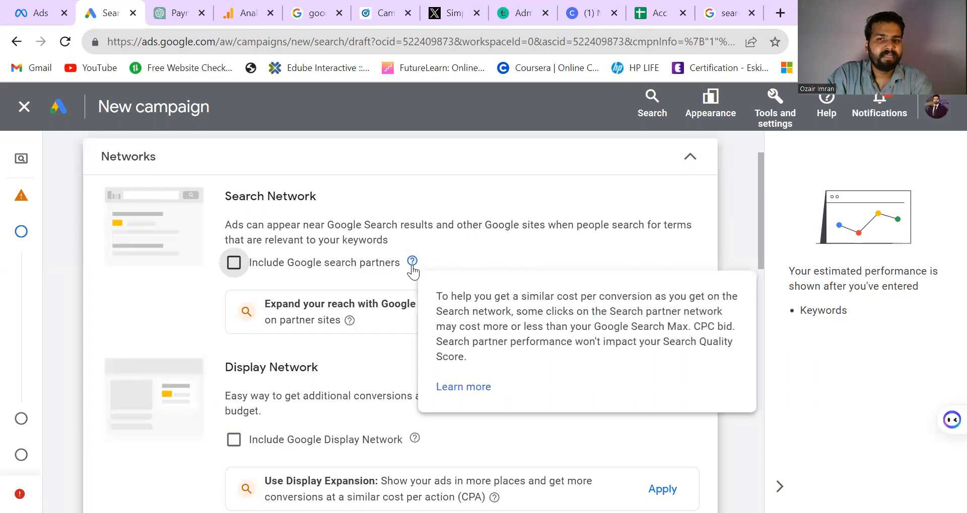
pyautogui.click(578, 209)
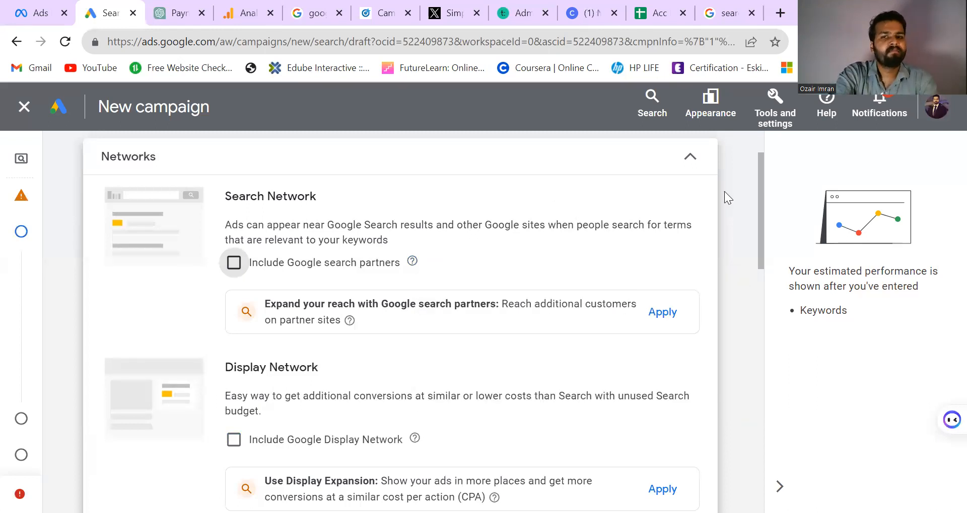
# Expand the location options in the Locations section and try Pakistan as the targeted location.
pyautogui.moveTo(759, 252); pyautogui.dragTo(767, 315)
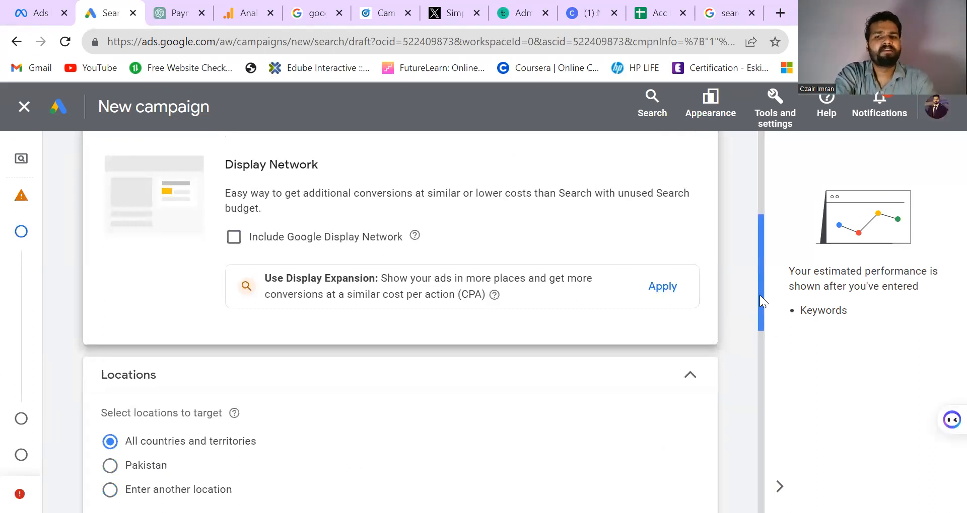
pyautogui.moveTo(760, 295); pyautogui.dragTo(761, 324)
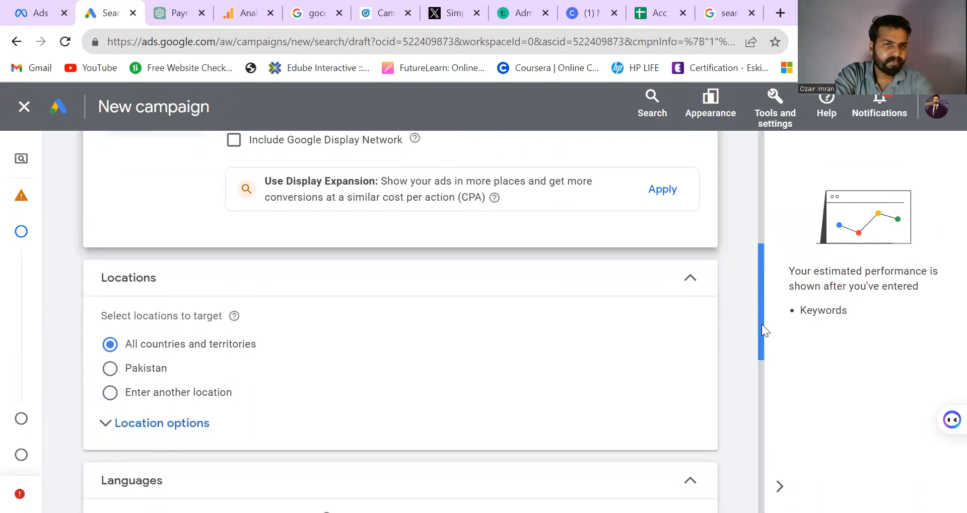
pyautogui.moveTo(761, 325); pyautogui.dragTo(761, 333)
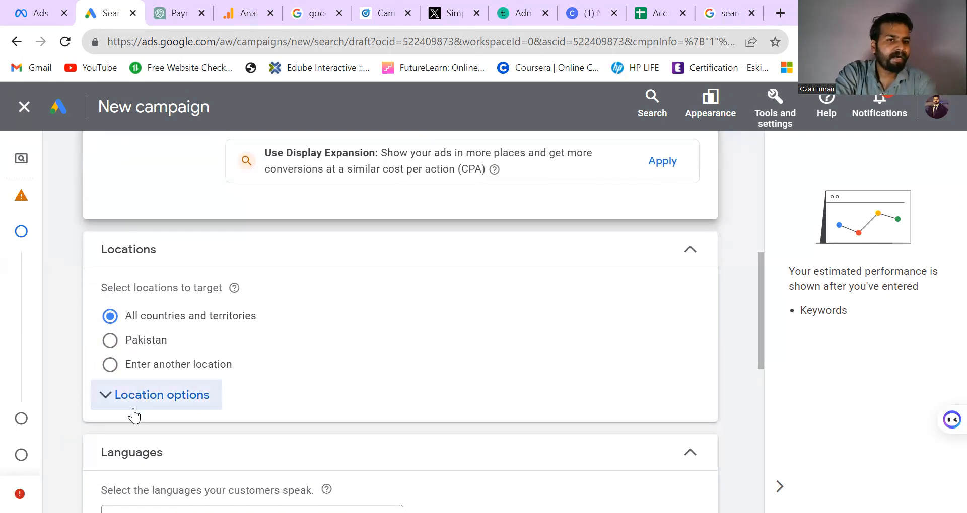
pyautogui.click(155, 398)
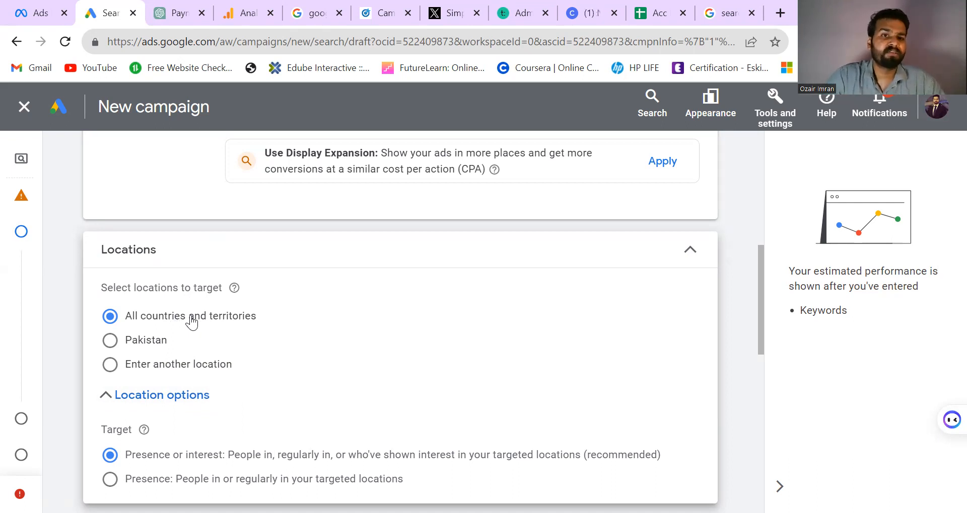
pyautogui.click(123, 342)
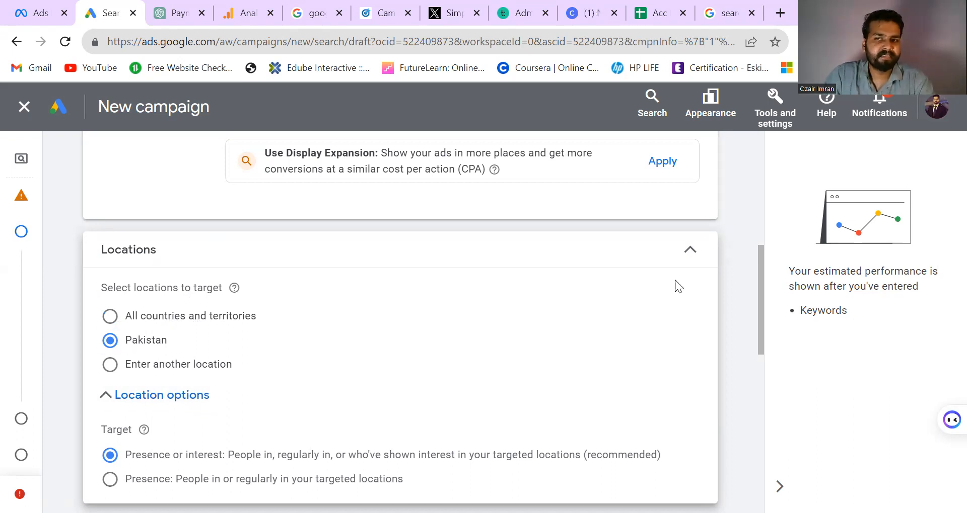
# Choose to enter another location, search for "karachi" and target the city Karachi, Sindh, Pakistan.
pyautogui.click(174, 375)
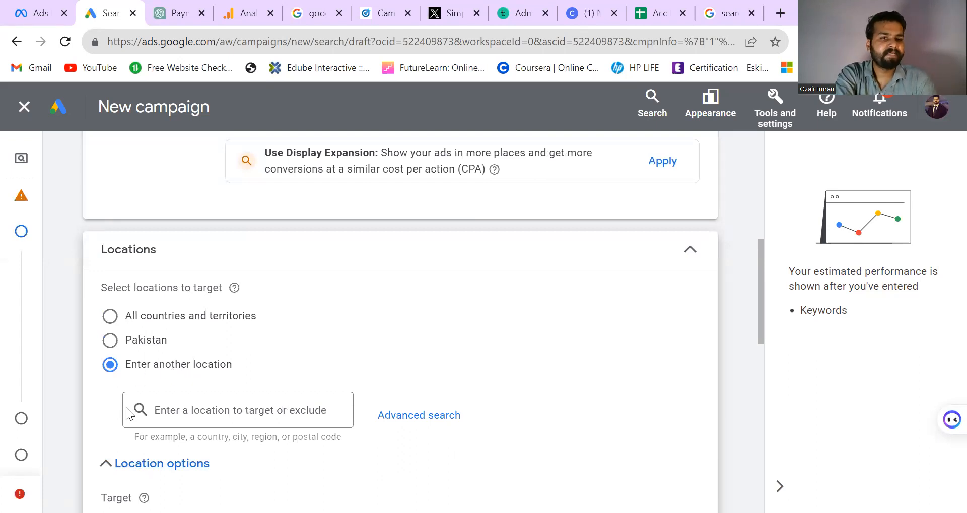
pyautogui.click(200, 416)
pyautogui.write('karachi')
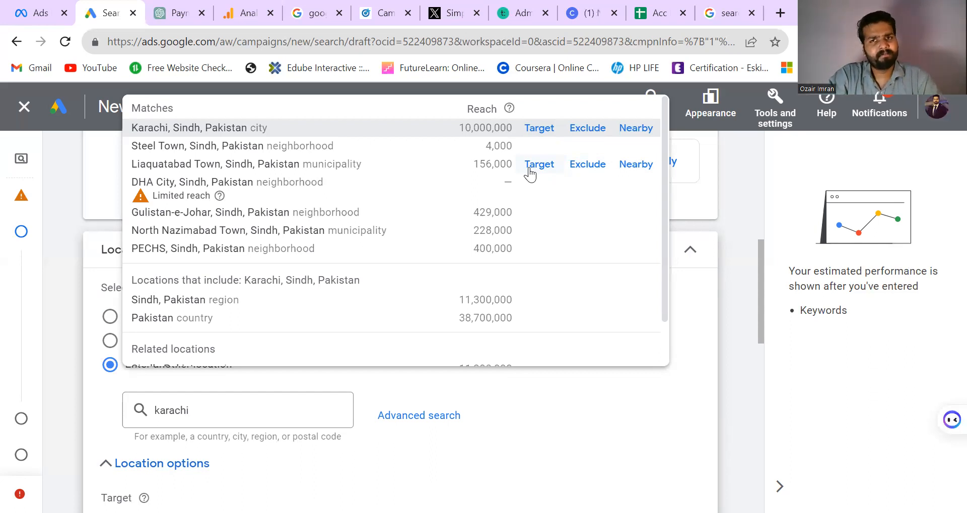
pyautogui.click(537, 132)
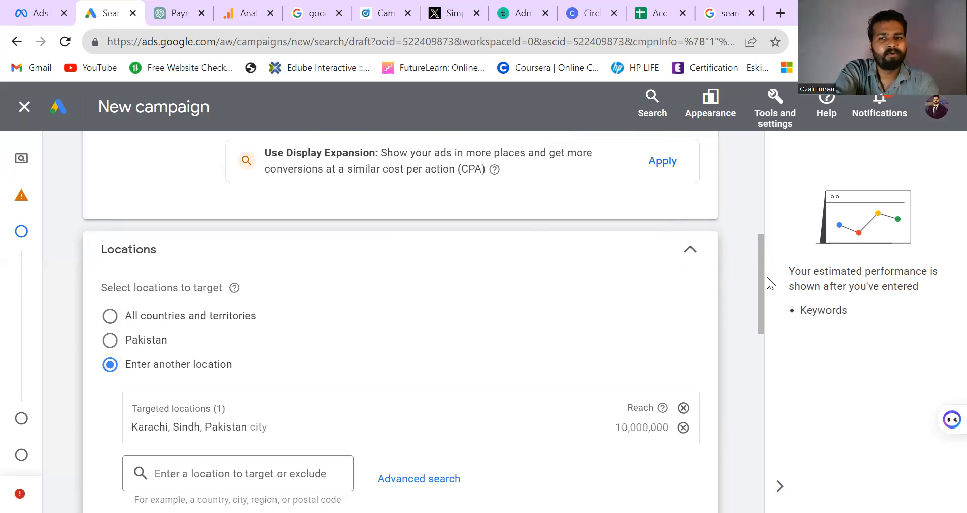
# Open the advanced location search and examine the targeted Karachi area on the map at different scales.
pyautogui.scroll(-1, 757, 312)
pyautogui.scroll(-2, 758, 332)
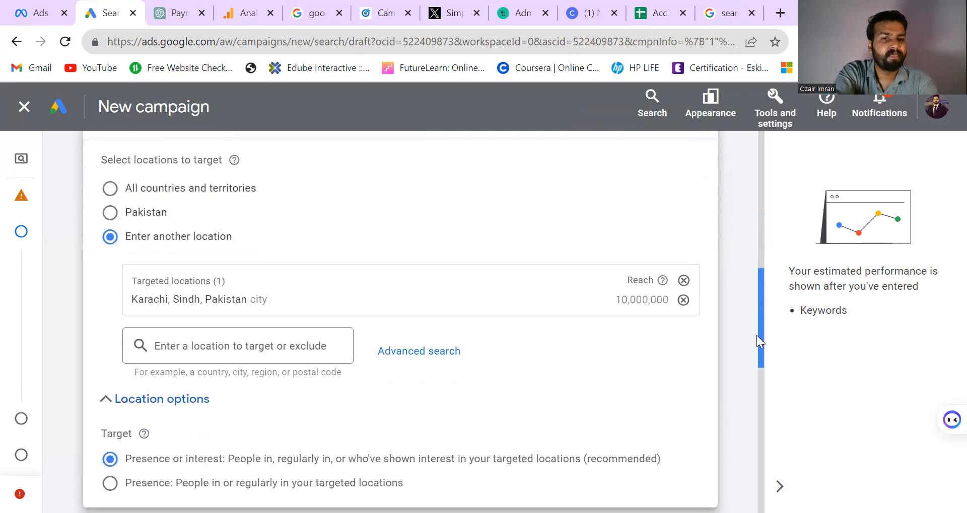
pyautogui.click(410, 352)
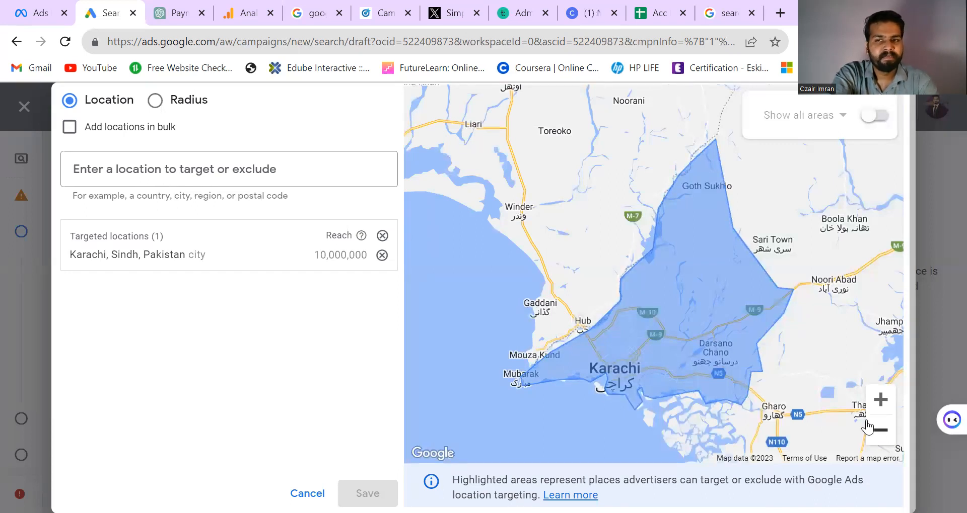
pyautogui.click(880, 430)
pyautogui.click(880, 430)
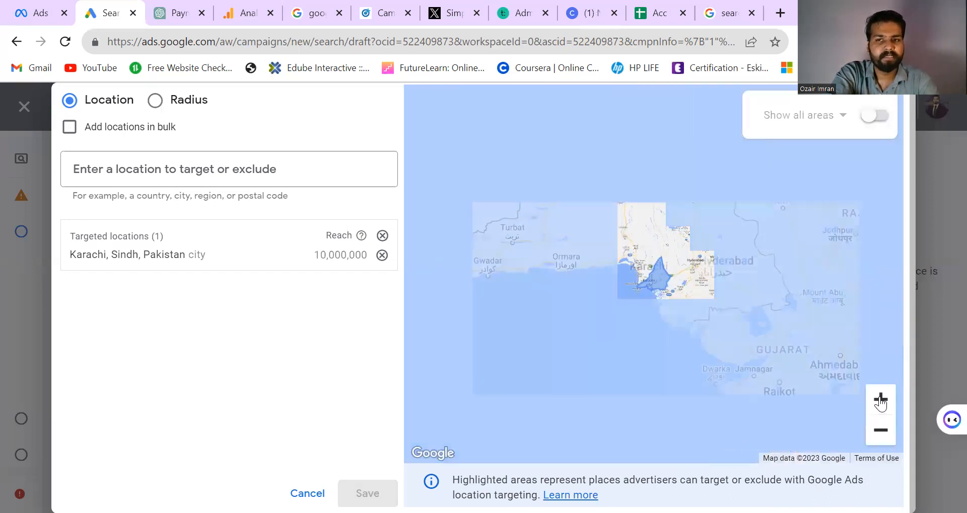
pyautogui.click(880, 400)
pyautogui.click(880, 400)
pyautogui.click(880, 400)
pyautogui.click(880, 399)
pyautogui.click(875, 437)
pyautogui.doubleClick(880, 432)
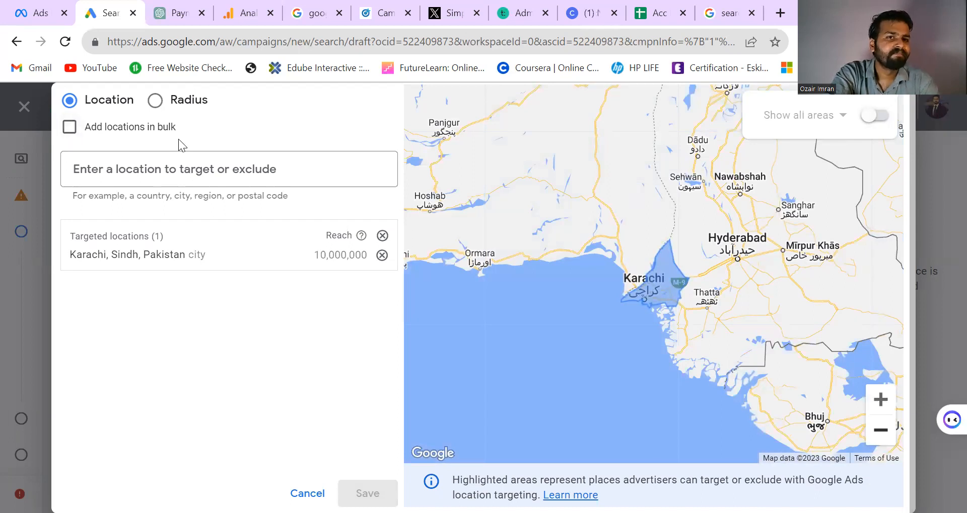
# Search for "nazimabad" in the location search and exclude the district Nazimabad, Sindh, Pakistan.
pyautogui.click(156, 102)
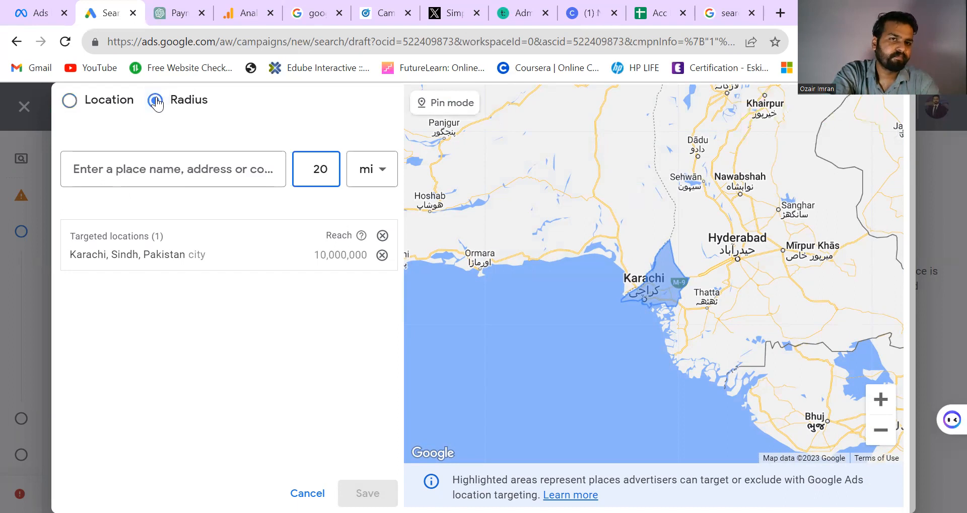
pyautogui.click(70, 100)
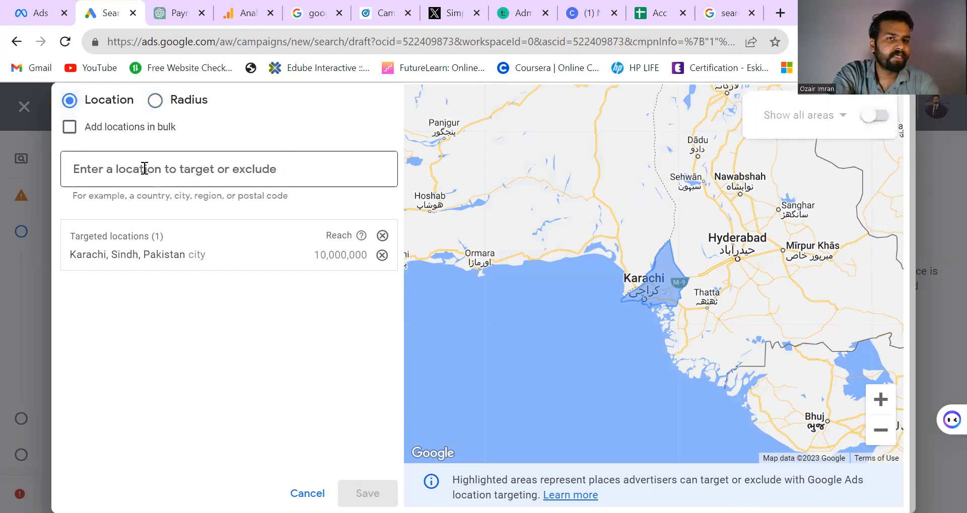
pyautogui.write('nazi')
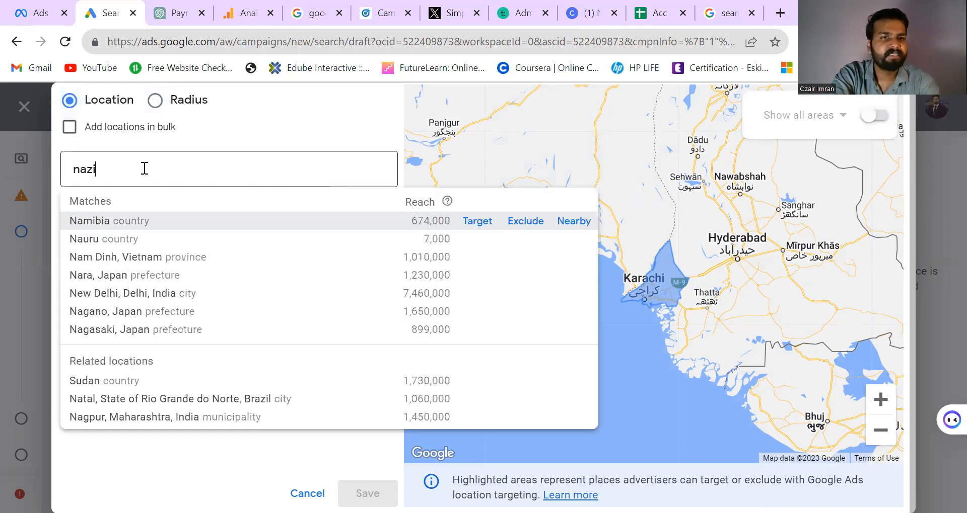
pyautogui.write('mabad')
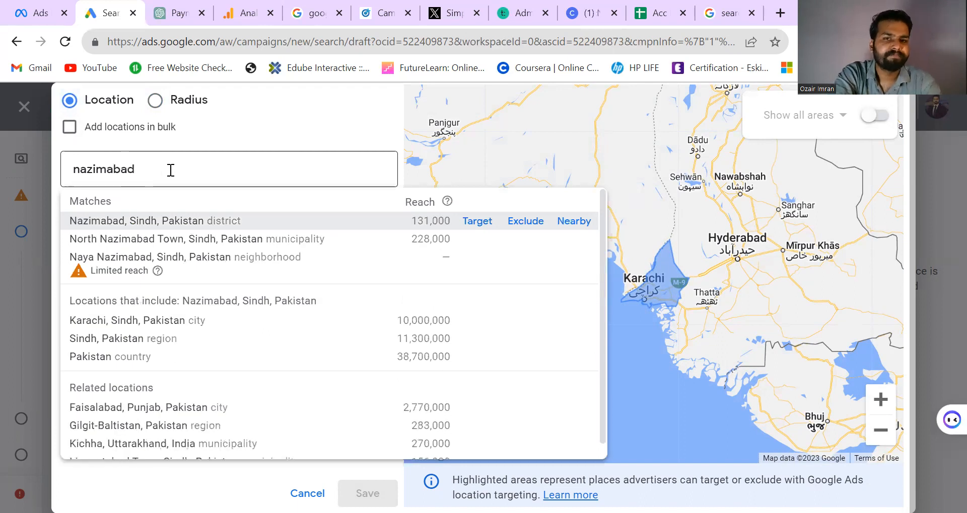
pyautogui.click(525, 228)
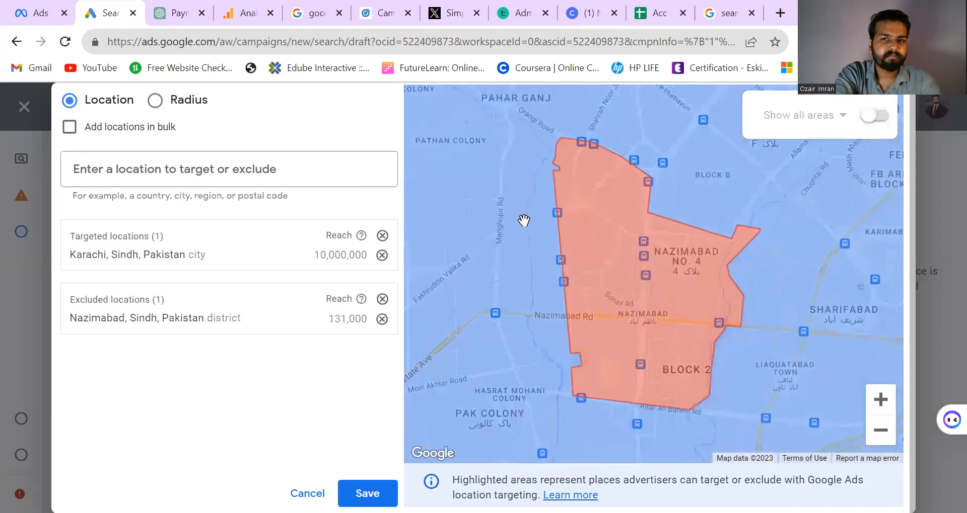
# Examine the excluded Nazimabad area within the targeted Karachi region on the map at different scales.
pyautogui.click(879, 430)
pyautogui.doubleClick(880, 430)
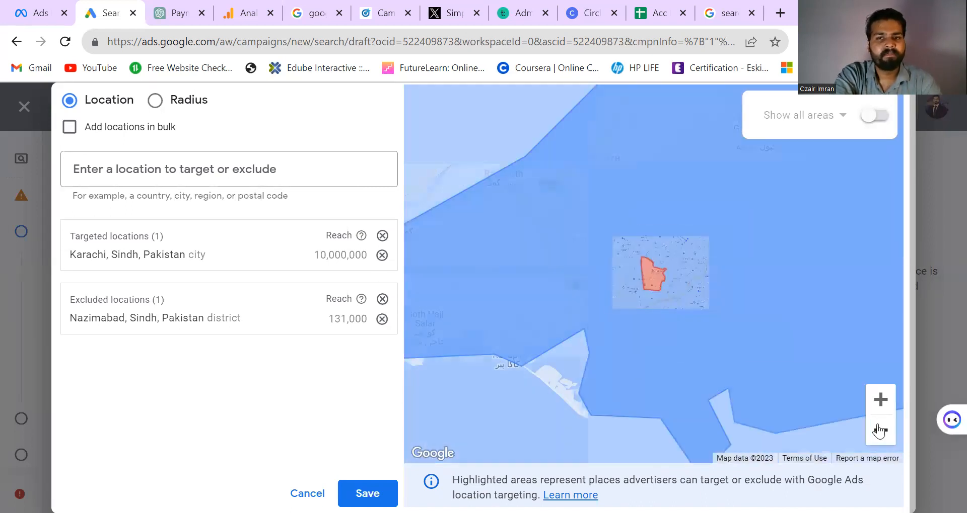
pyautogui.click(878, 430)
pyautogui.click(879, 430)
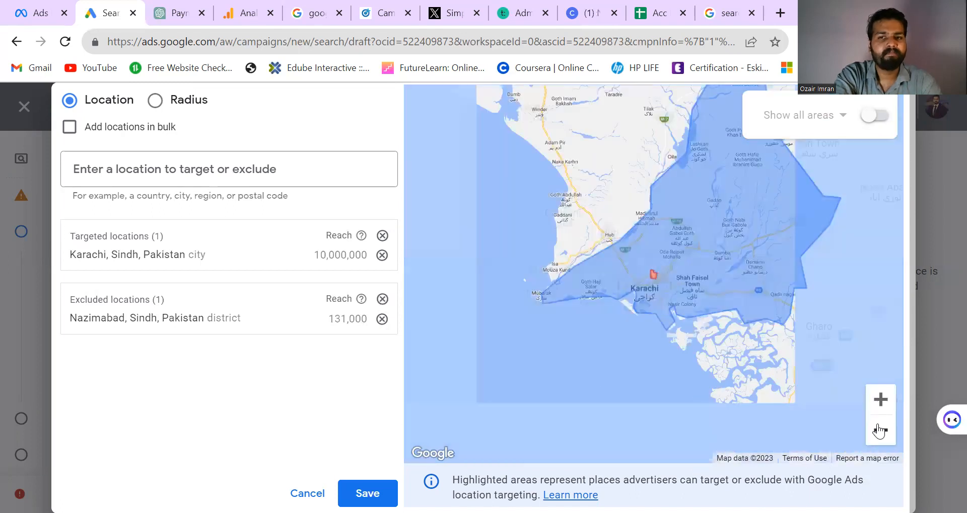
pyautogui.click(878, 430)
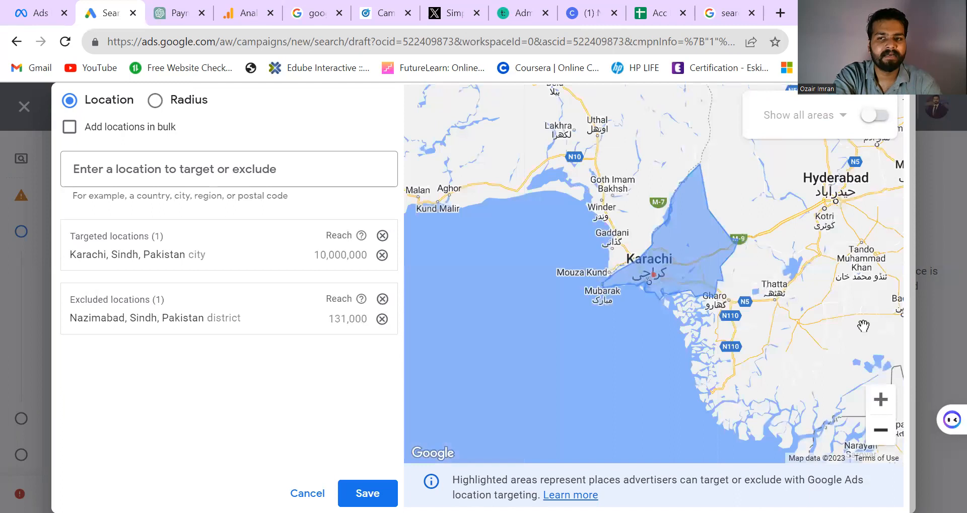
pyautogui.click(881, 402)
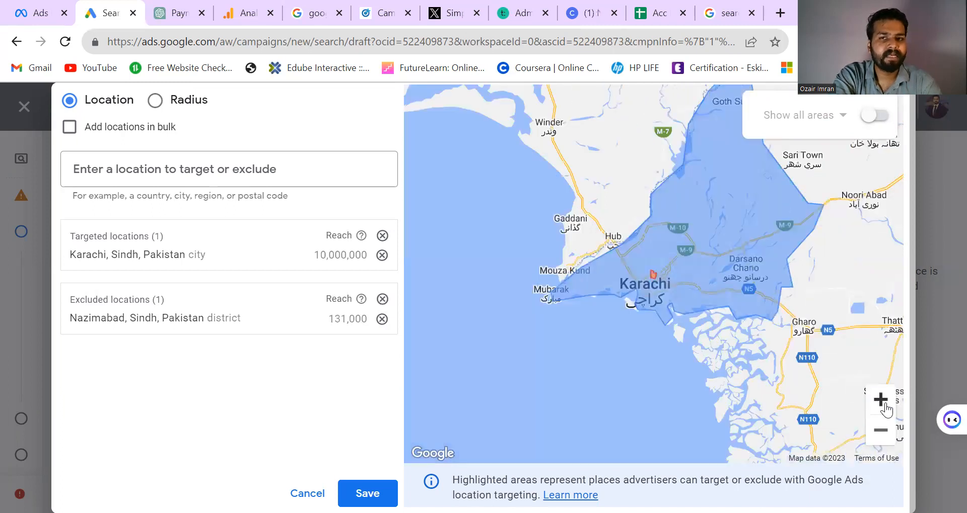
pyautogui.click(882, 401)
pyautogui.click(880, 401)
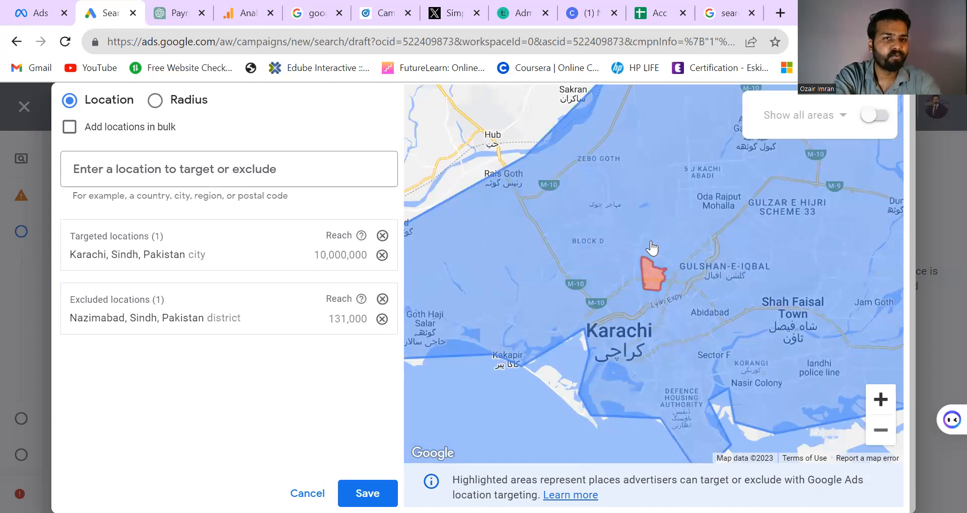
# Search for "gulshan", exclude the district Gulshan-e-Maymar, Sindh, Pakistan, and view both excluded areas on the map.
pyautogui.click(174, 173)
pyautogui.write('gulshan')
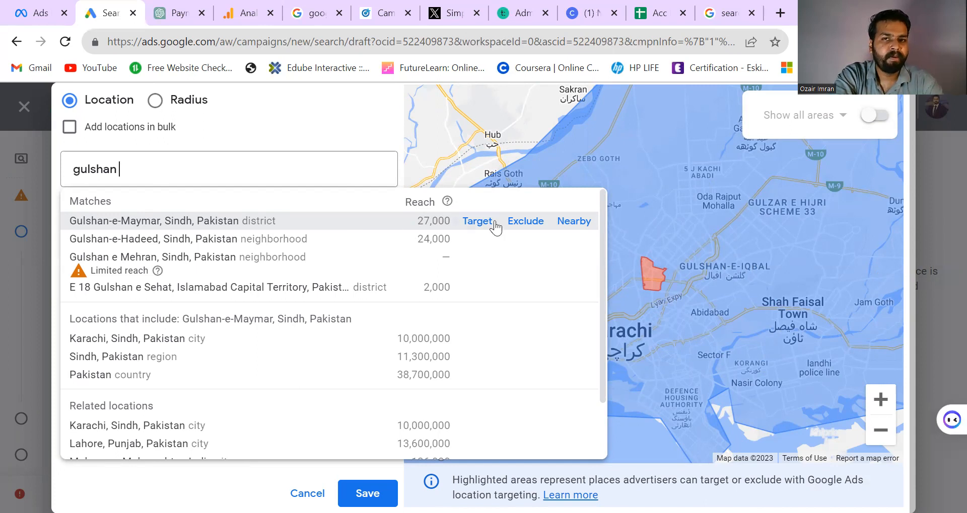
pyautogui.click(530, 229)
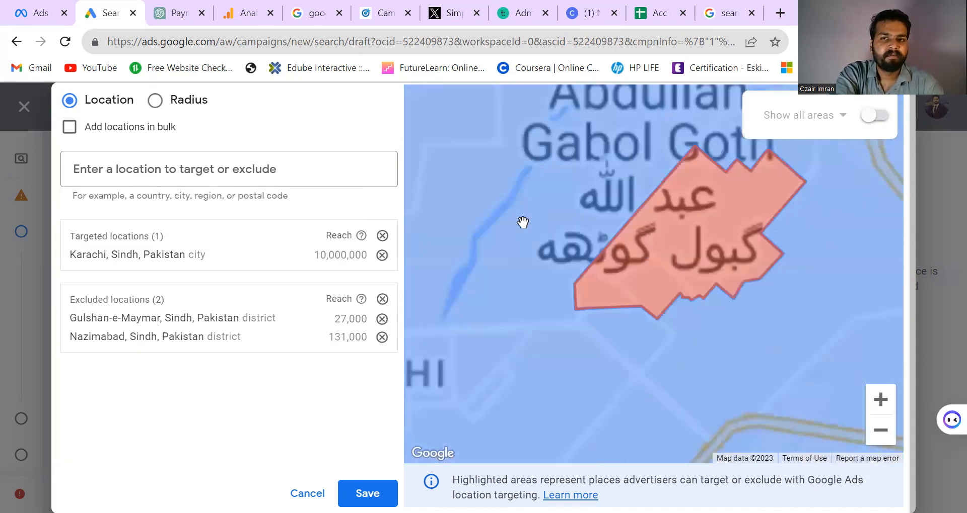
pyautogui.click(880, 432)
pyautogui.click(884, 434)
pyautogui.click(884, 434)
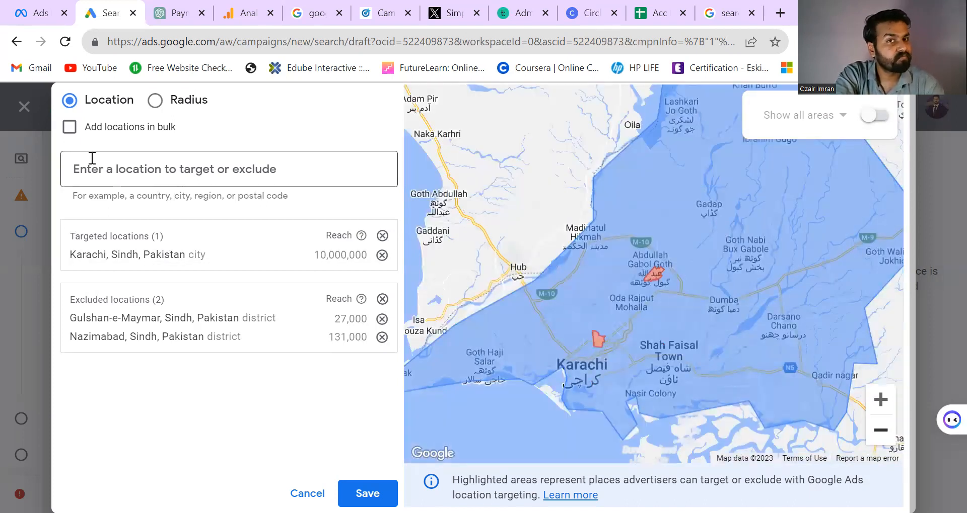
# Switch to radius targeting with a 1 mi radius and remove the targeted Karachi city and all excluded locations.
pyautogui.click(156, 102)
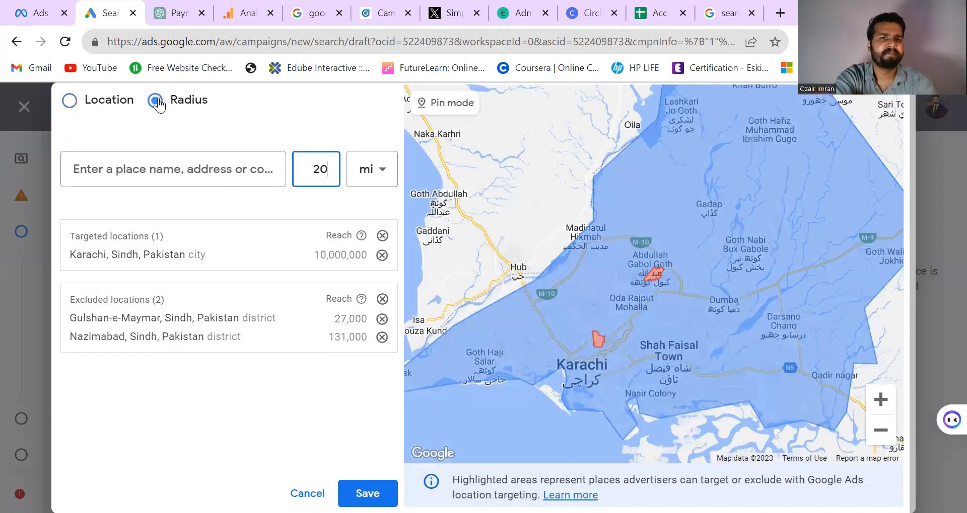
pyautogui.press('BackSpace')
pyautogui.press('BackSpace')
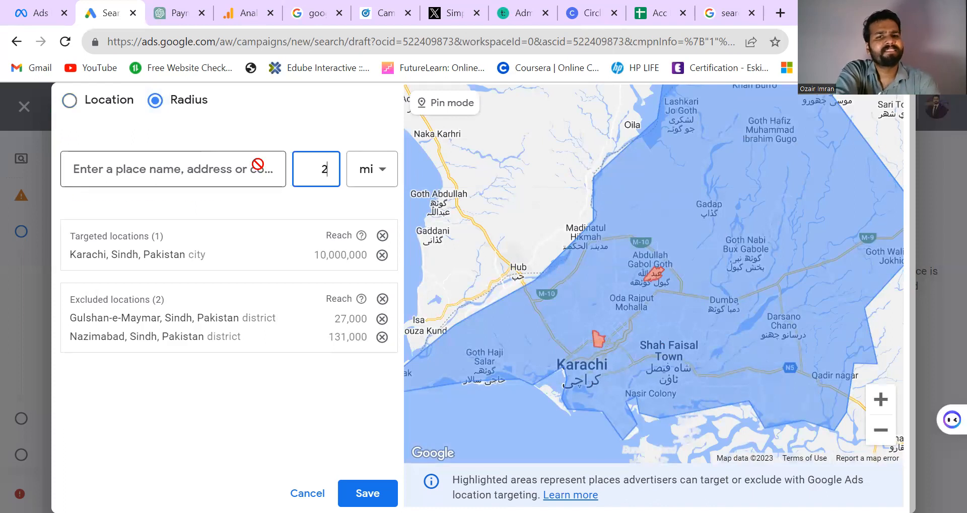
pyautogui.write('1')
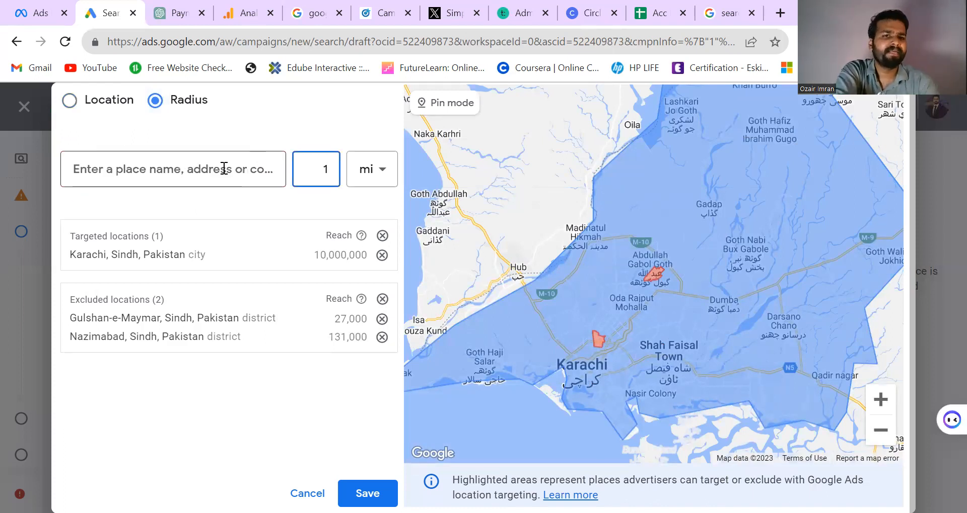
pyautogui.click(195, 169)
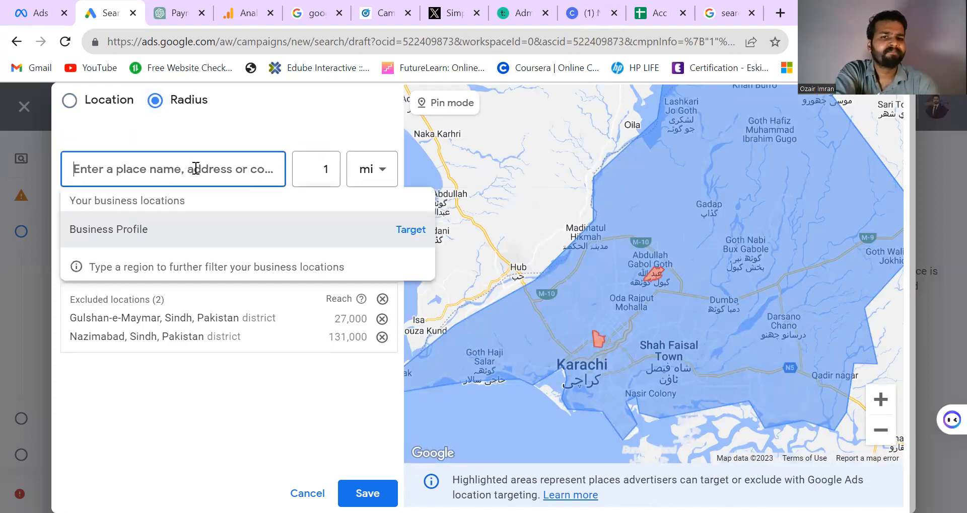
pyautogui.click(290, 363)
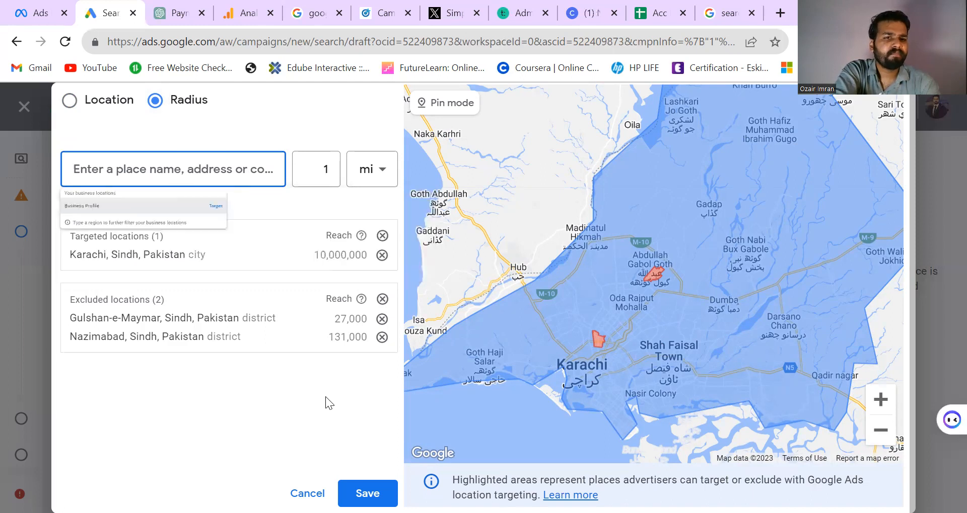
pyautogui.click(382, 252)
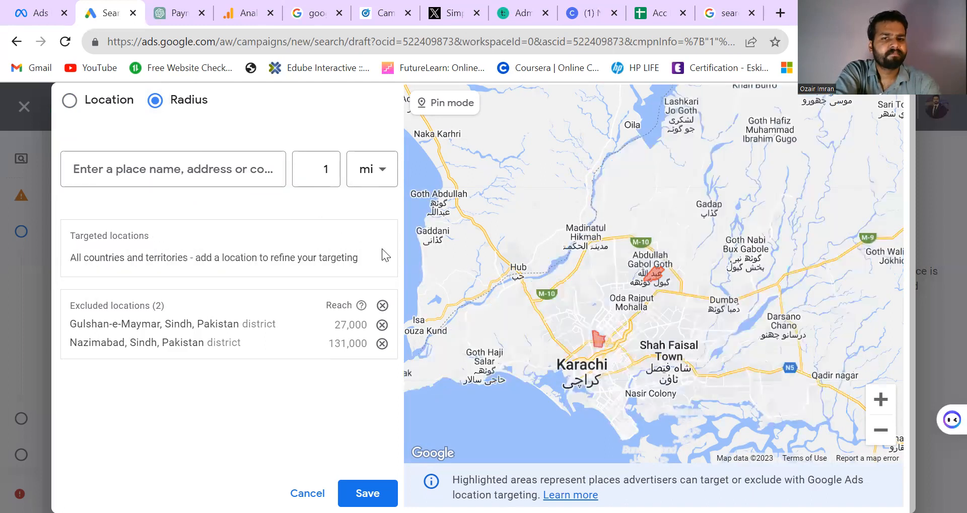
pyautogui.click(382, 306)
# Search for the place "karachi" and target the 1 mi radius around it.
pyautogui.click(251, 173)
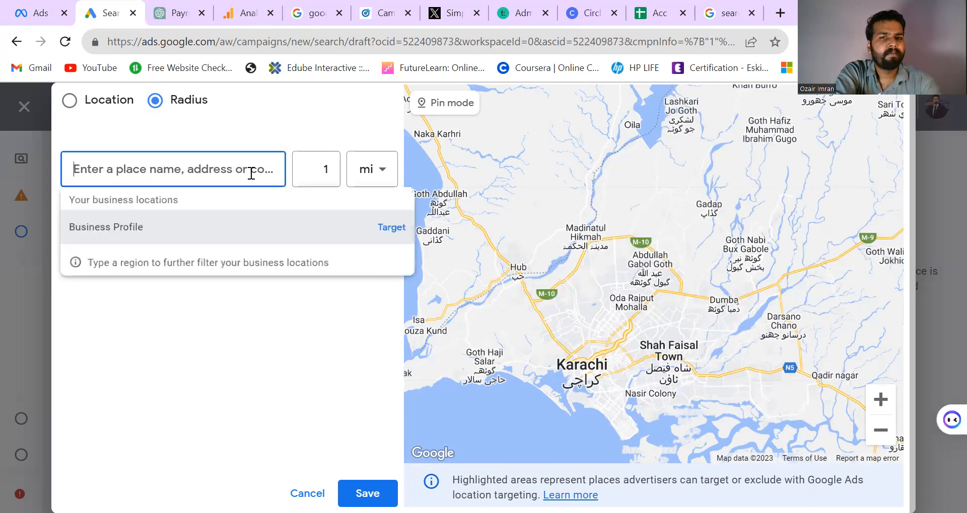
pyautogui.write('karachji')
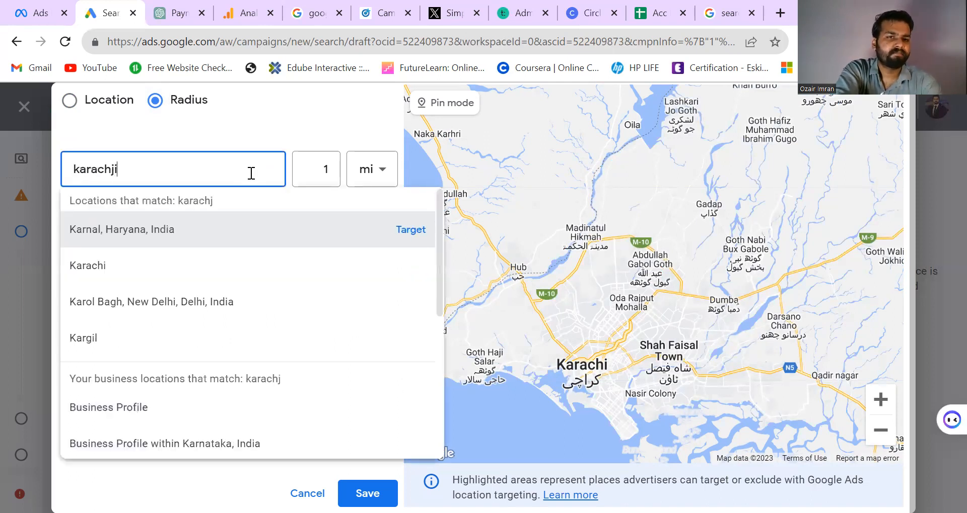
pyautogui.press('BackSpace')
pyautogui.press('BackSpace')
pyautogui.write('i')
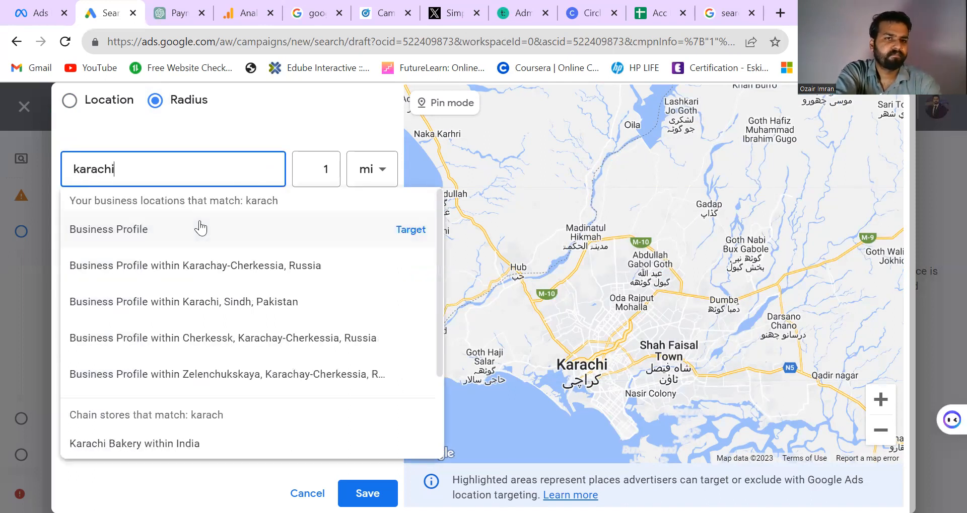
pyautogui.click(410, 230)
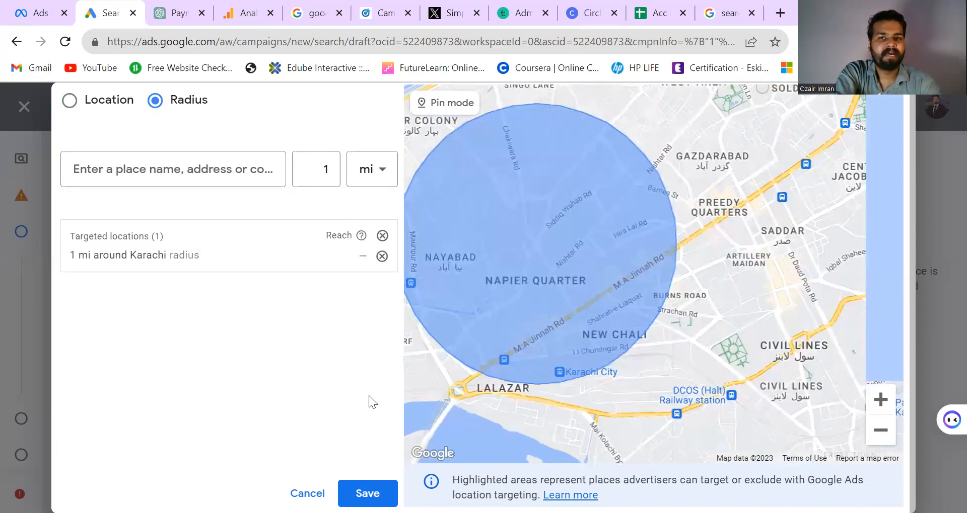
# Use pin mode to target 1 mi radius areas around Defence Housing Authority and Nazimabad on the map.
pyautogui.doubleClick(879, 437)
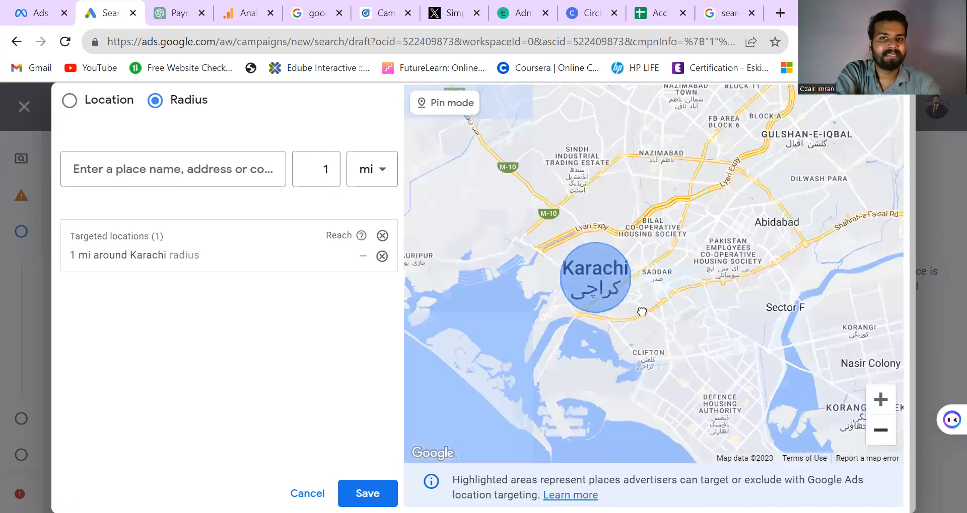
pyautogui.click(446, 106)
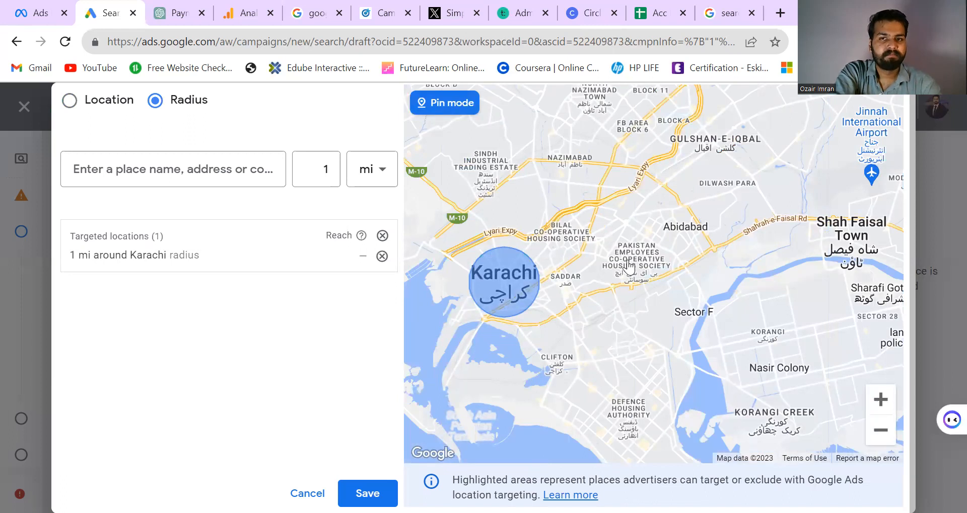
pyautogui.click(632, 417)
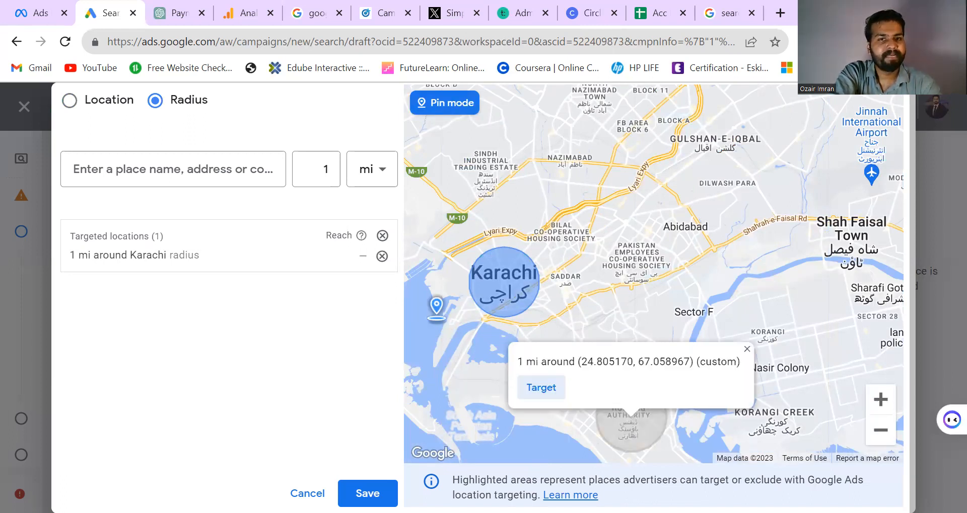
pyautogui.click(463, 342)
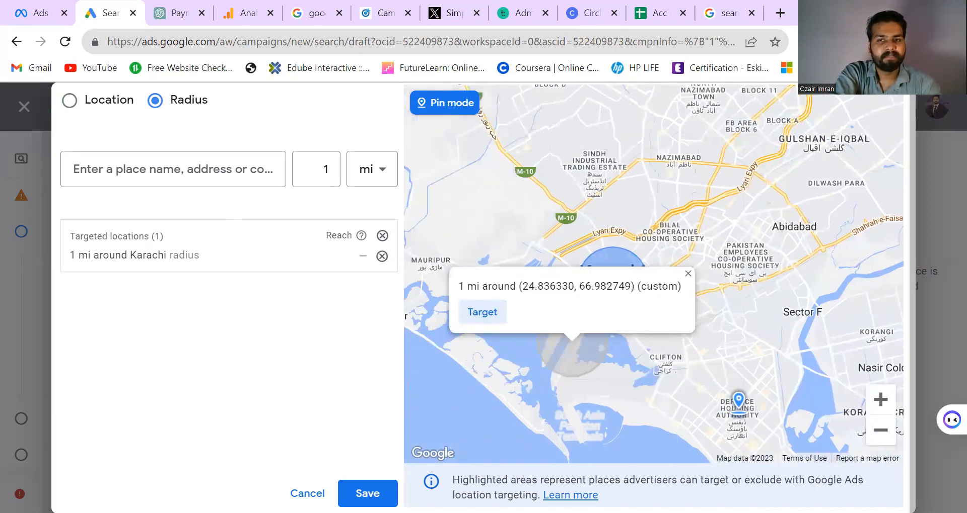
pyautogui.click(738, 418)
pyautogui.click(642, 389)
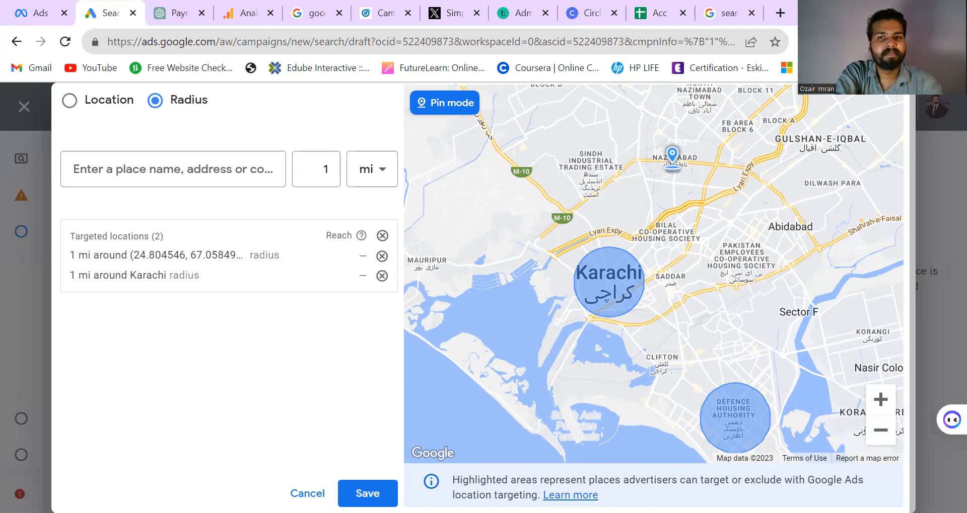
pyautogui.click(673, 166)
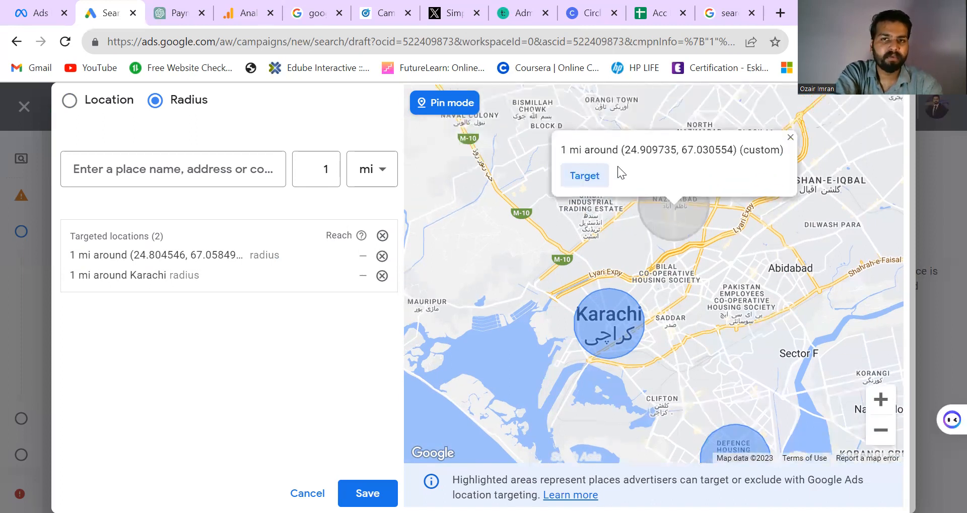
pyautogui.click(593, 174)
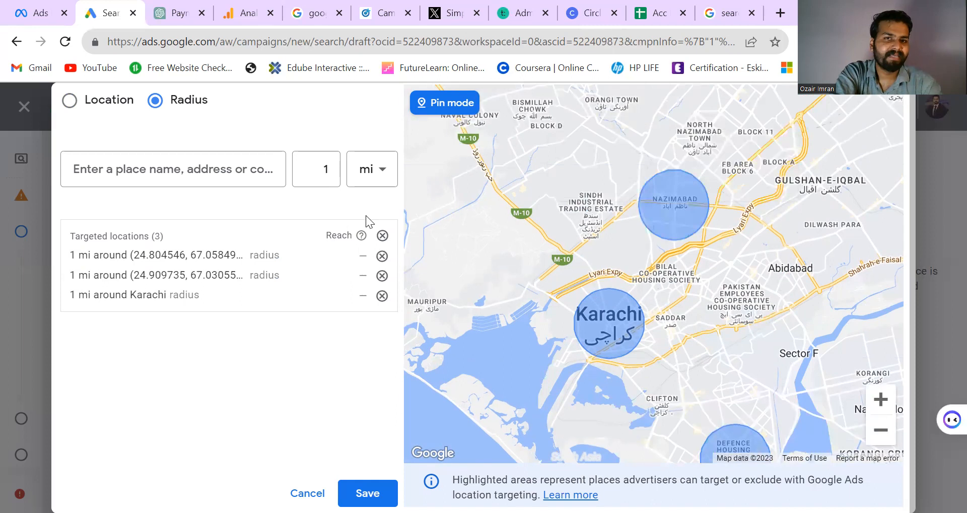
# Set the radius for new areas to 5 km and switch back to location targeting.
pyautogui.click(369, 176)
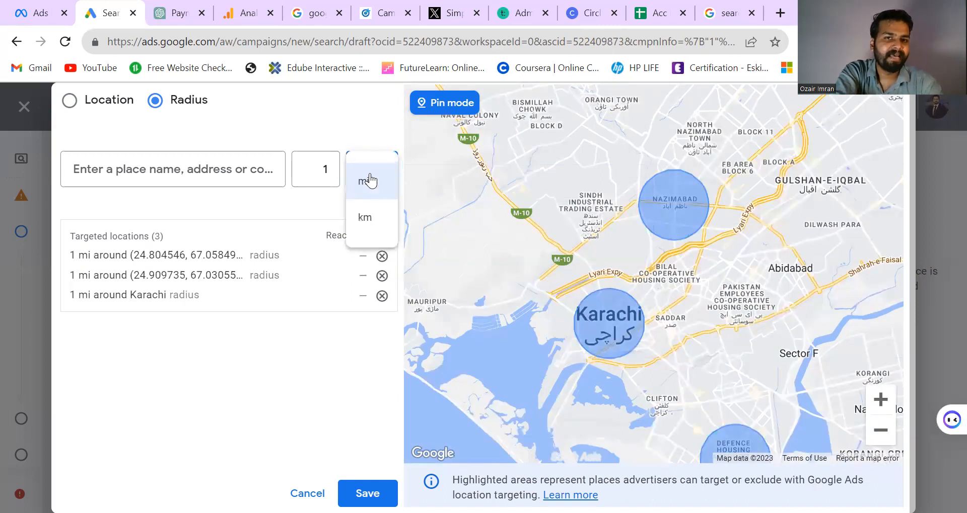
pyautogui.click(368, 216)
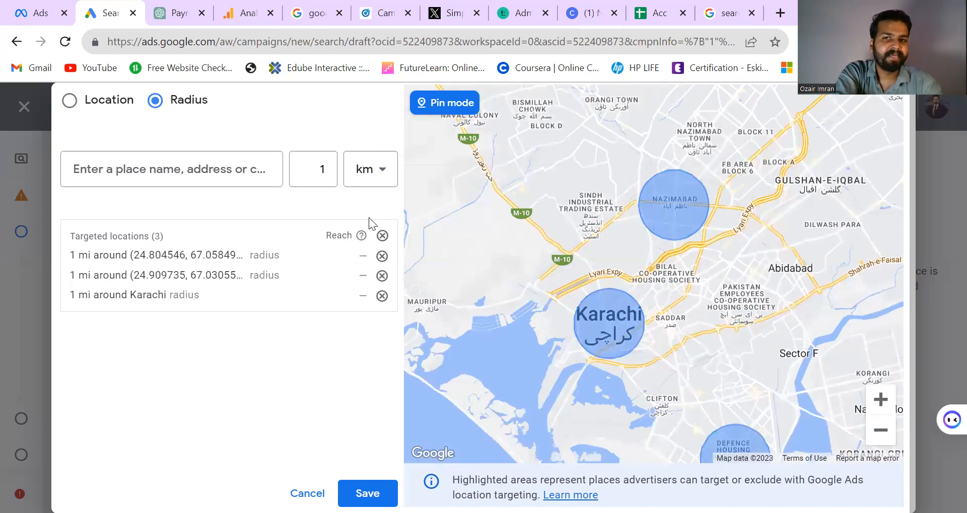
pyautogui.doubleClick(331, 177)
pyautogui.press('BackSpace')
pyautogui.write('5')
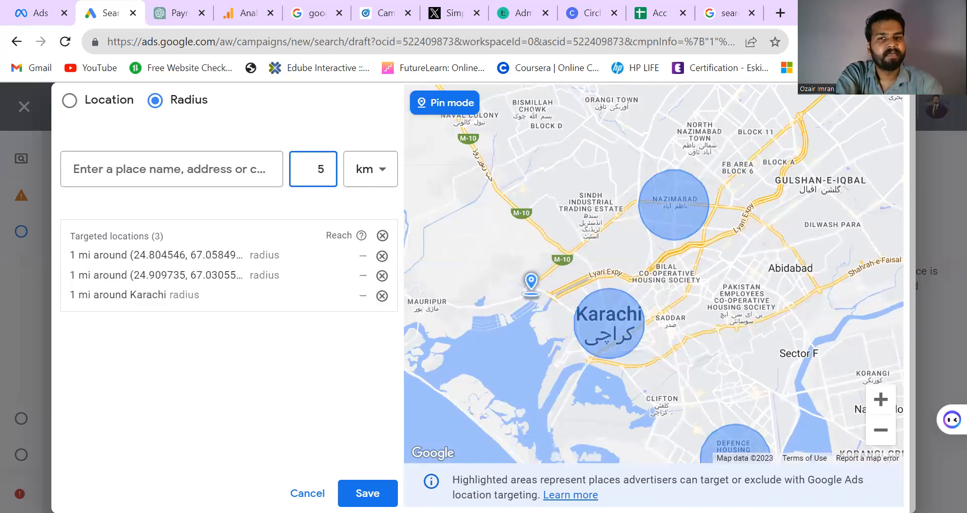
pyautogui.click(235, 395)
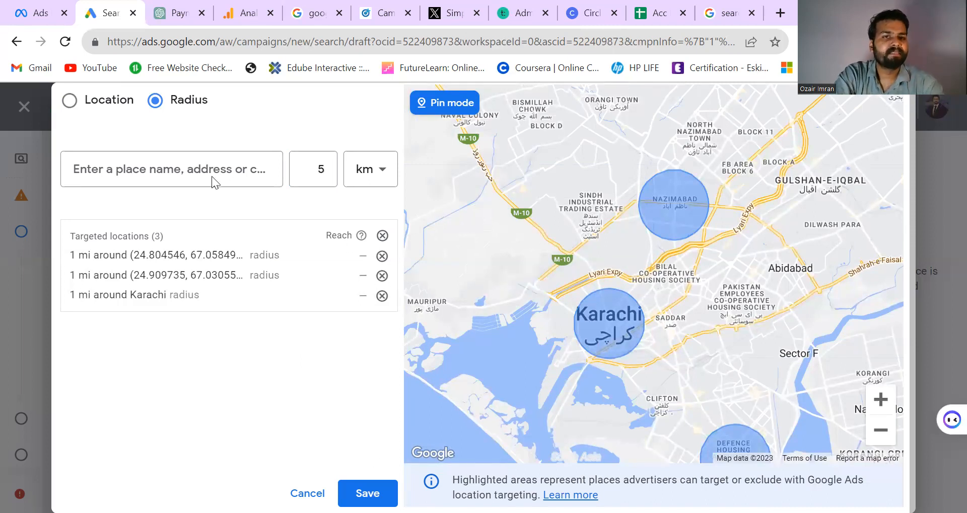
pyautogui.click(91, 101)
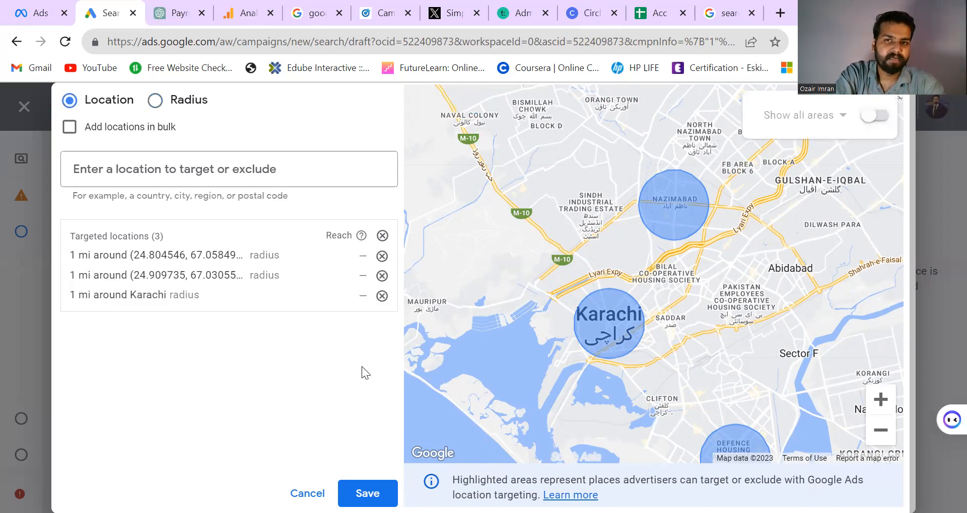
# Save the radius targets and set the location option to Presence: People in or regularly in your targeted locations.
pyautogui.click(367, 493)
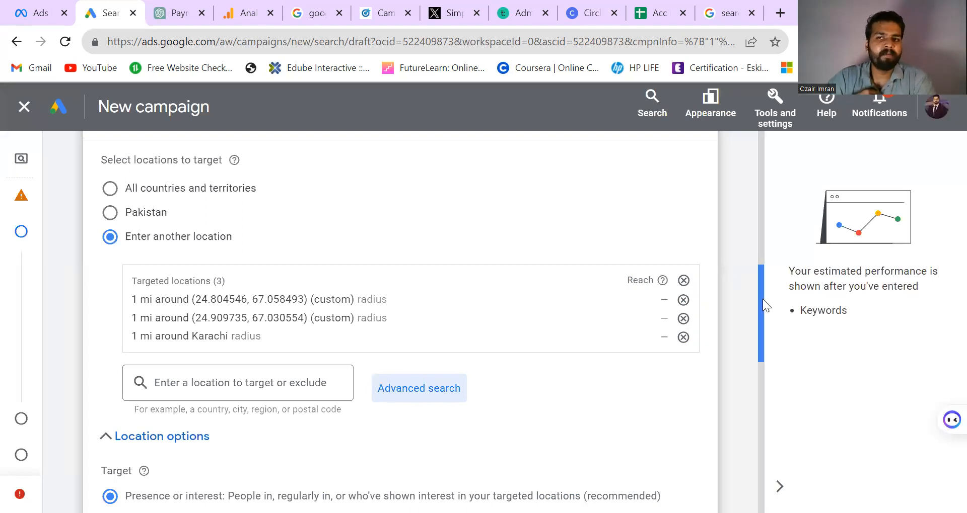
pyautogui.moveTo(763, 299); pyautogui.dragTo(733, 344)
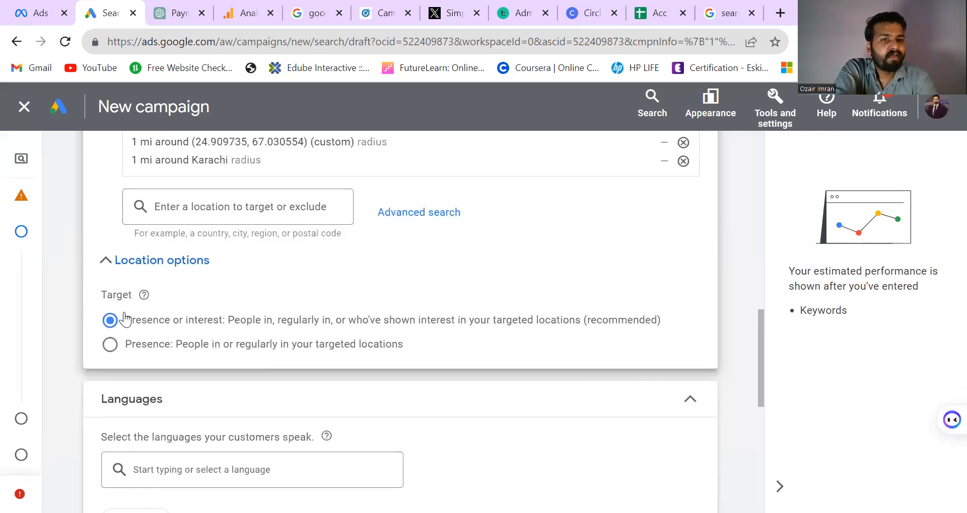
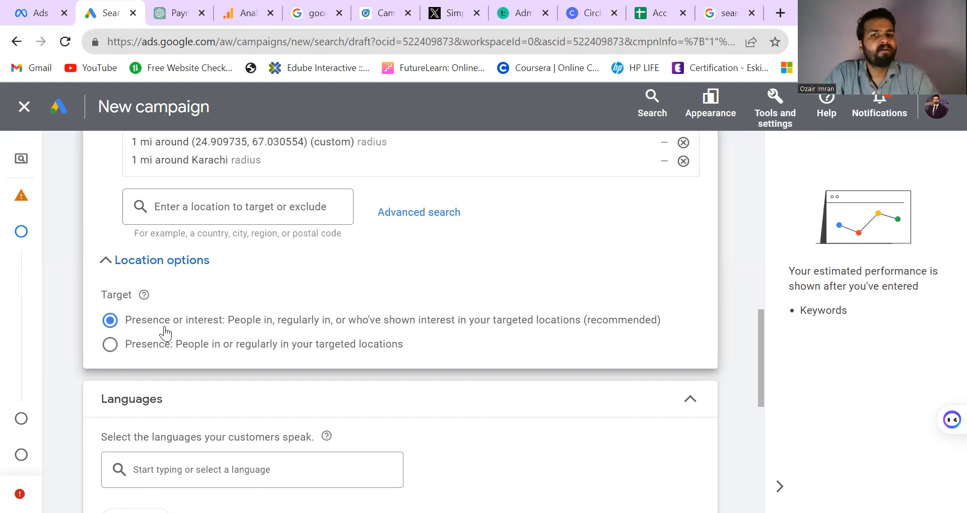
pyautogui.click(129, 349)
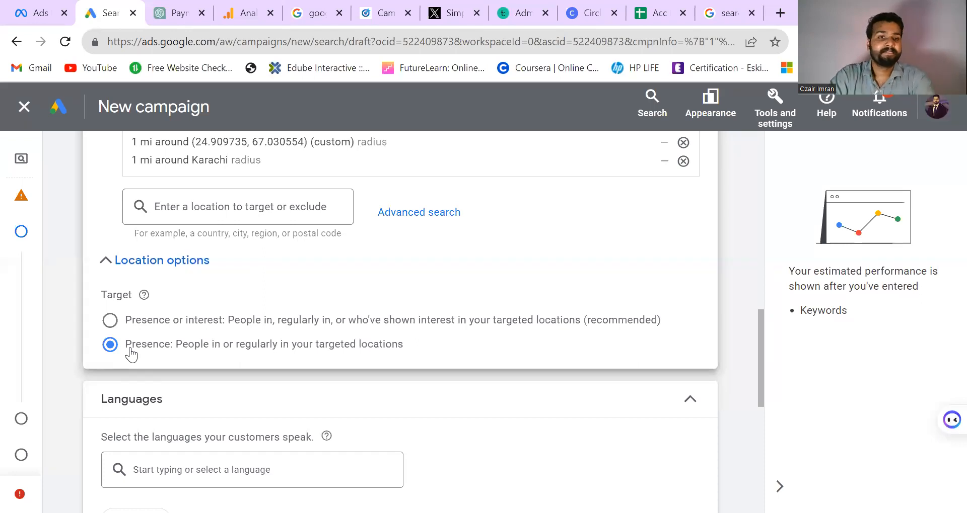
# Search the audience segments for "shoes" and add the in-market segments Shoes and Athletic Shoes to the campaign.
pyautogui.moveTo(763, 339); pyautogui.dragTo(756, 399)
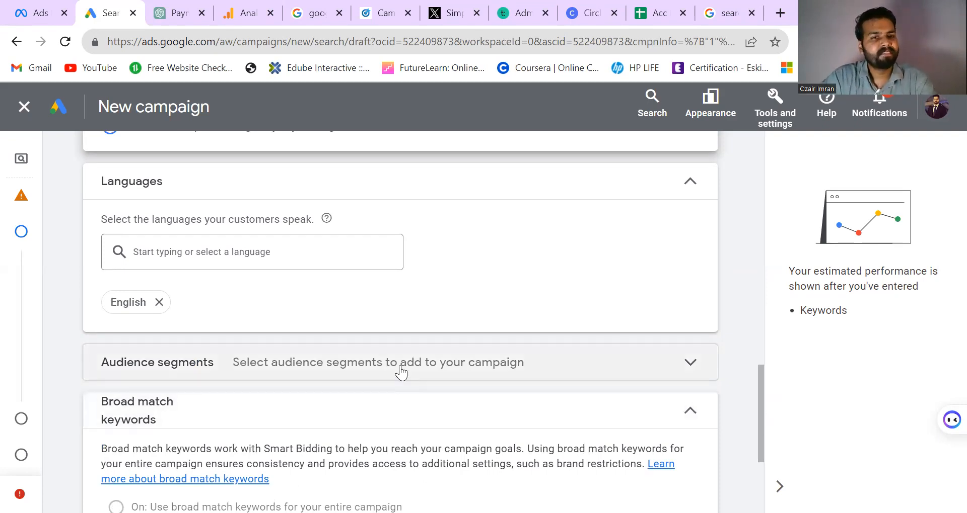
pyautogui.click(354, 377)
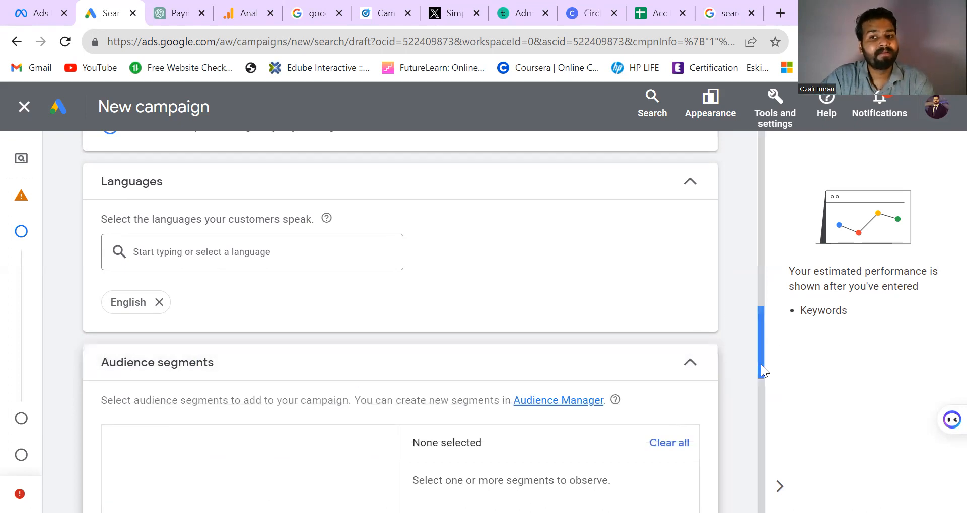
pyautogui.scroll(-1, 760, 381)
pyautogui.moveTo(759, 377); pyautogui.dragTo(759, 400)
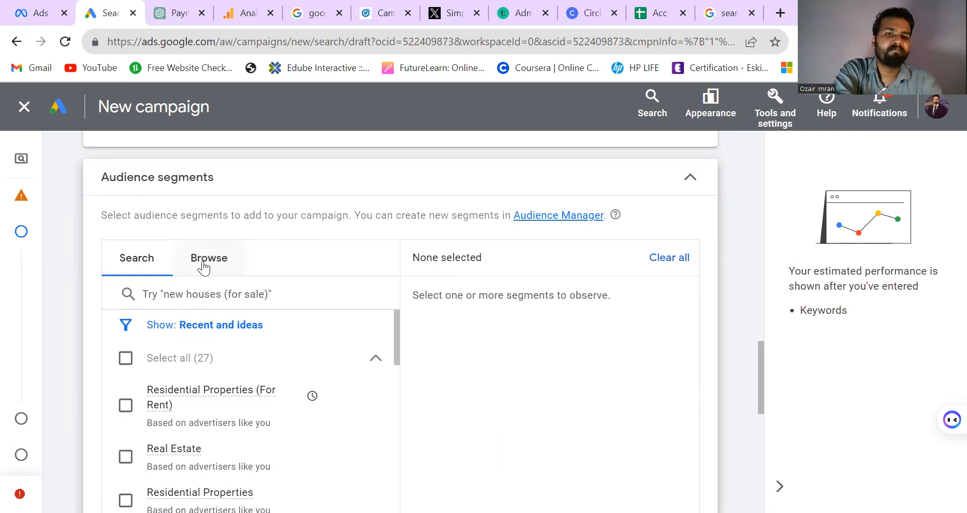
pyautogui.click(190, 300)
pyautogui.write('shoes')
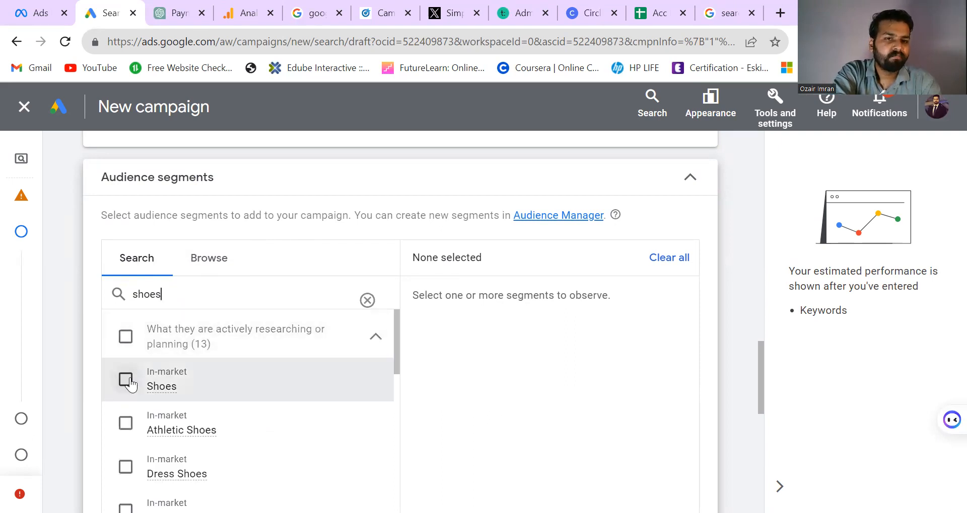
pyautogui.moveTo(395, 344)
pyautogui.mouseDown()
pyautogui.moveTo(391, 511)
pyautogui.moveTo(406, 345)
pyautogui.mouseUp()
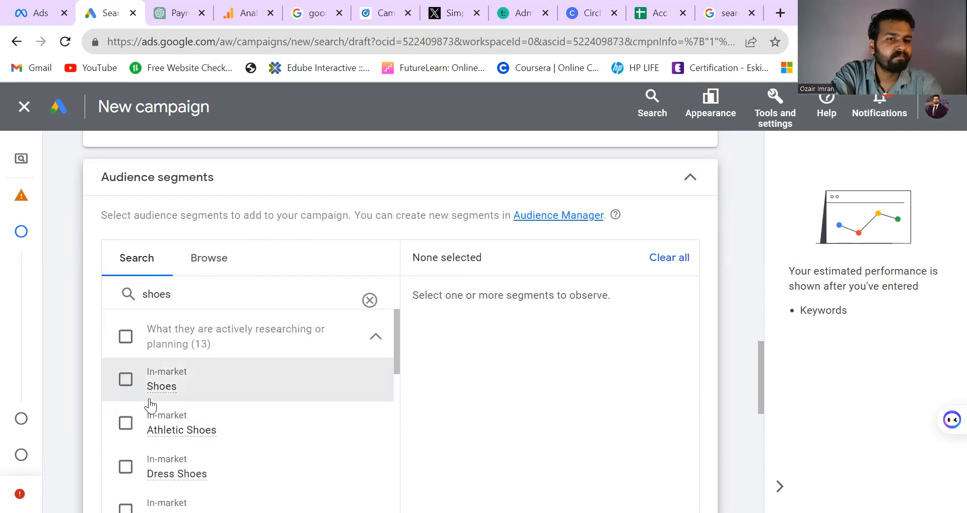
pyautogui.click(126, 380)
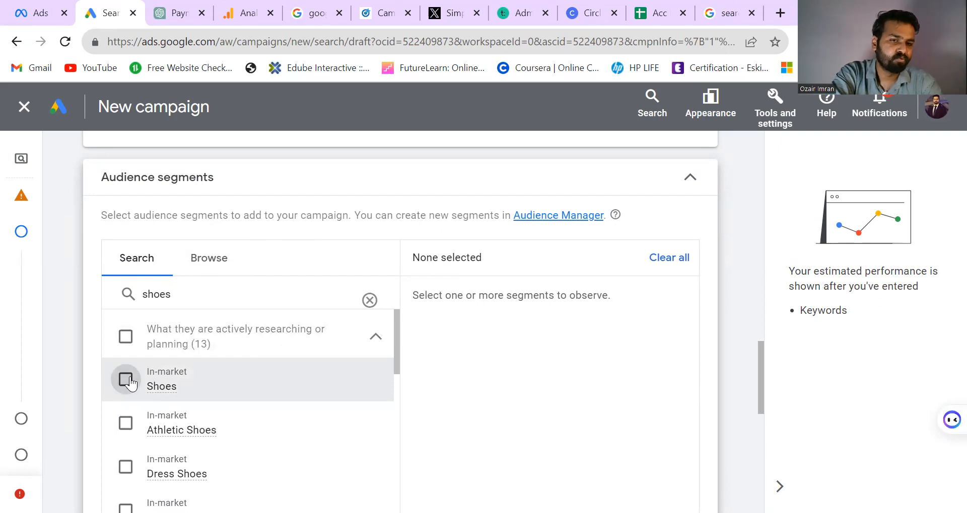
pyautogui.click(123, 427)
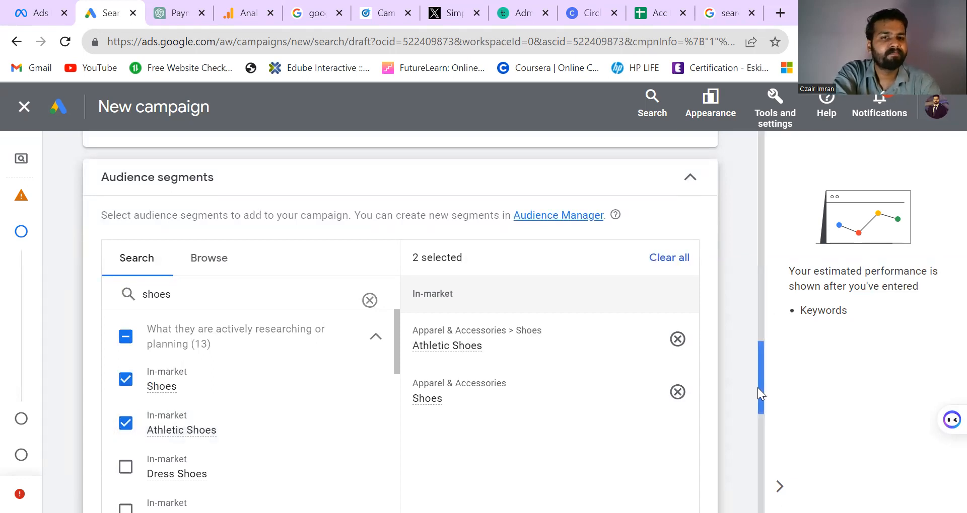
pyautogui.click(220, 276)
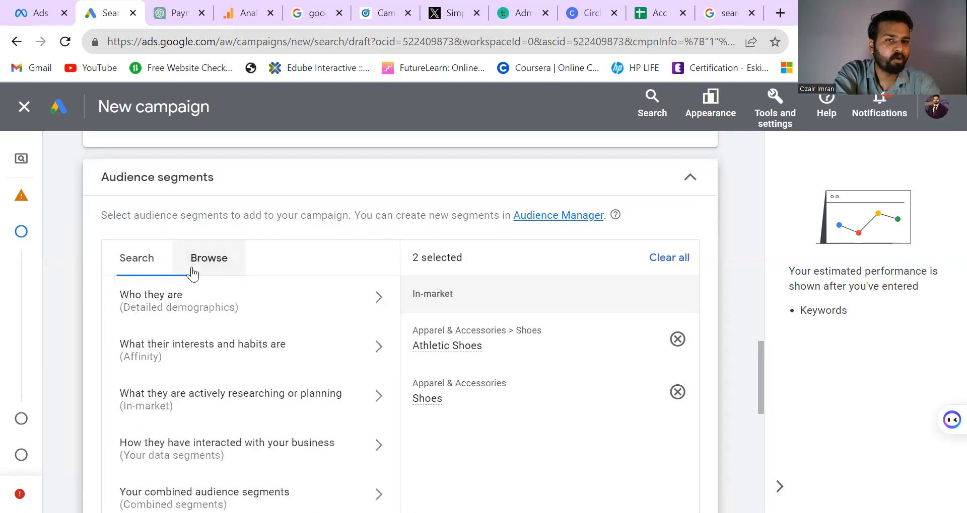
pyautogui.click(136, 264)
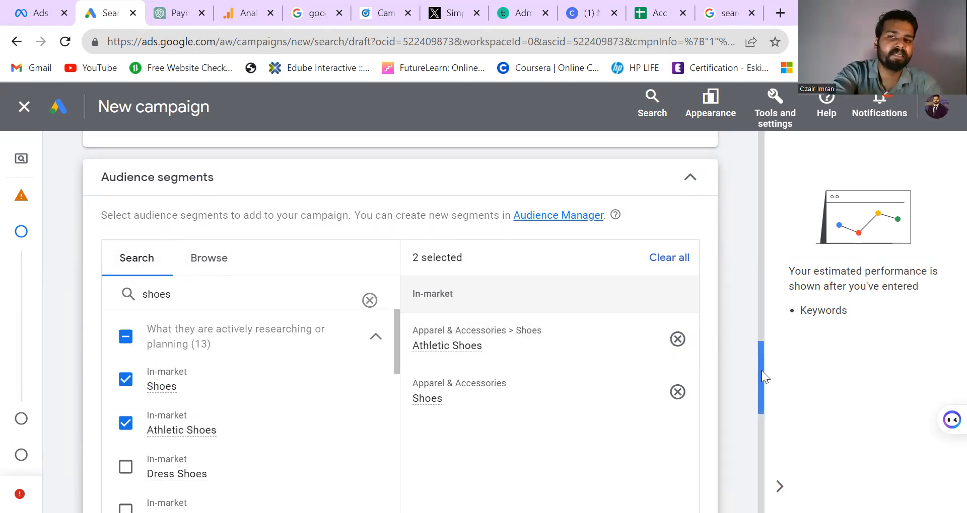
# Expand the additional campaign settings, then continue to the Keywords and ads stage and dismiss the notice.
pyautogui.moveTo(762, 370); pyautogui.dragTo(764, 437)
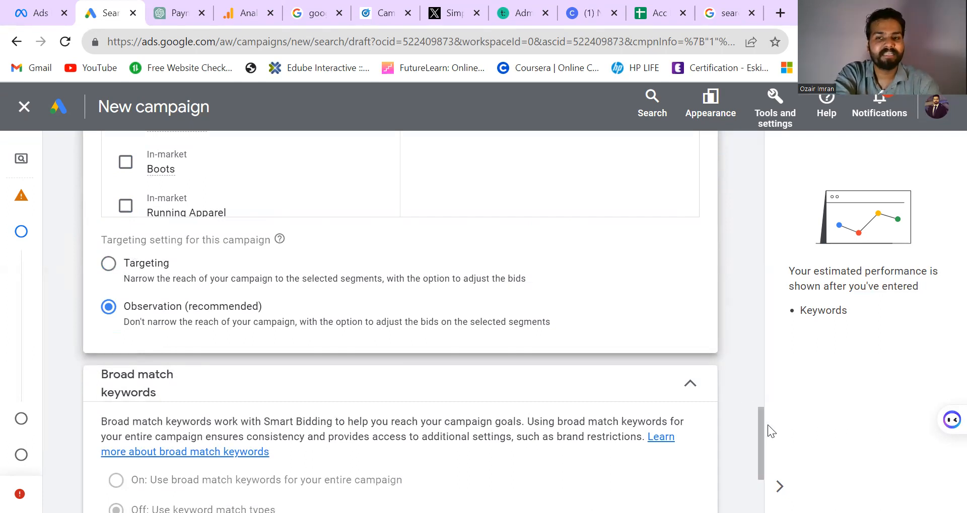
pyautogui.moveTo(763, 441); pyautogui.dragTo(760, 478)
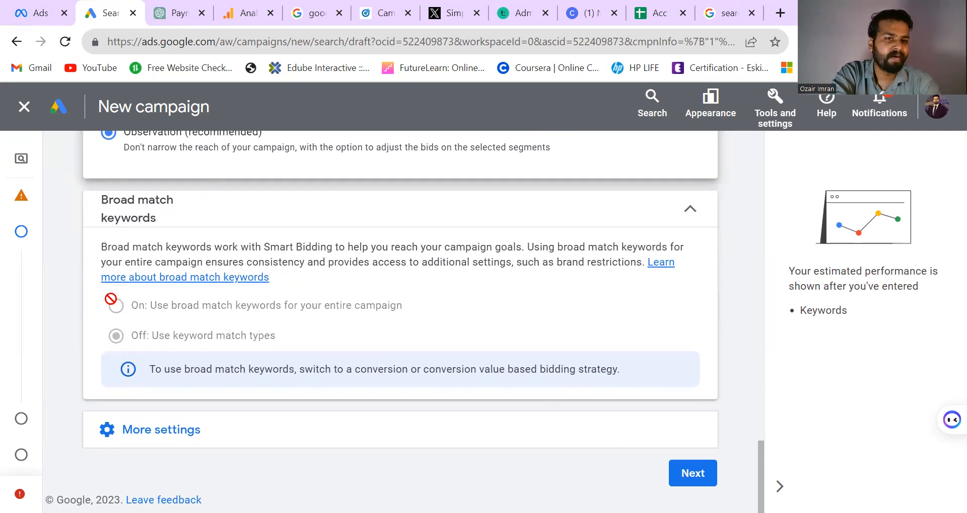
pyautogui.click(304, 437)
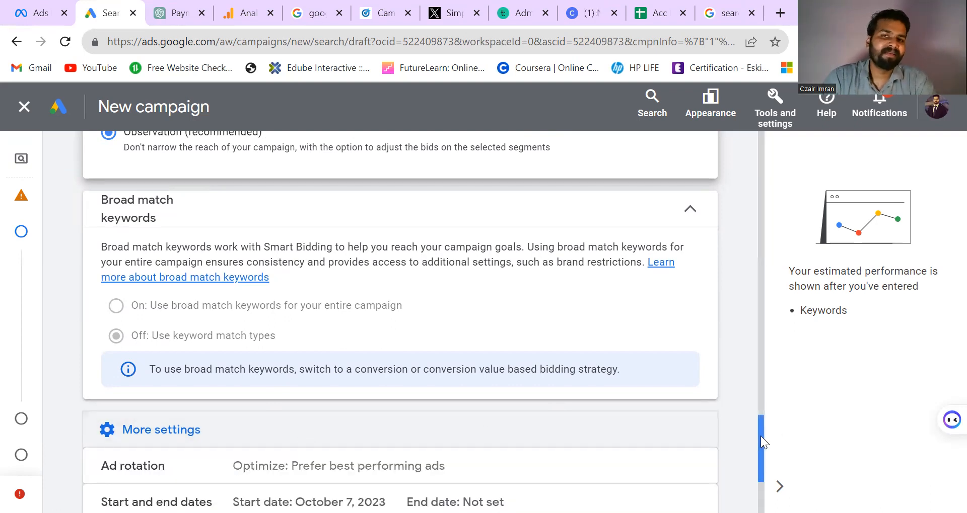
pyautogui.moveTo(761, 435); pyautogui.dragTo(765, 473)
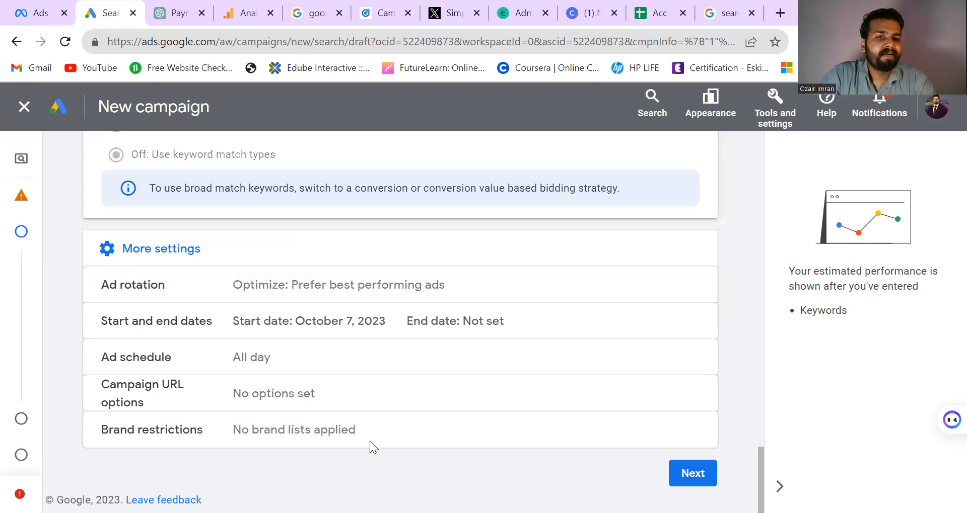
pyautogui.click(684, 476)
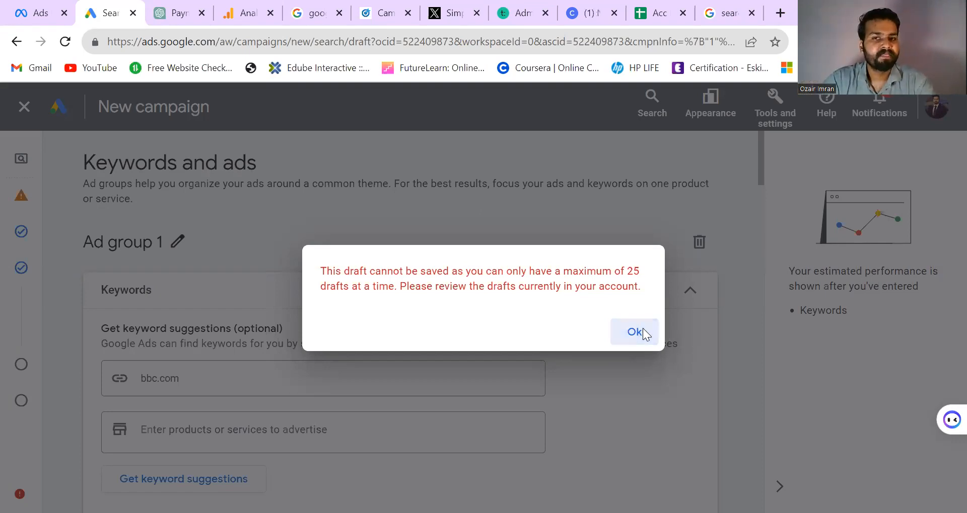
pyautogui.click(650, 331)
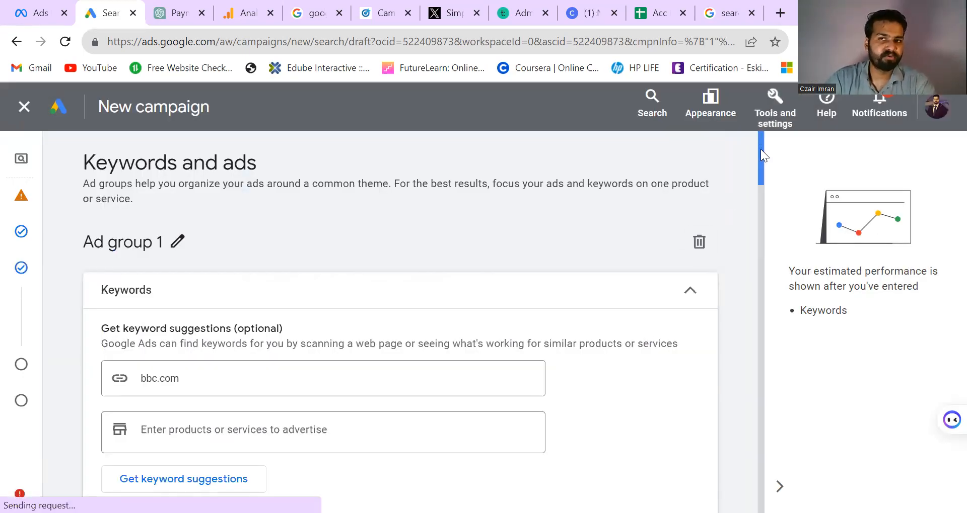
# Set the URL to scan for keyword suggestions to nike.com.
pyautogui.moveTo(760, 150); pyautogui.dragTo(762, 177)
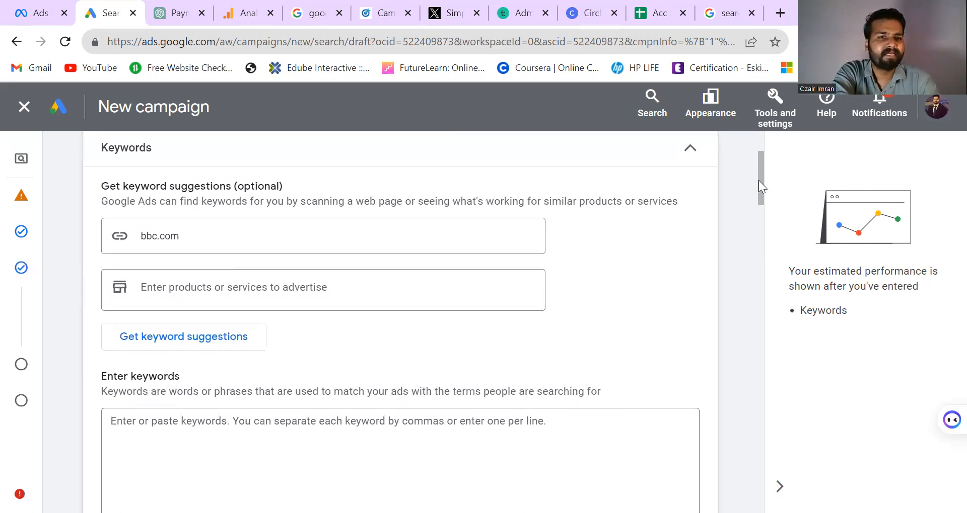
pyautogui.moveTo(758, 180); pyautogui.dragTo(757, 191)
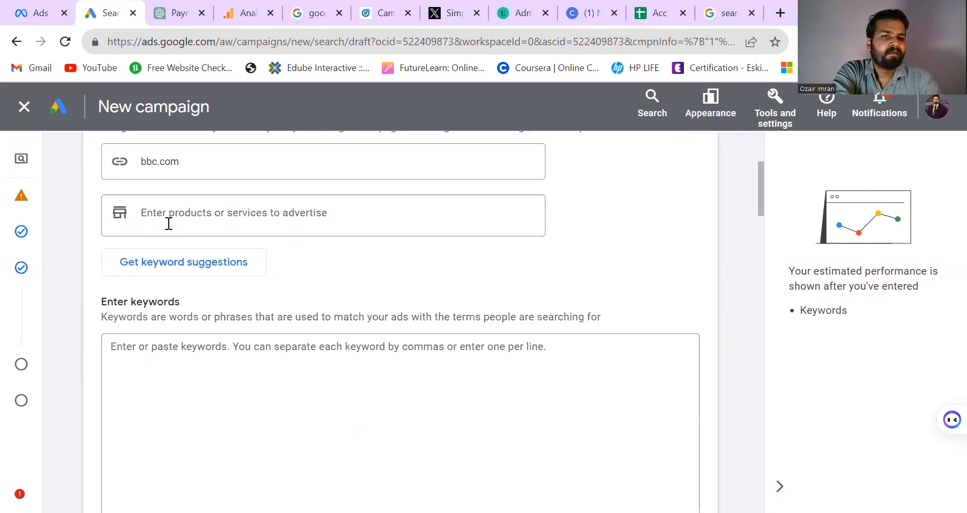
pyautogui.click(213, 222)
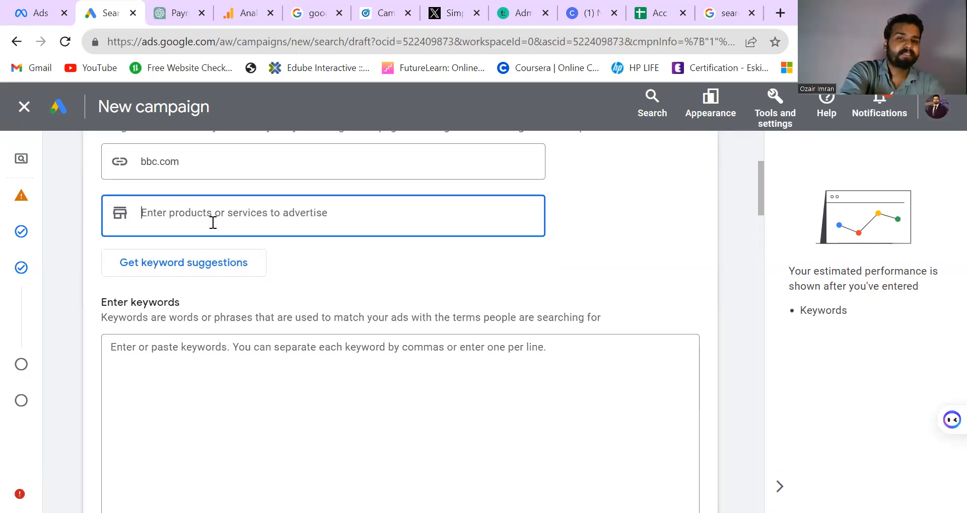
pyautogui.click(188, 164)
pyautogui.press('BackSpace')
pyautogui.press('BackSpace')
pyautogui.press('BackSpace')
pyautogui.press('BackSpace')
pyautogui.press('BackSpace')
pyautogui.press('BackSpace')
pyautogui.press('BackSpace')
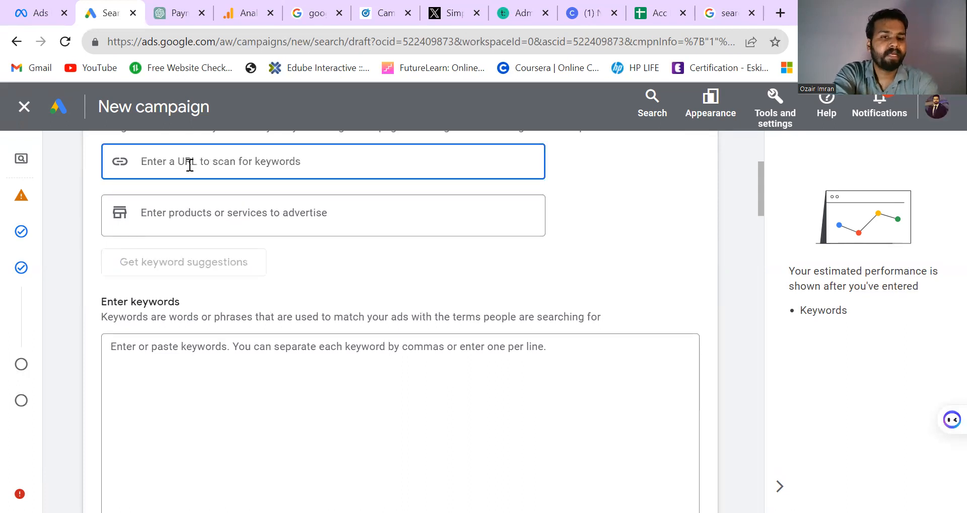
pyautogui.write('ni')
pyautogui.press('BackSpace')
pyautogui.write('ike')
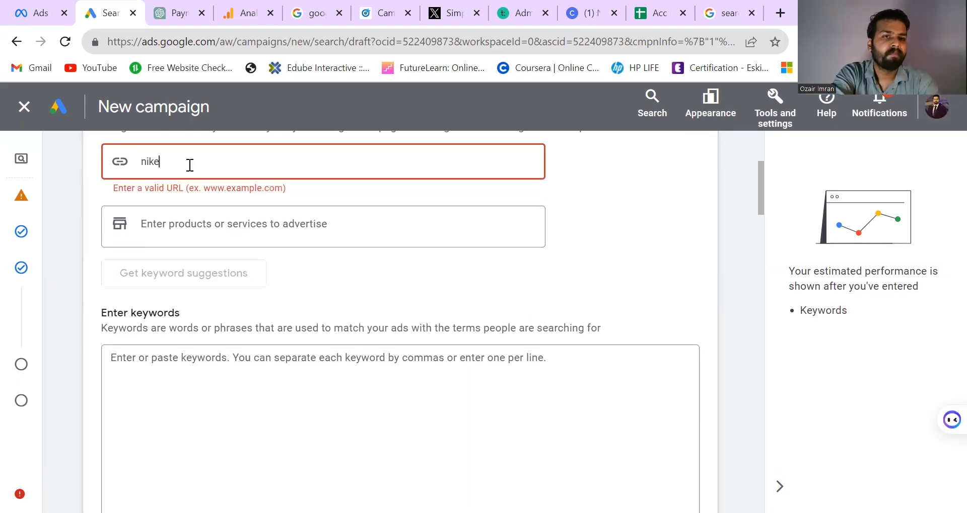
pyautogui.write('.com')
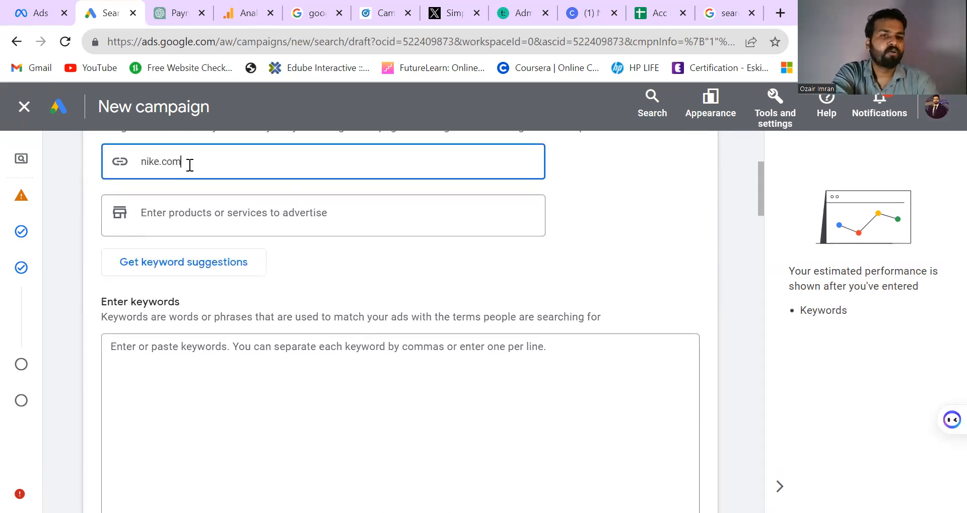
# Add "shoes" as a product to advertise for the keyword suggestions.
pyautogui.click(165, 208)
pyautogui.write('shoes')
pyautogui.press('Return')
pyautogui.press('BackSpace')
pyautogui.write('shoes')
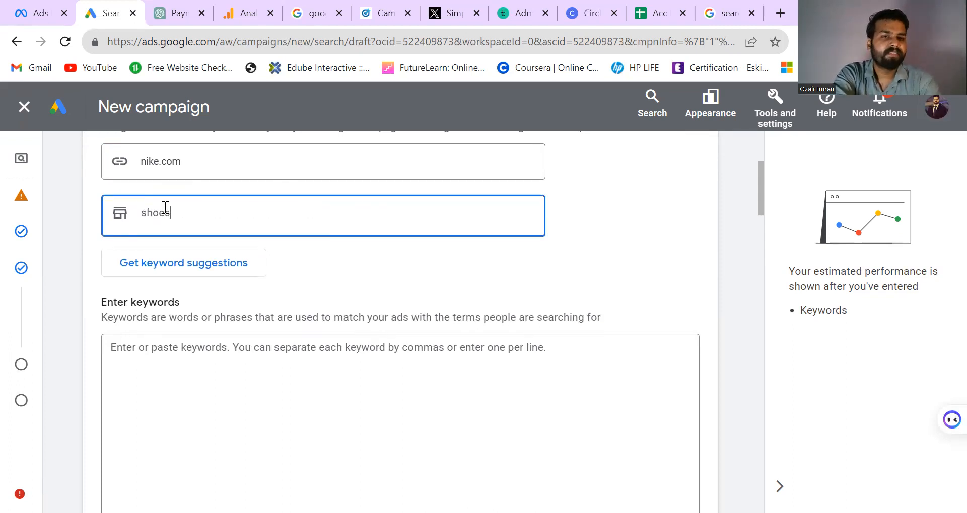
pyautogui.press('Return')
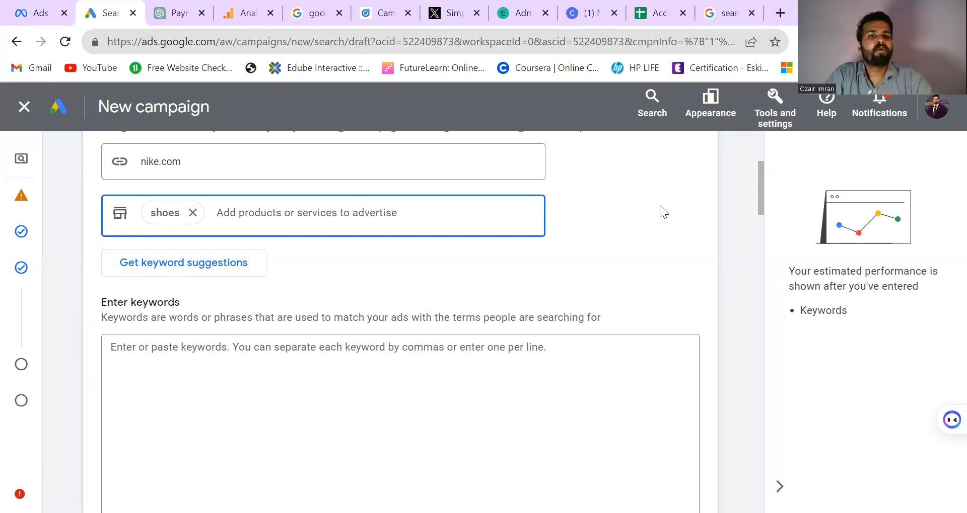
# Set the ad's final URL to nike.com.
pyautogui.moveTo(758, 182); pyautogui.dragTo(754, 197)
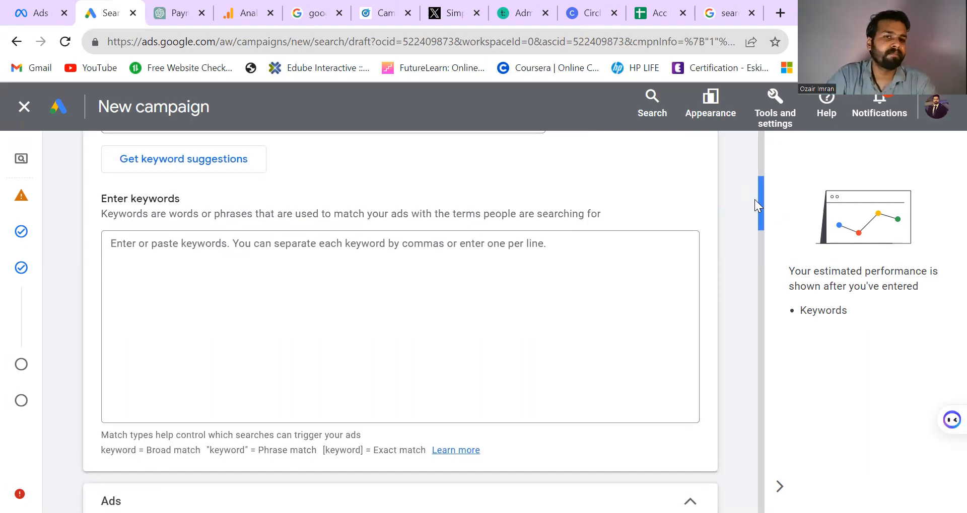
pyautogui.scroll(-1, 754, 200)
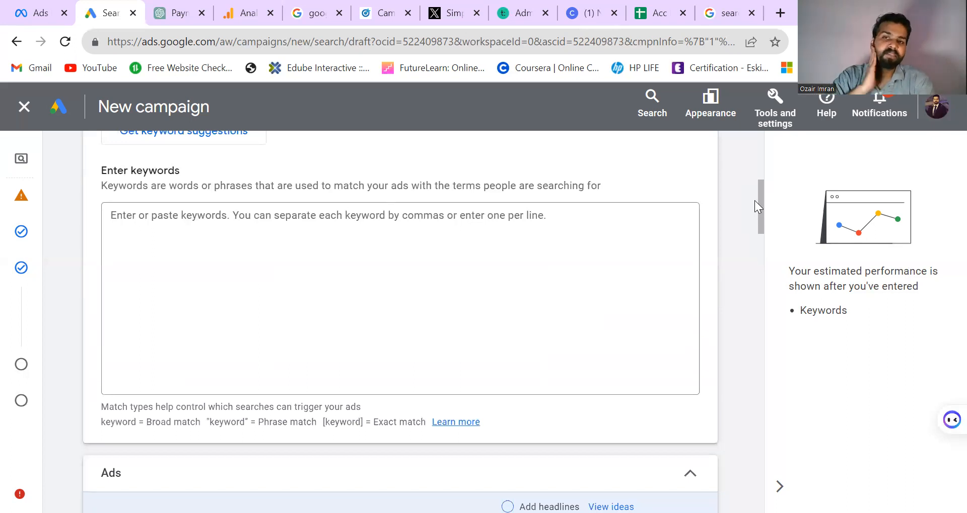
pyautogui.moveTo(761, 201); pyautogui.dragTo(760, 202)
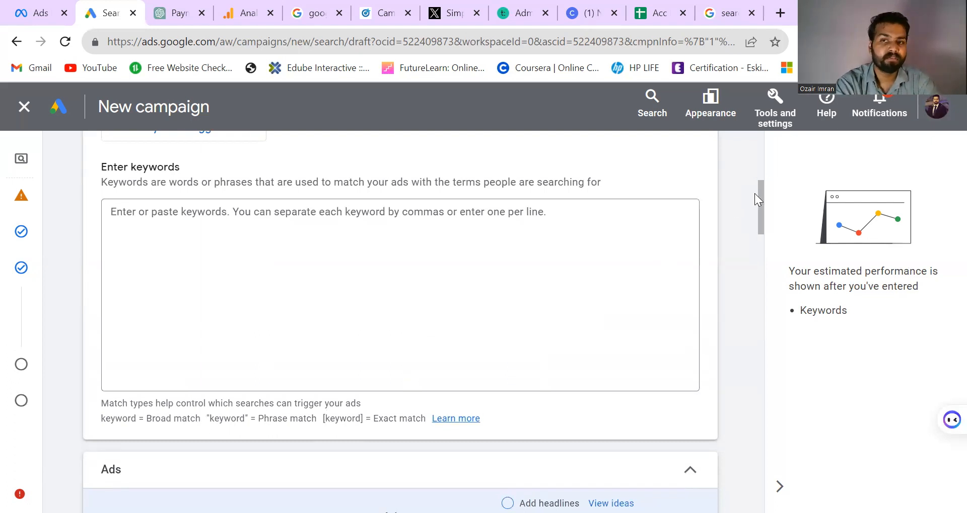
pyautogui.moveTo(761, 200); pyautogui.dragTo(743, 254)
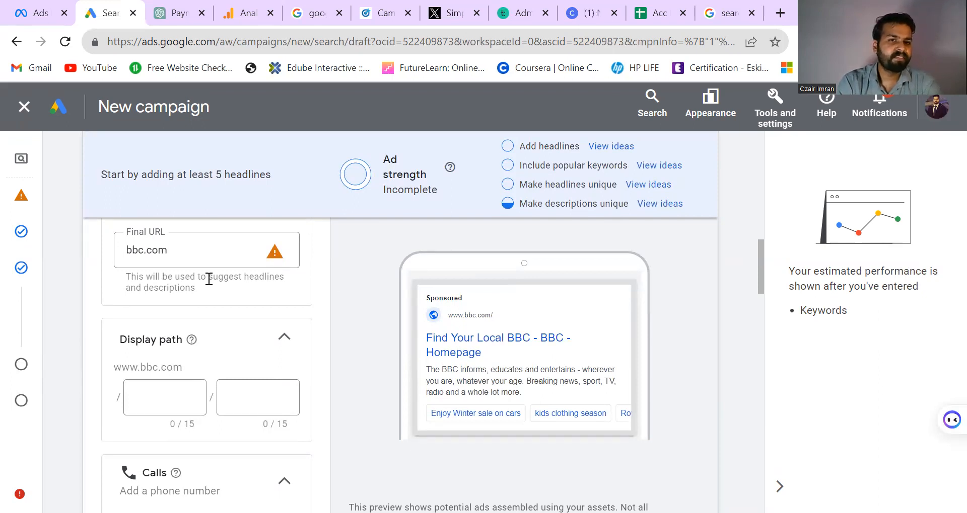
pyautogui.click(161, 242)
pyautogui.press('BackSpace')
pyautogui.press('BackSpace')
pyautogui.press('BackSpace')
pyautogui.press('BackSpace')
pyautogui.press('BackSpace')
pyautogui.press('BackSpace')
pyautogui.write('ikecom')
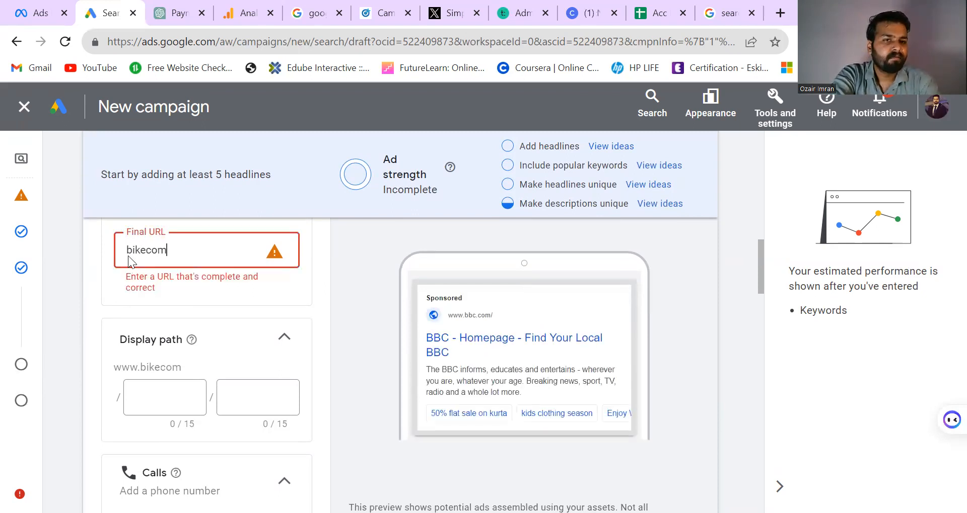
pyautogui.click(197, 250)
pyautogui.press('BackSpace')
pyautogui.press('BackSpace')
pyautogui.press('BackSpace')
pyautogui.press('BackSpace')
pyautogui.press('BackSpace')
pyautogui.press('BackSpace')
pyautogui.press('BackSpace')
pyautogui.write('nike.om')
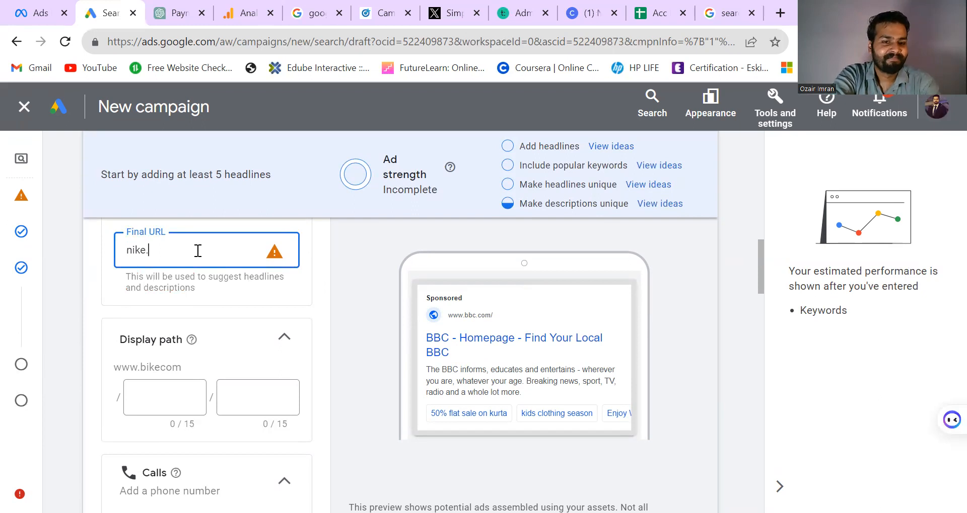
pyautogui.press('BackSpace')
pyautogui.press('BackSpace')
pyautogui.press('BackSpace')
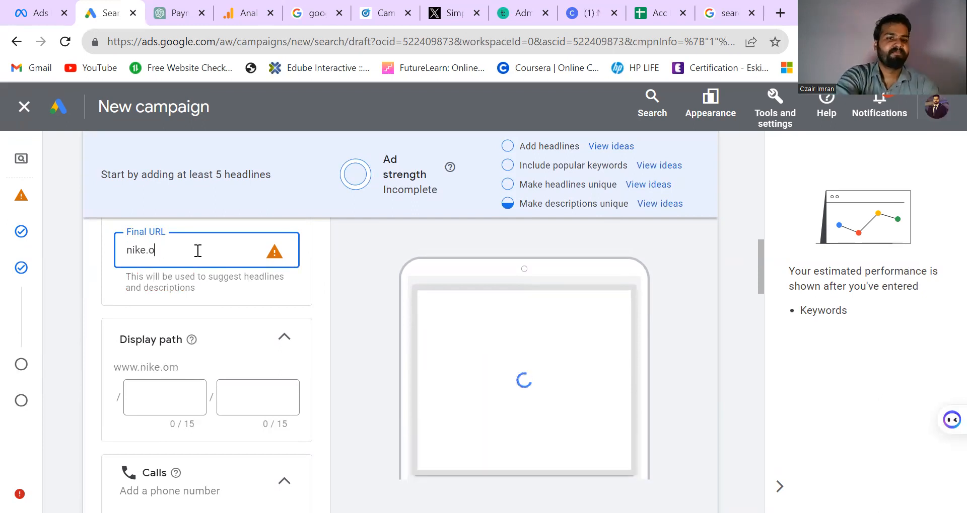
pyautogui.write('.com')
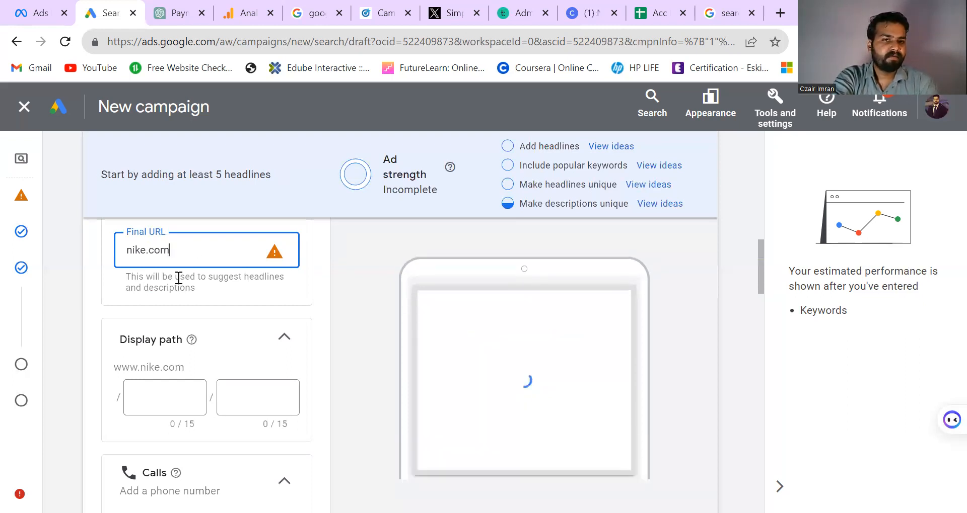
# Set the first part of the ad's display path to "athletic".
pyautogui.click(187, 399)
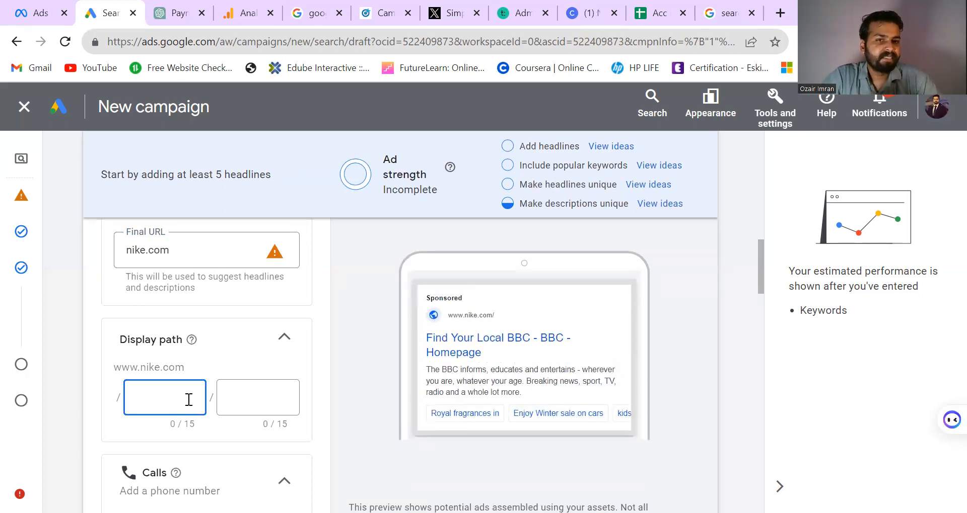
pyautogui.write('a')
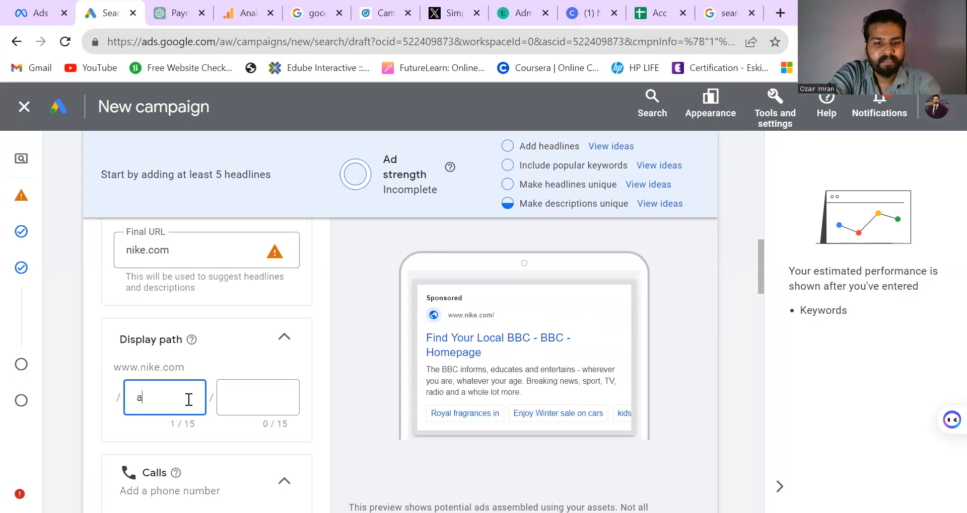
pyautogui.write('thletic')
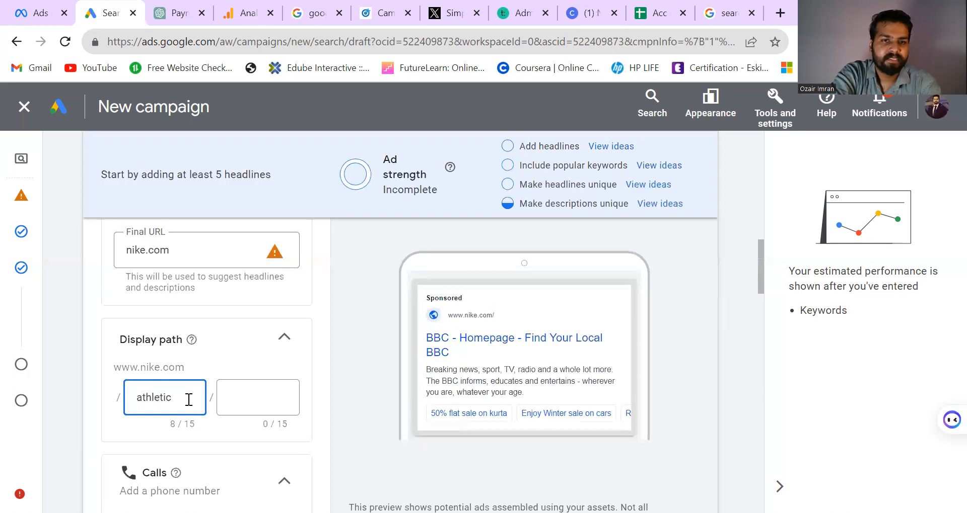
# Check the warning on the ad's final URL, then change the final URL to adidas.com.
pyautogui.moveTo(275, 257)
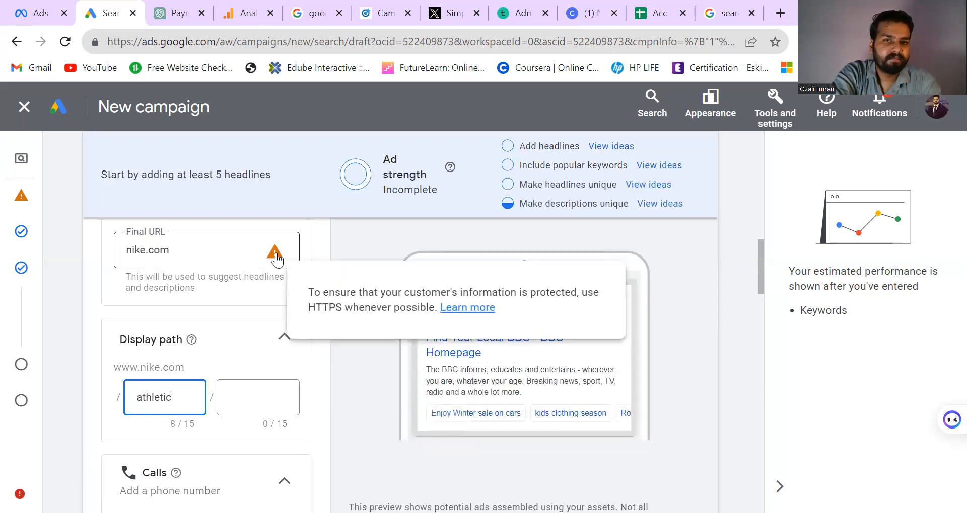
pyautogui.click(184, 253)
pyautogui.press('BackSpace')
pyautogui.press('BackSpace')
pyautogui.press('BackSpace')
pyautogui.press('BackSpace')
pyautogui.press('BackSpace')
pyautogui.press('BackSpace')
pyautogui.press('BackSpace')
pyautogui.press('BackSpace')
pyautogui.write('adidaa')
pyautogui.press('BackSpace')
pyautogui.write('s')
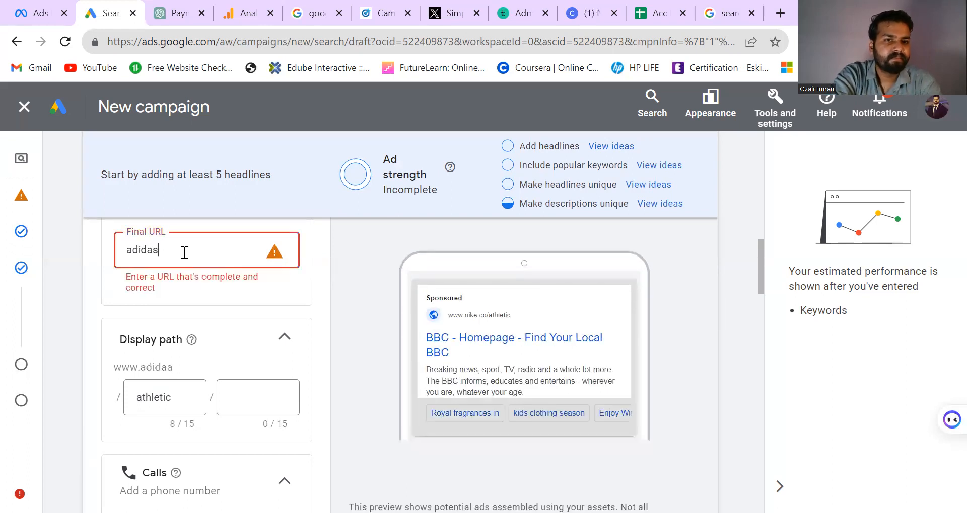
pyautogui.write('.com')
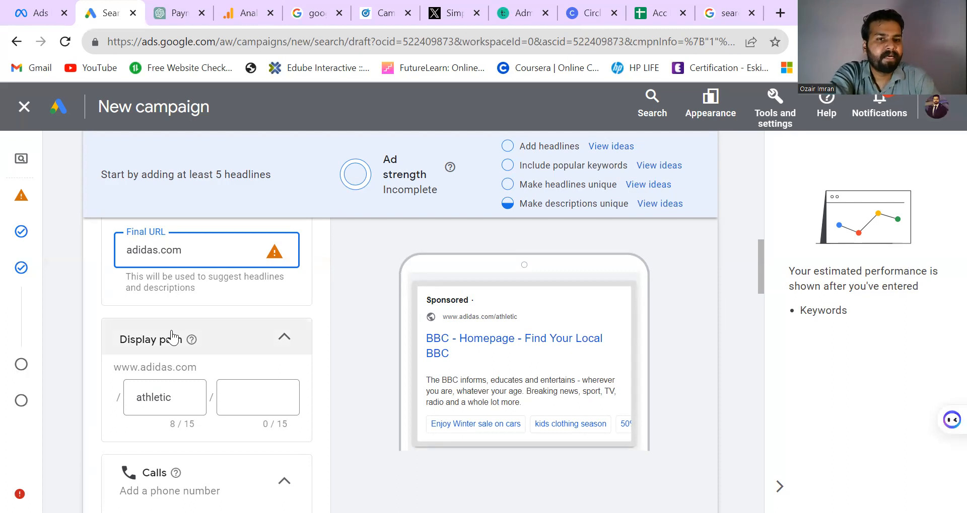
# Set the second part of the ad's display path to "menshoes".
pyautogui.click(247, 400)
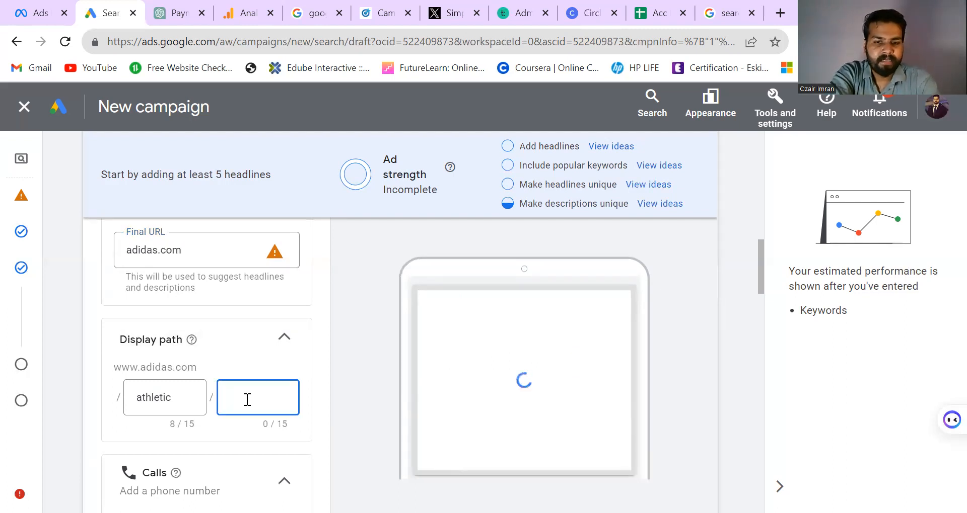
pyautogui.write('men')
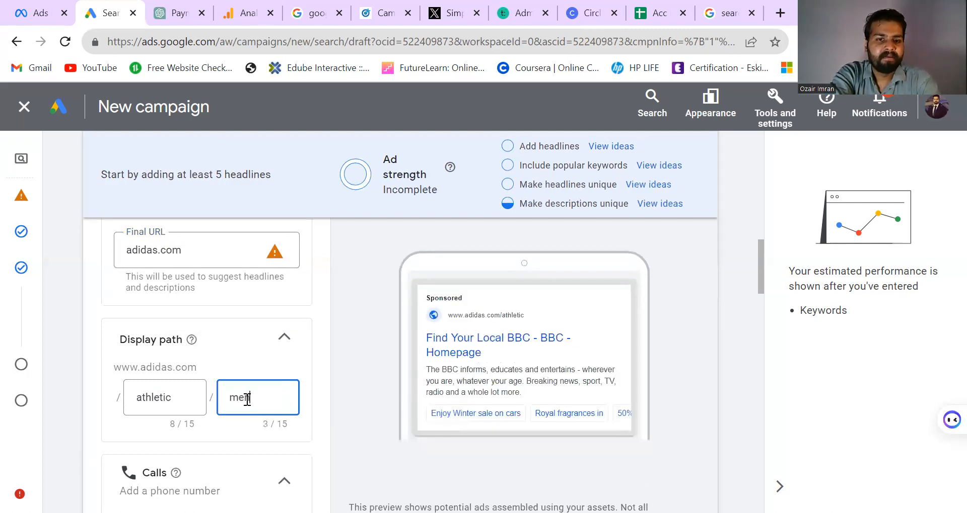
pyautogui.write('shoes')
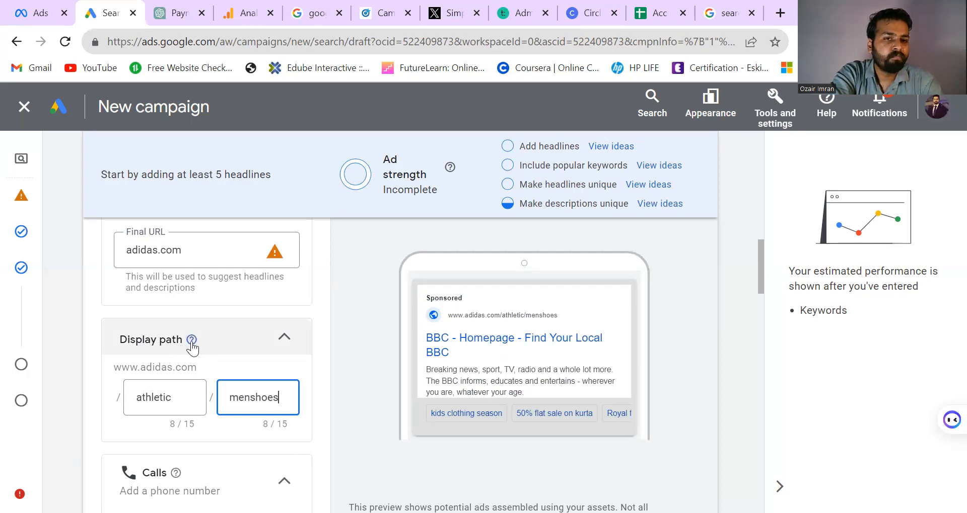
pyautogui.moveTo(194, 348)
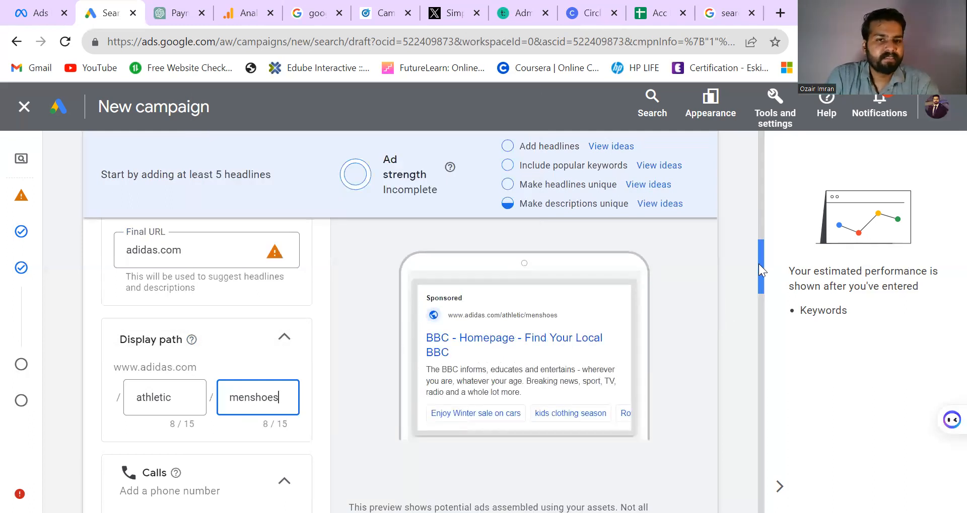
# Add one more empty headline field to the ad's headlines.
pyautogui.moveTo(760, 263); pyautogui.dragTo(761, 301)
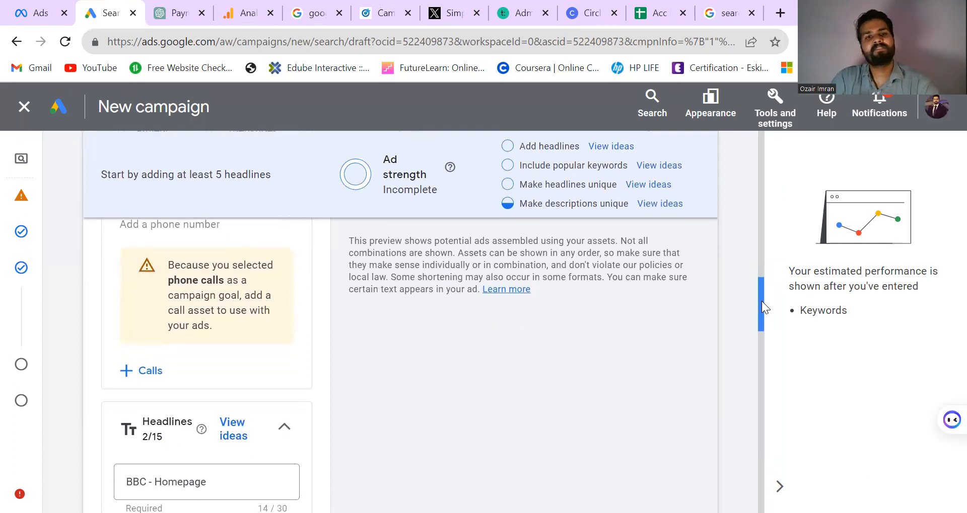
pyautogui.moveTo(761, 301); pyautogui.dragTo(762, 328)
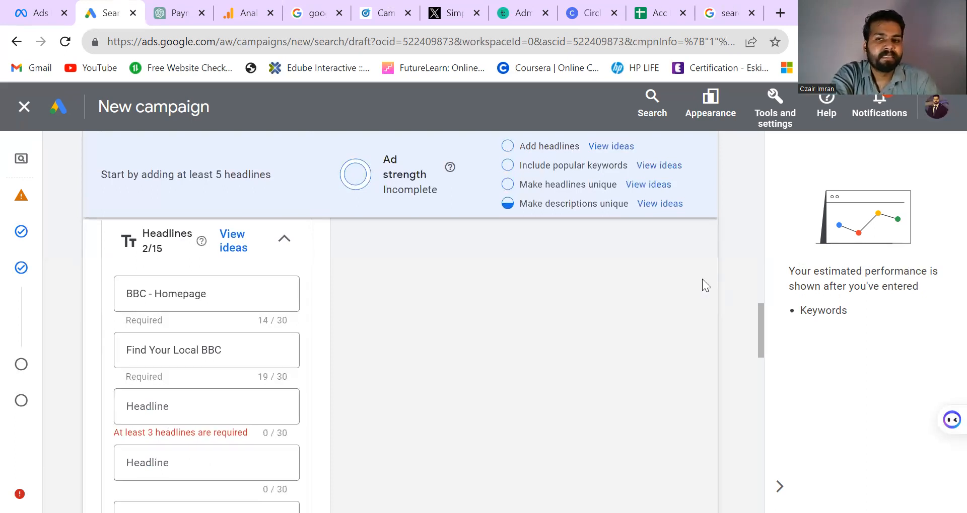
pyautogui.moveTo(759, 328); pyautogui.dragTo(760, 378)
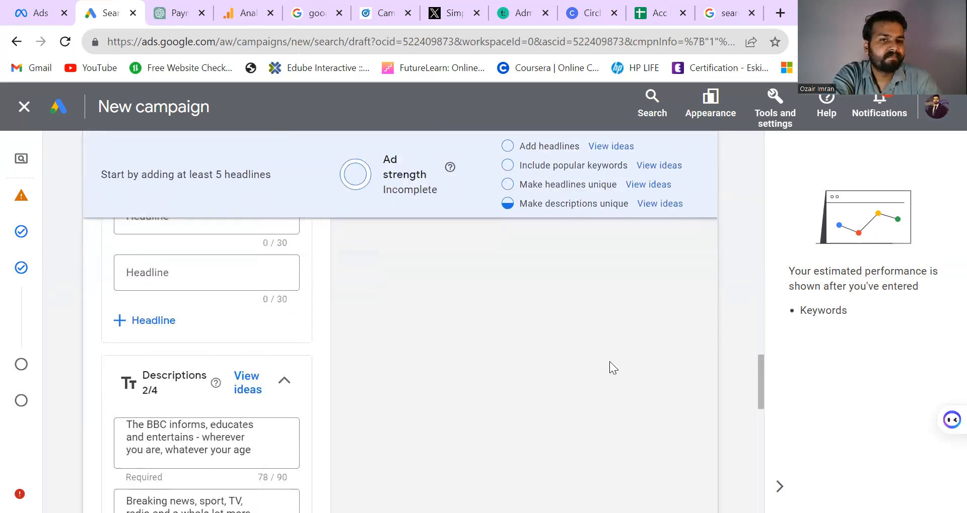
pyautogui.click(166, 324)
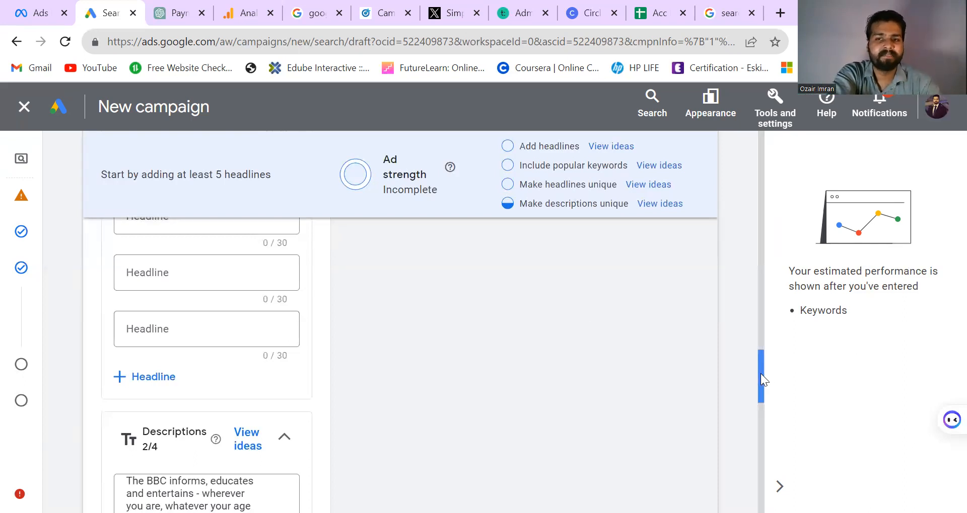
# Look over the ad's descriptions and remaining assets, then continue to the Budget stage and dismiss the notice.
pyautogui.moveTo(760, 376); pyautogui.dragTo(760, 403)
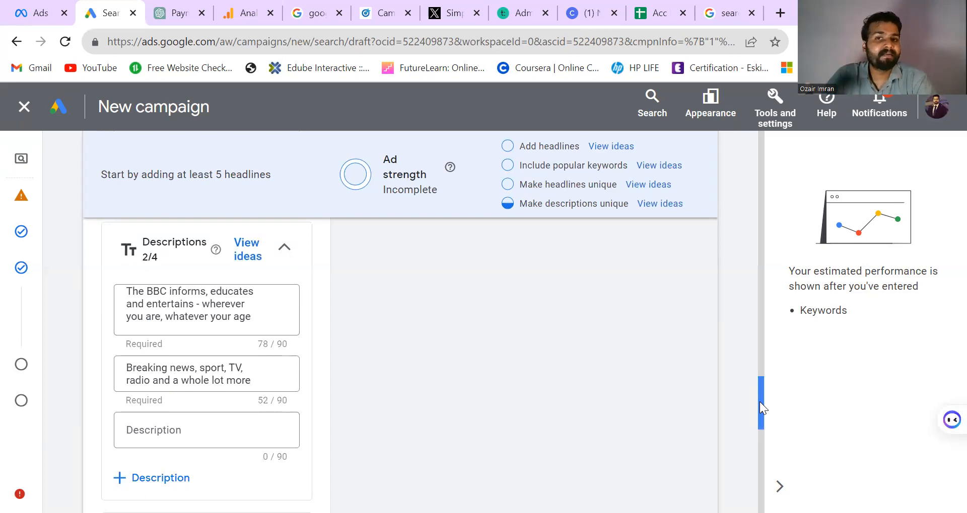
pyautogui.scroll(-1, 756, 405)
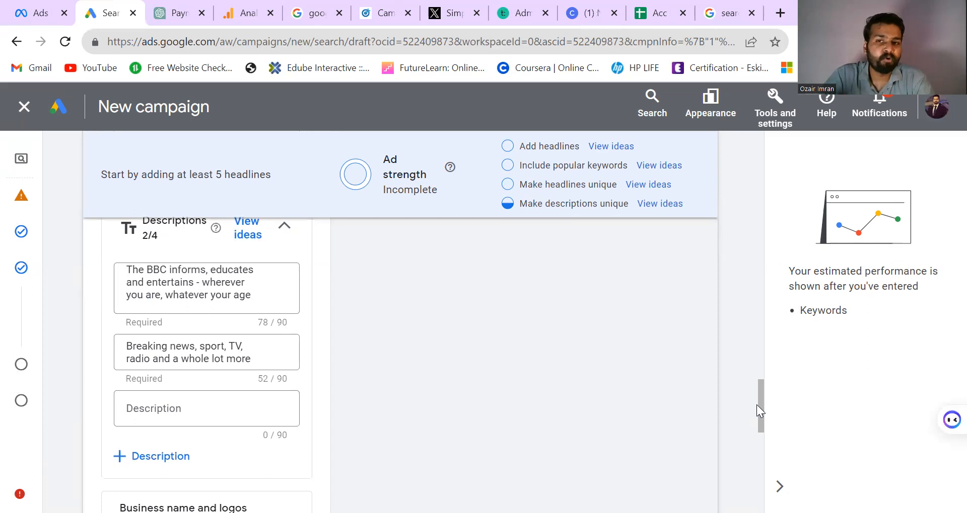
pyautogui.moveTo(762, 400)
pyautogui.mouseDown()
pyautogui.moveTo(761, 430)
pyautogui.moveTo(775, 400)
pyautogui.mouseUp()
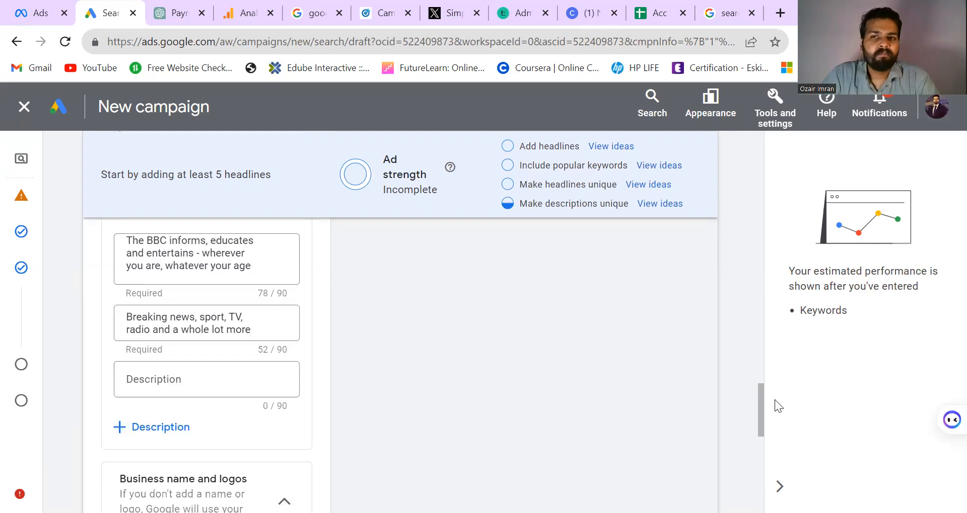
pyautogui.moveTo(761, 408); pyautogui.dragTo(756, 508)
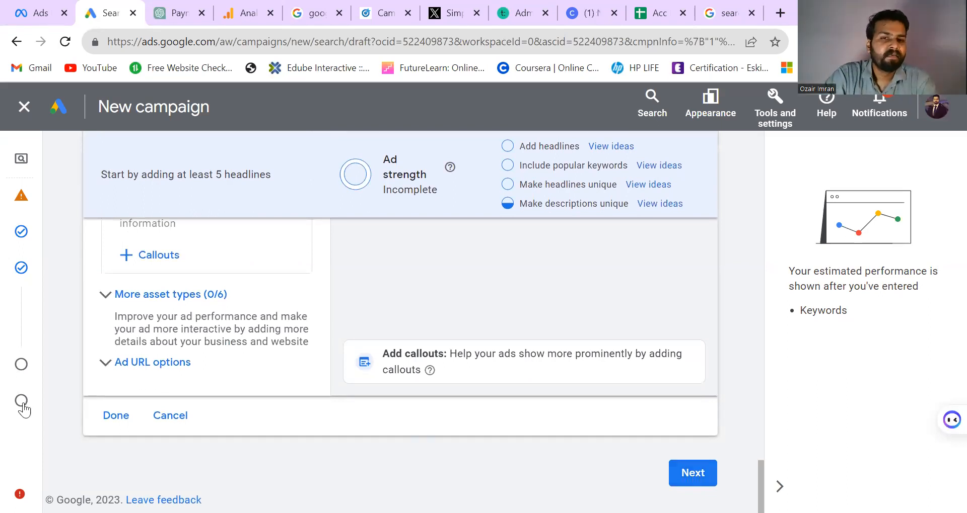
pyautogui.moveTo(143, 408)
pyautogui.click(699, 477)
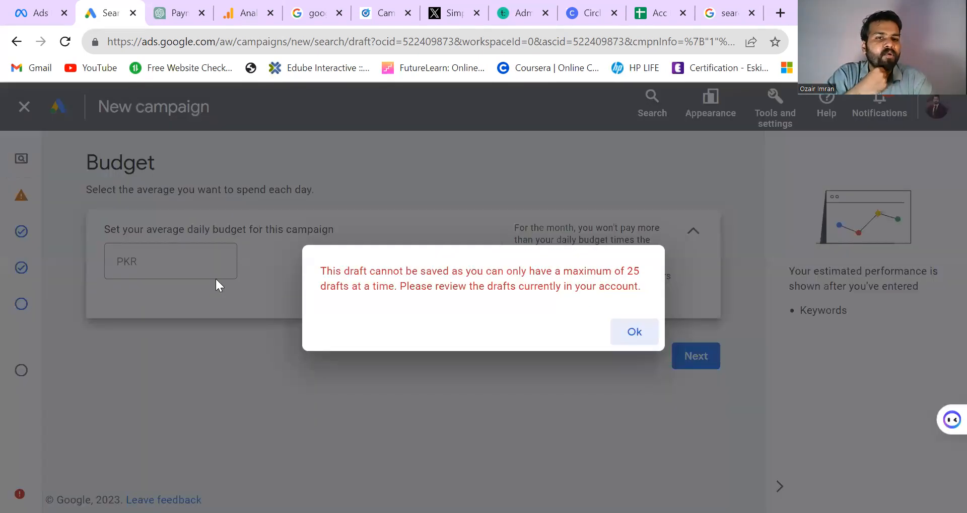
pyautogui.click(623, 335)
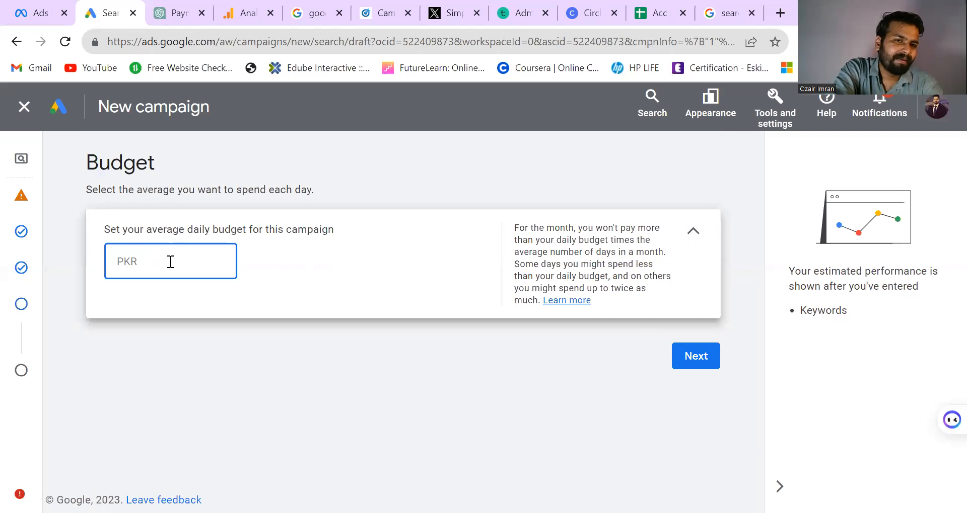
# Continue to the campaign review with the average daily budget left empty and dismiss the notice.
pyautogui.write('5')
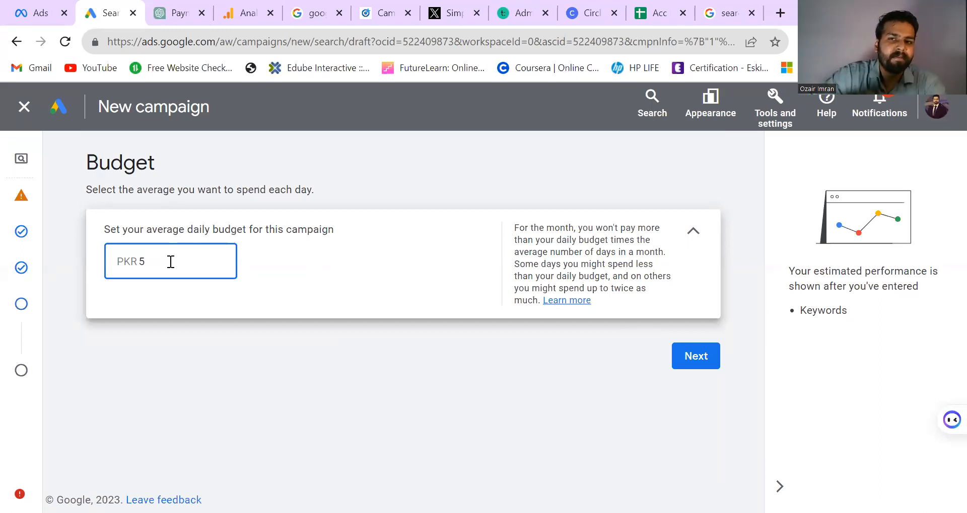
pyautogui.press('BackSpace')
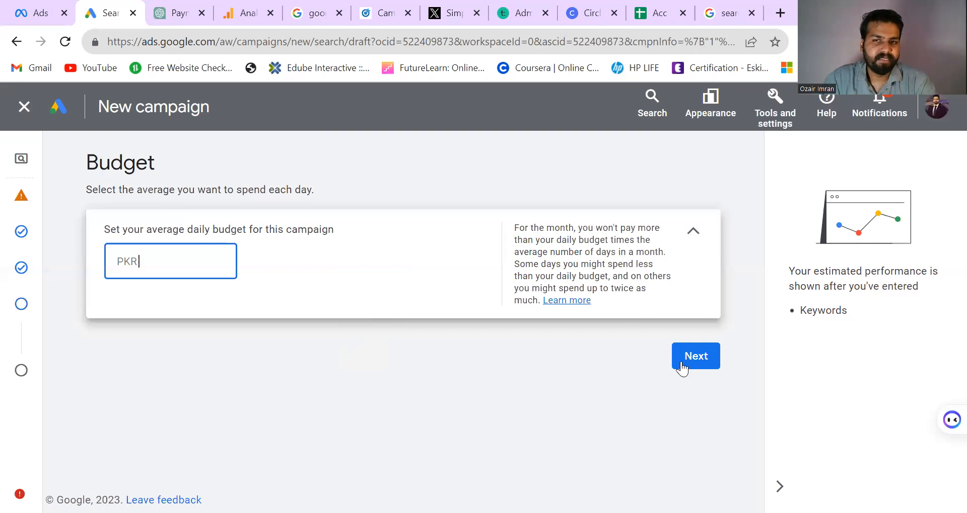
pyautogui.click(701, 369)
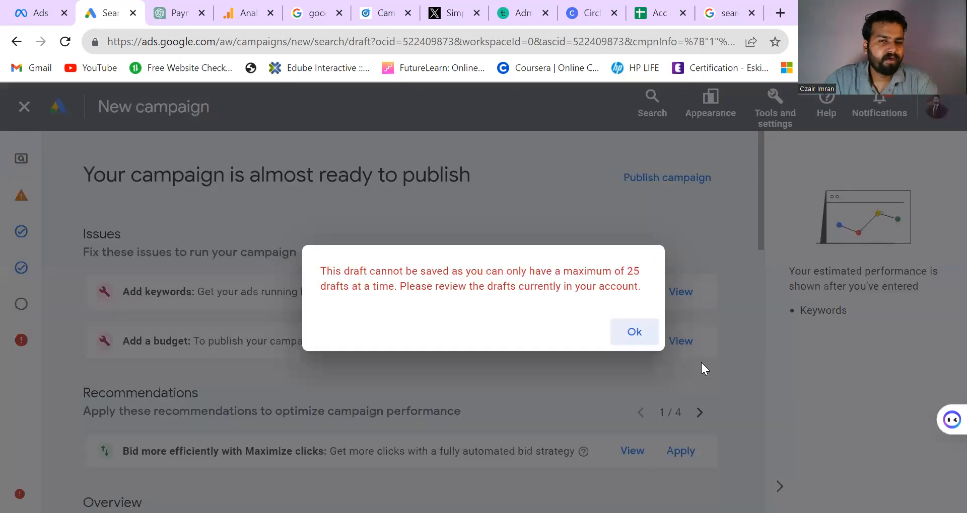
pyautogui.click(635, 333)
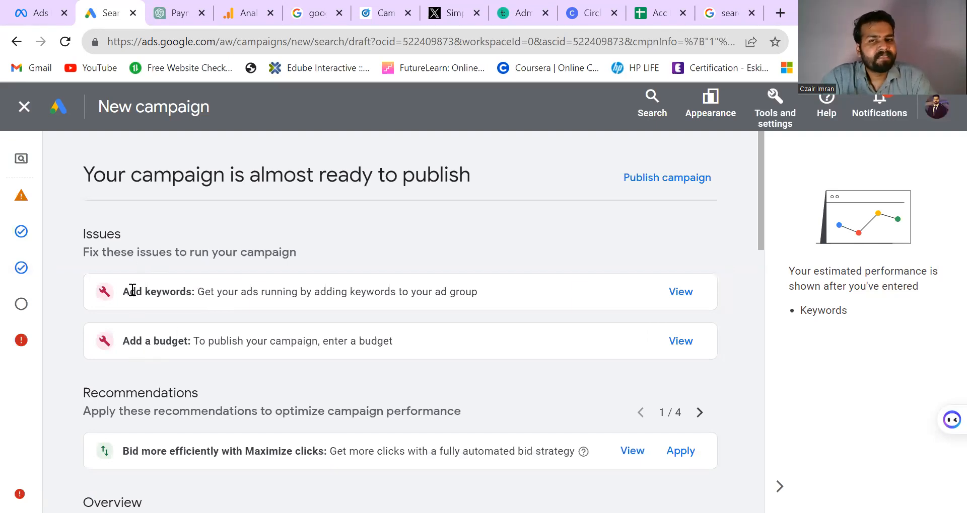
# Open the missing budget issue, set the average daily budget to PKR 9000 and continue to the campaign review.
pyautogui.click(688, 346)
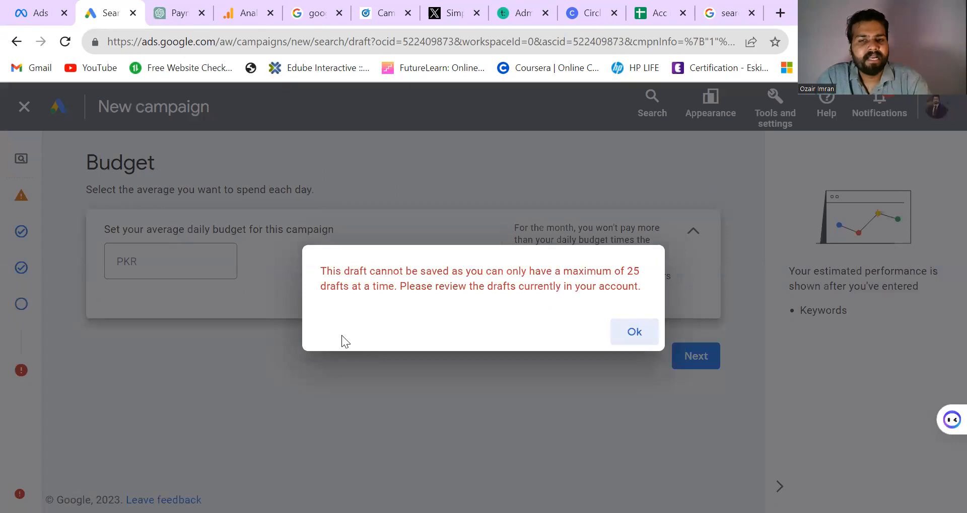
pyautogui.click(636, 336)
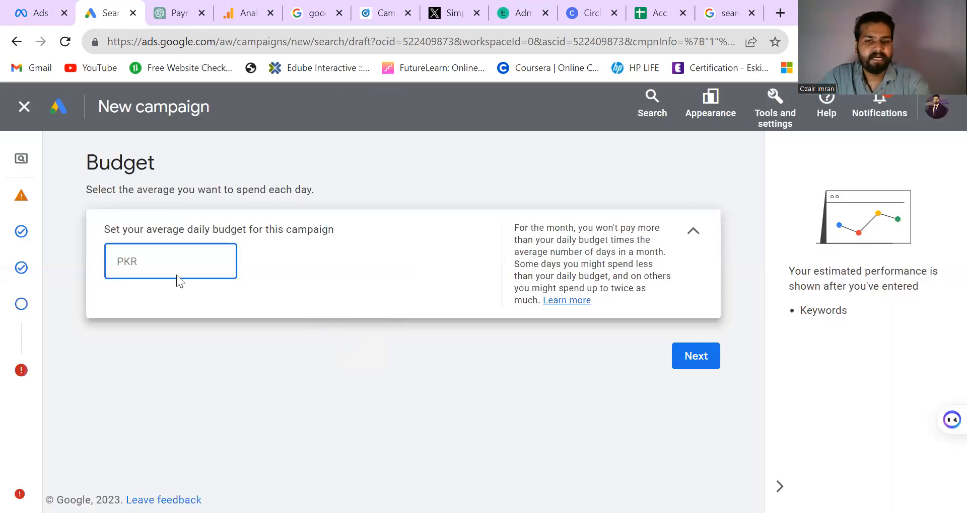
pyautogui.write('9000')
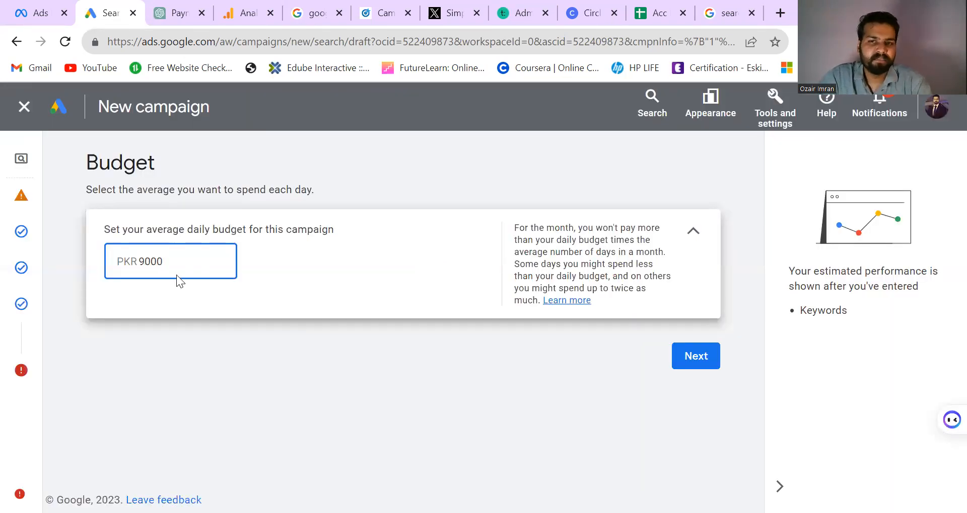
pyautogui.click(691, 358)
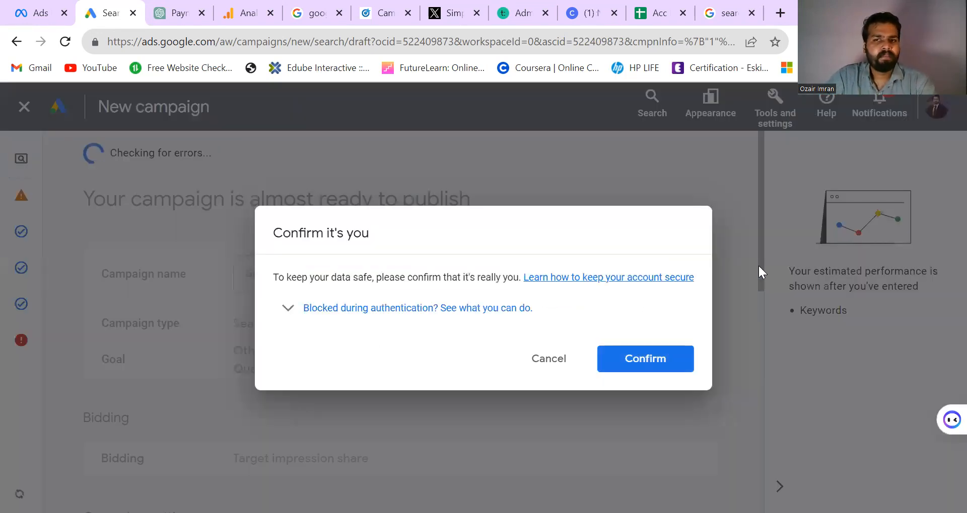
# Try to confirm the account holder's identity, then cancel the verification request.
pyautogui.moveTo(757, 265); pyautogui.dragTo(750, 302)
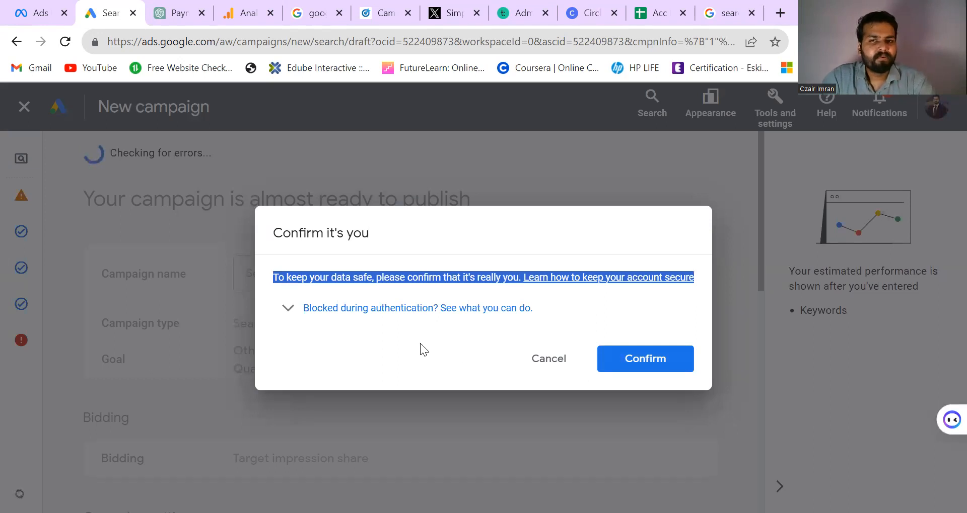
pyautogui.click(646, 360)
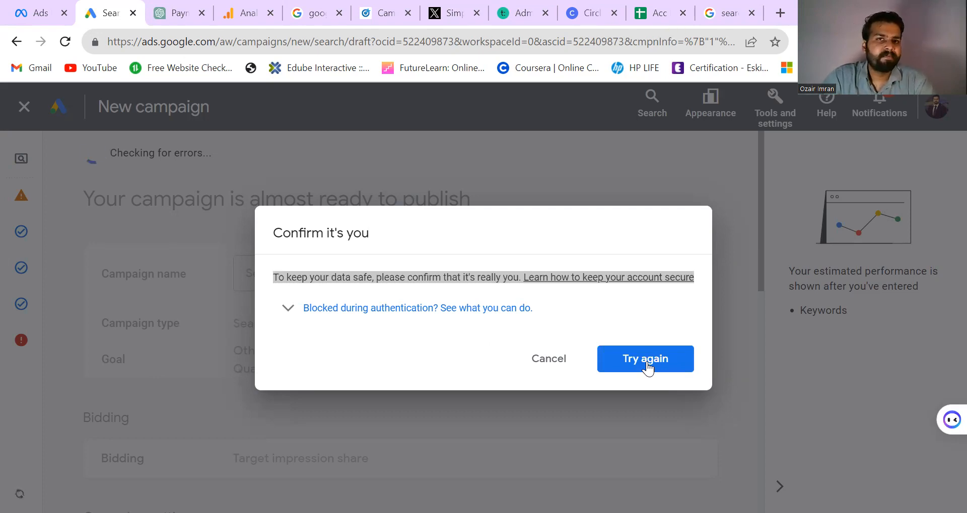
pyautogui.click(543, 367)
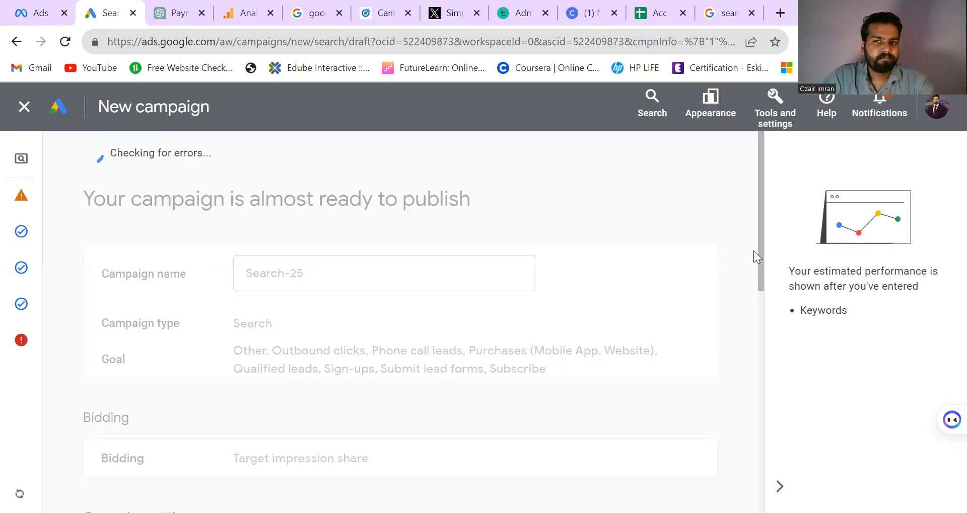
# Look over the campaign summary down to the budget, then leave the new campaign setup for the account overview.
pyautogui.moveTo(764, 252); pyautogui.dragTo(766, 503)
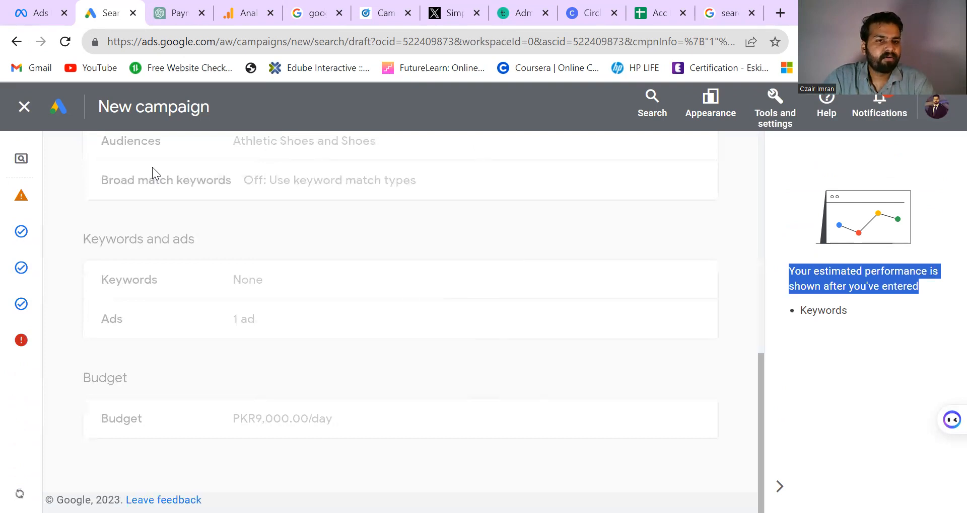
pyautogui.click(25, 107)
pyautogui.click(605, 334)
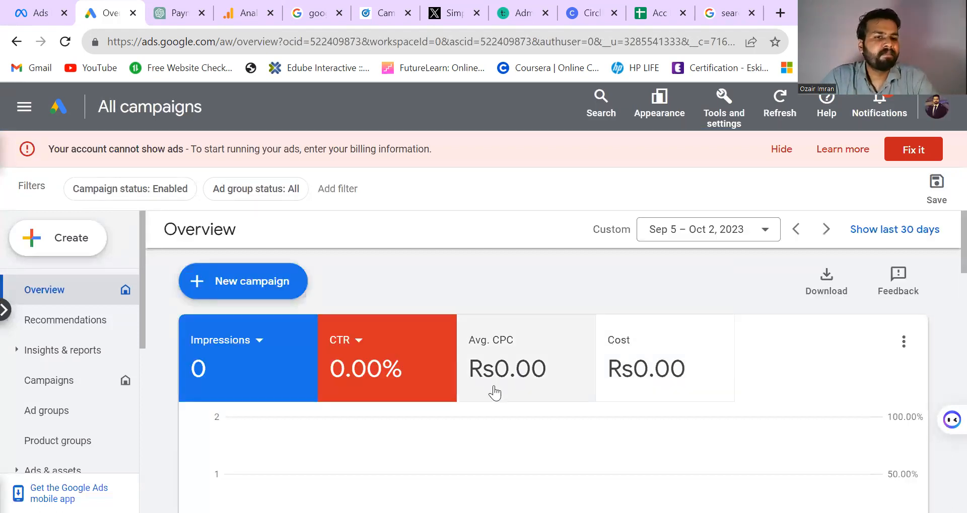
# Open the Campaigns list and examine its drafts in progress, enabled campaigns and their budgets.
pyautogui.click(73, 389)
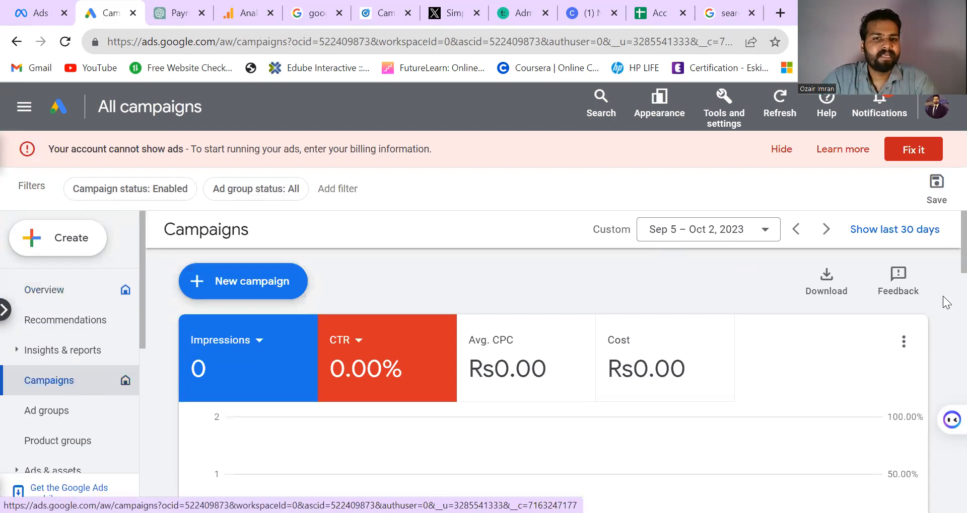
pyautogui.scroll(-3, 942, 317)
pyautogui.scroll(-3, 945, 275)
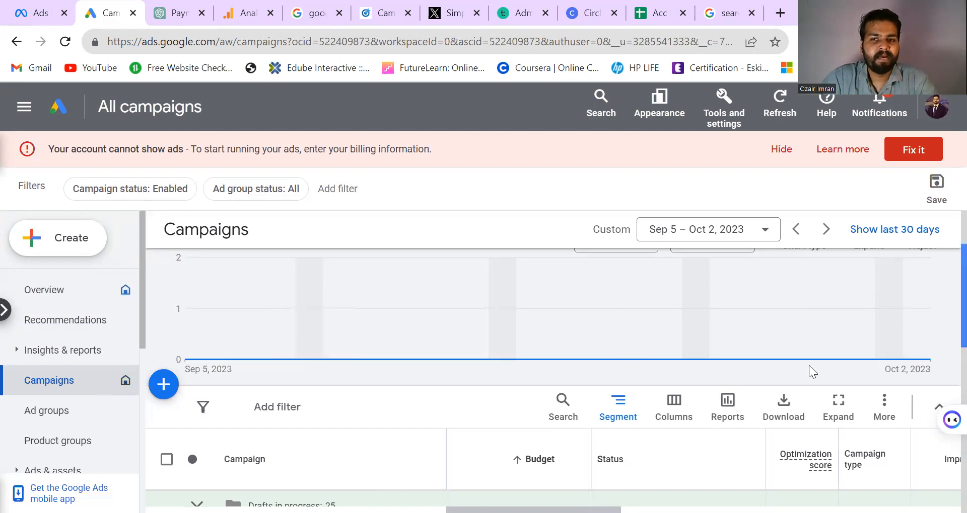
pyautogui.scroll(-1, 637, 453)
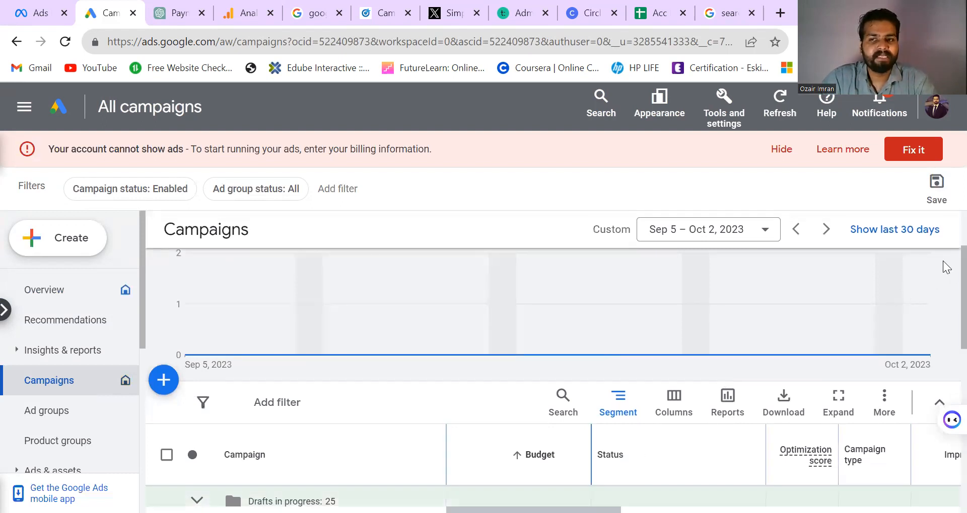
pyautogui.scroll(-4, 941, 269)
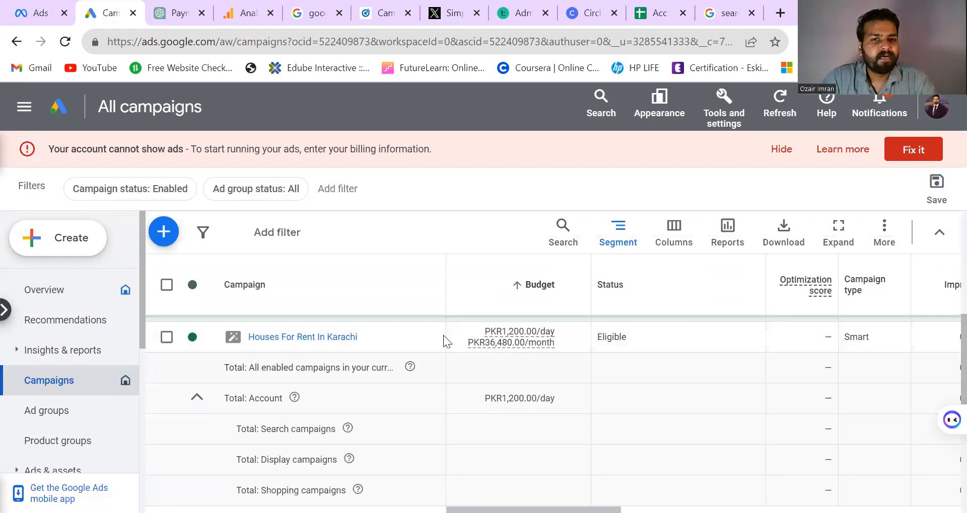
pyautogui.scroll(4, 944, 338)
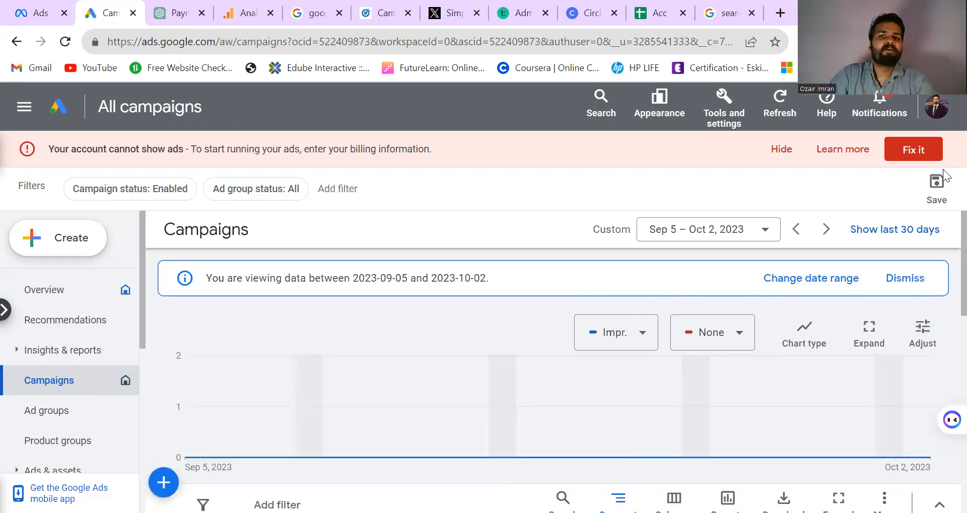